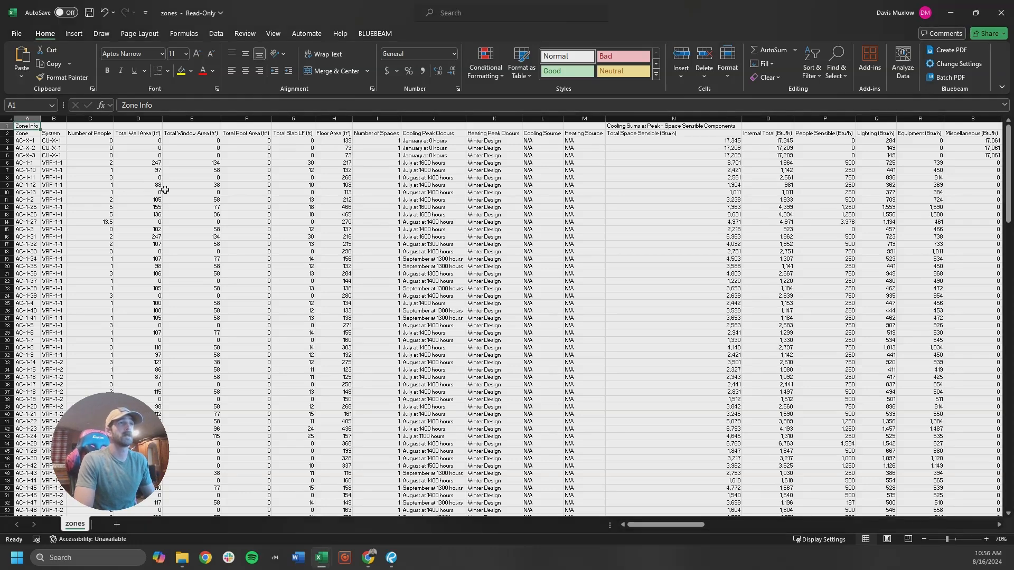
Hide columns C through M, from Number of People to Heating Source, keeping the Zone and System columns visible
left_click(30, 142)
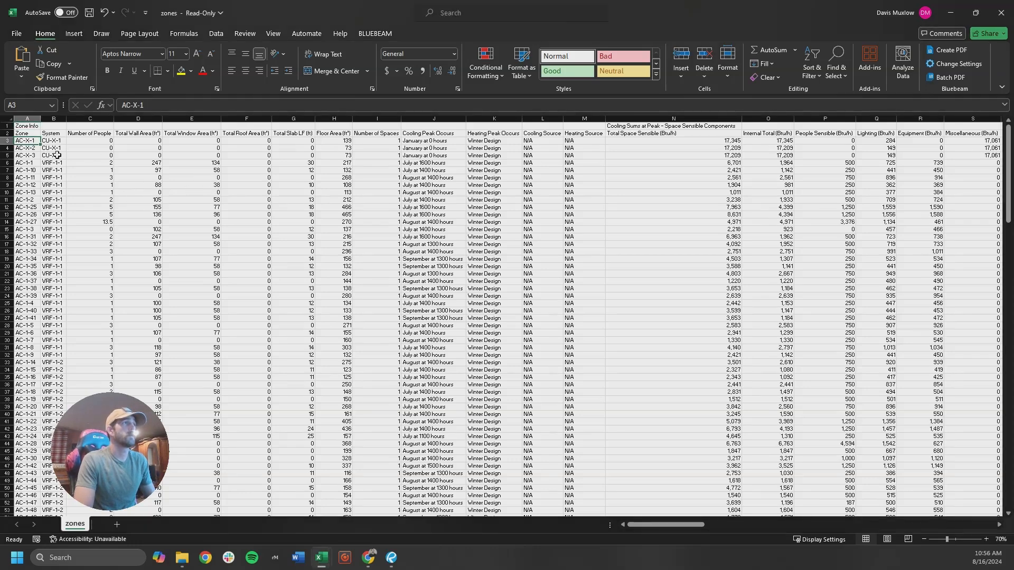
left_click(55, 142)
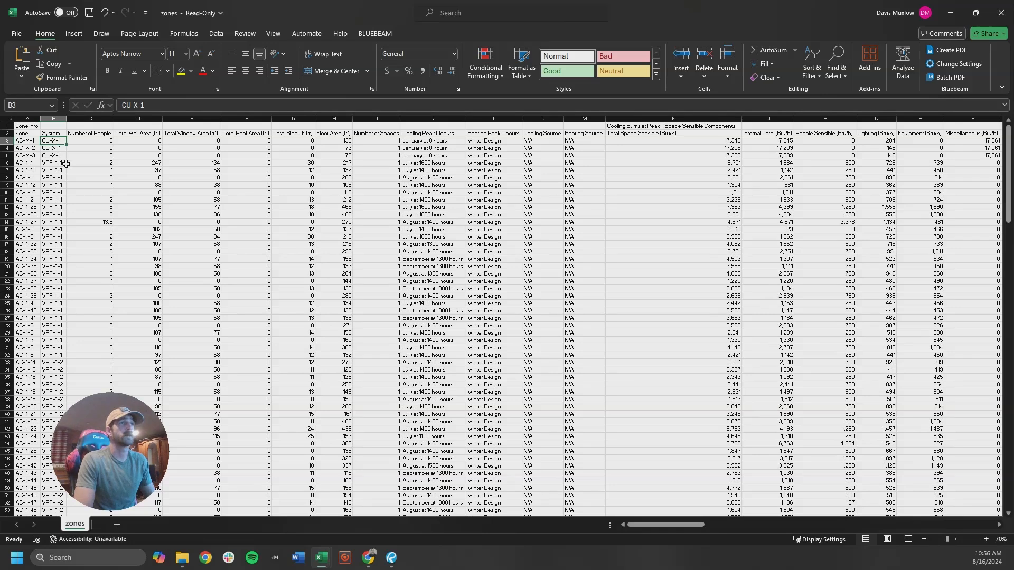
left_click(90, 119)
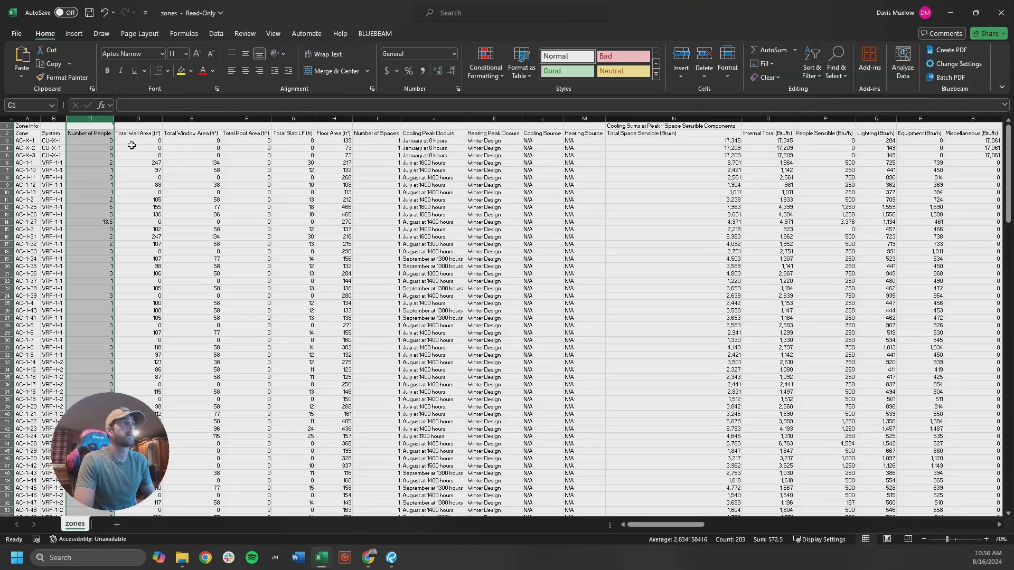
left_click(585, 119, "shift")
right_click(584, 119)
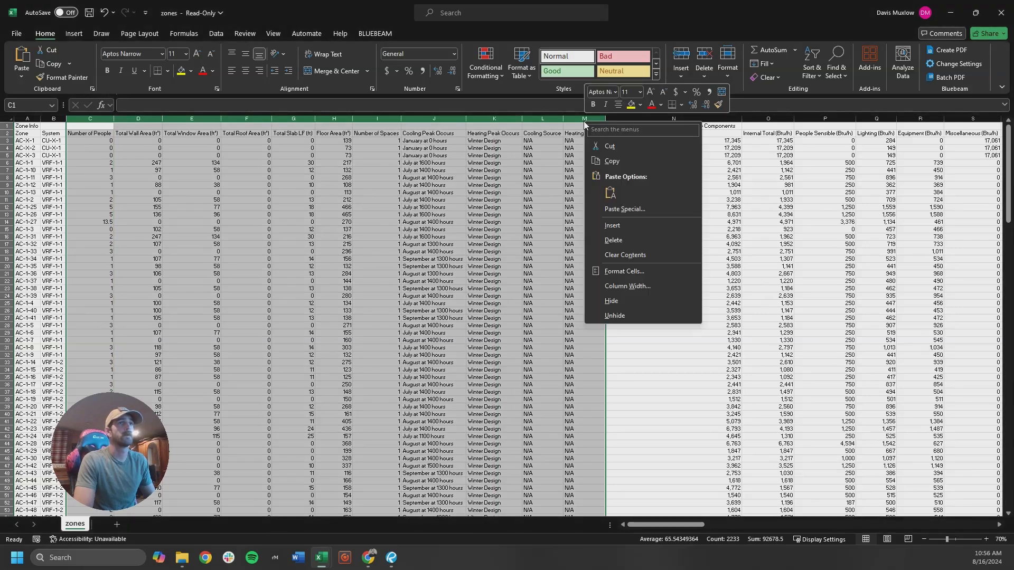
left_click(611, 301)
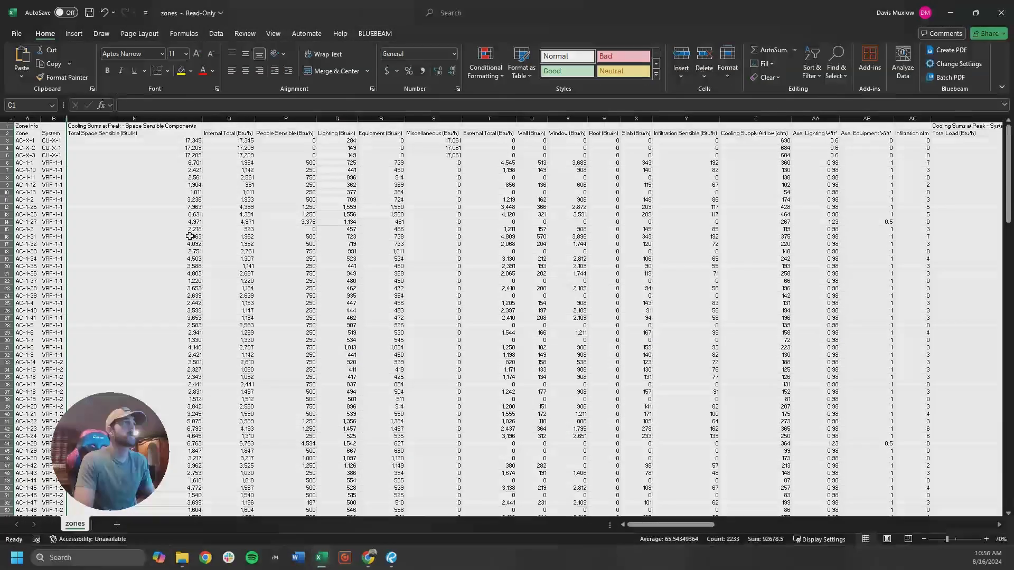
Hide the Cooling Sums at Peak columns N through AM, covering the space sensible and the system sensible and latent components
left_click(148, 170)
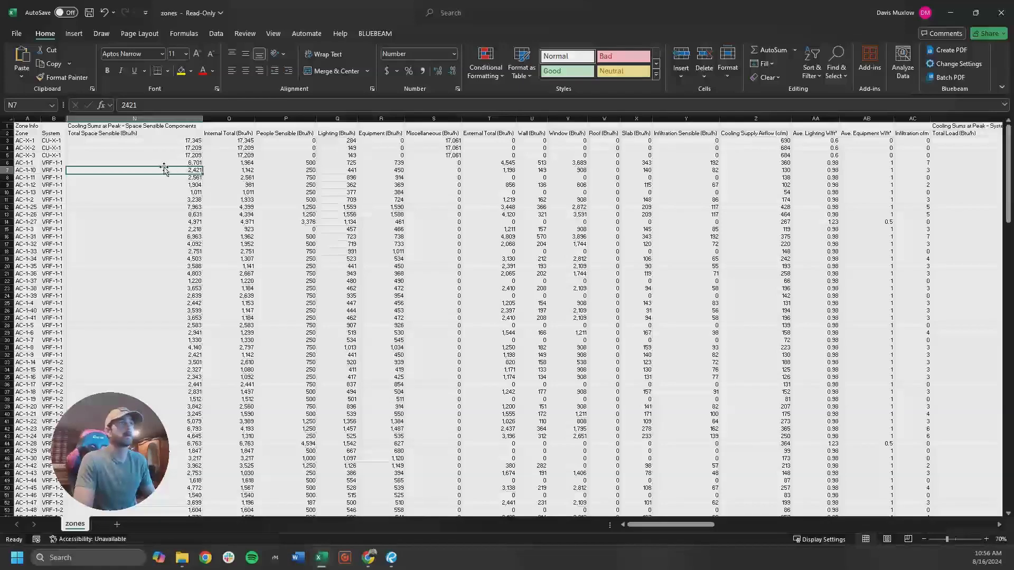
left_click(151, 118)
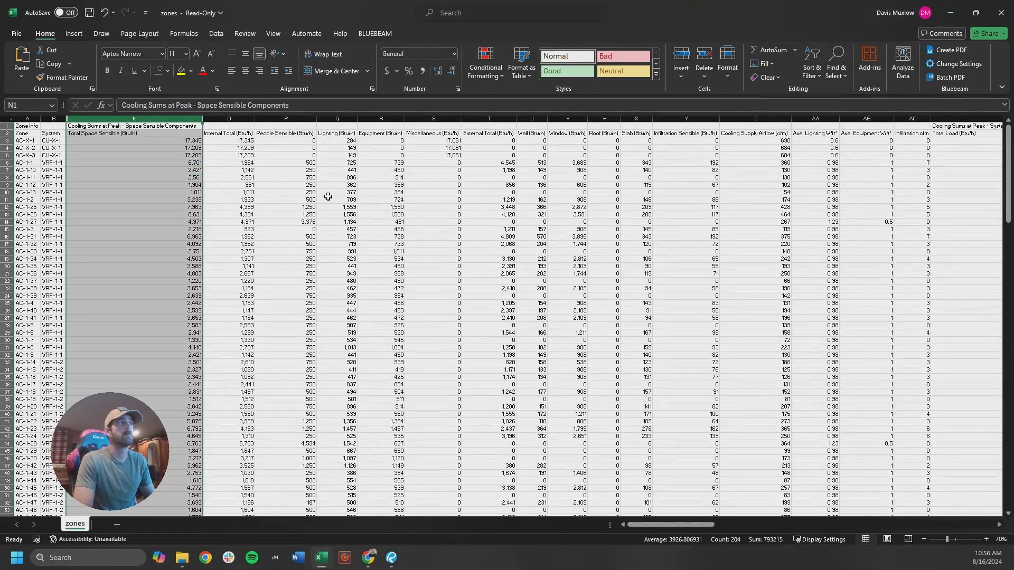
scroll(719, 185, "right", 6)
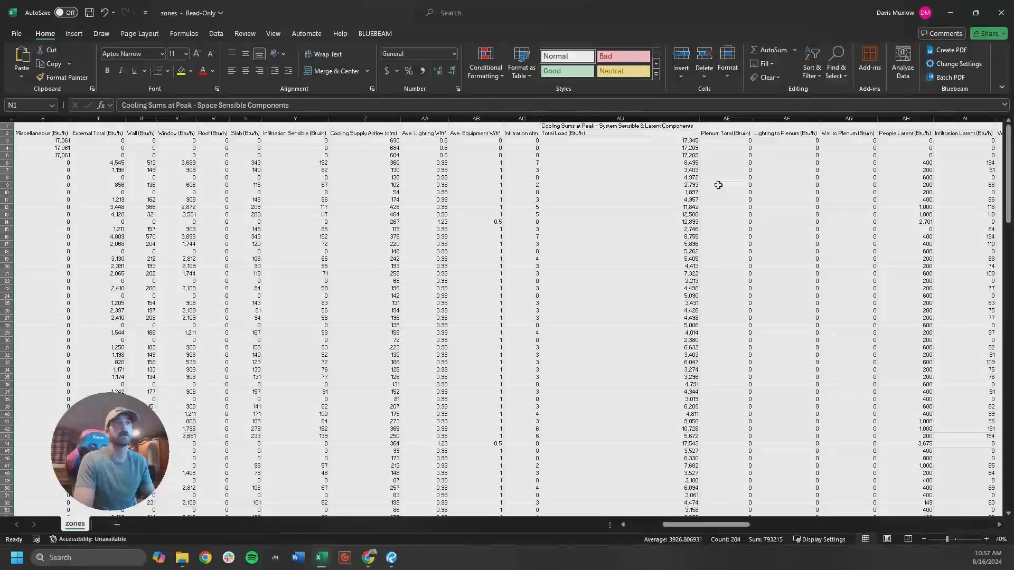
scroll(577, 157, "right", 5)
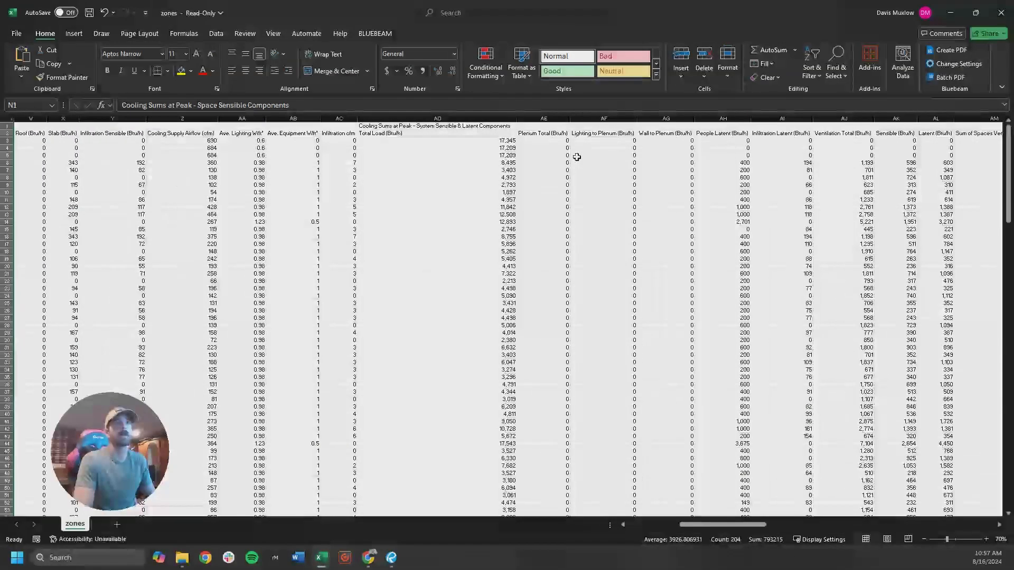
scroll(577, 157, "right", 3)
left_click(679, 117, "shift")
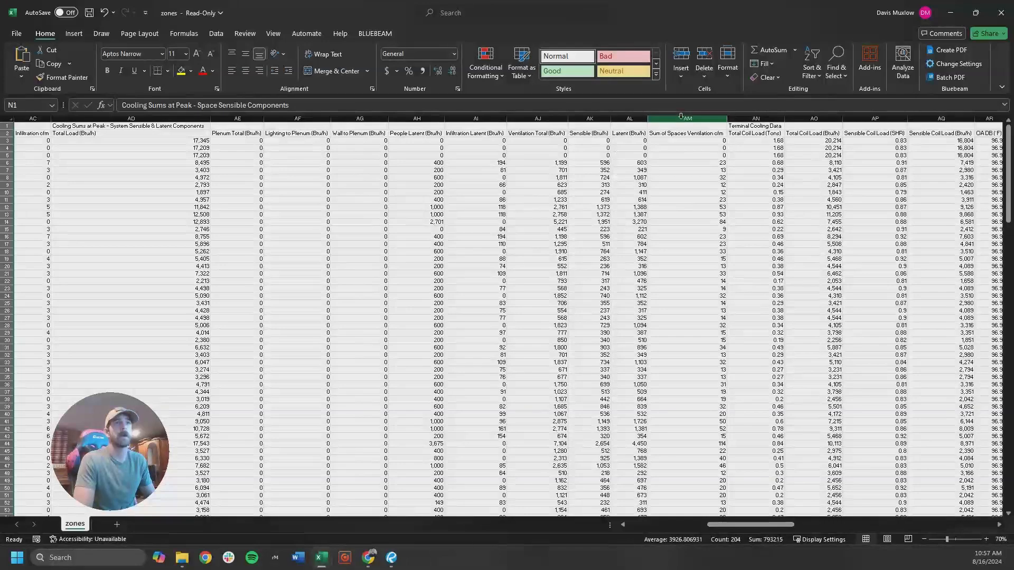
right_click(679, 118)
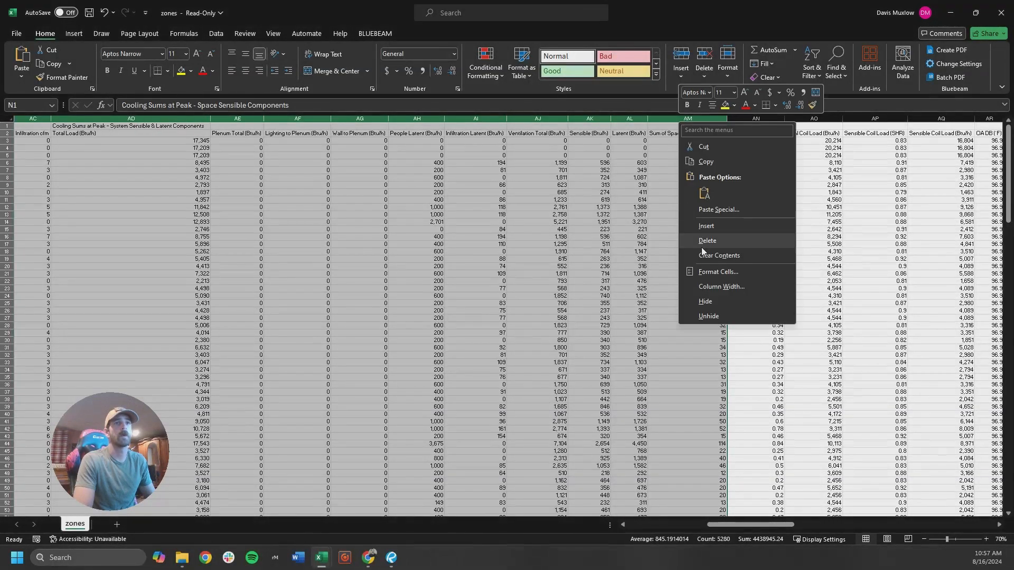
left_click(706, 301)
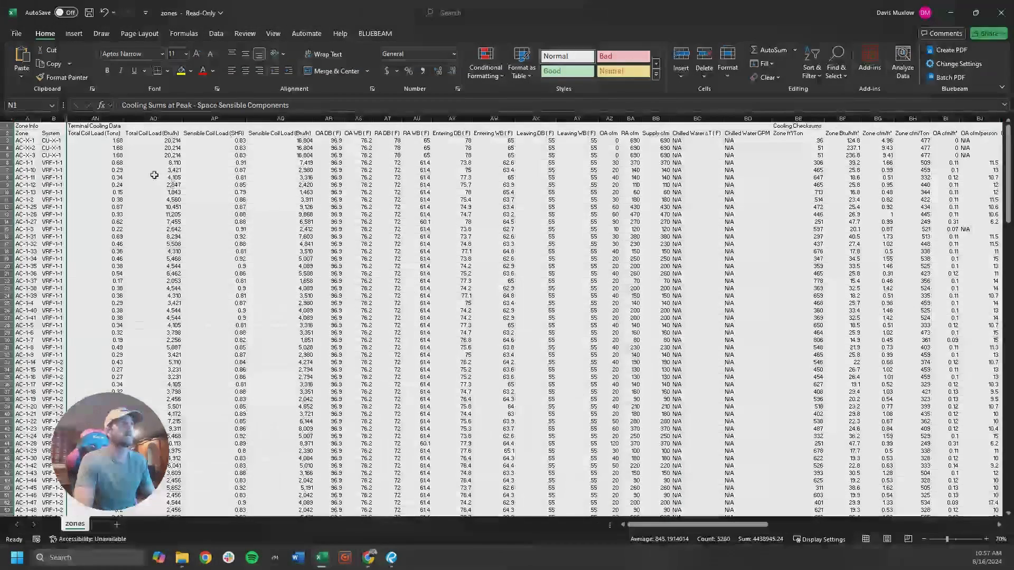
Examine the first zone's terminal cooling data: coil loads, outdoor, return, entering and leaving air temperatures, and OA, RA and supply cfm
left_click(109, 134)
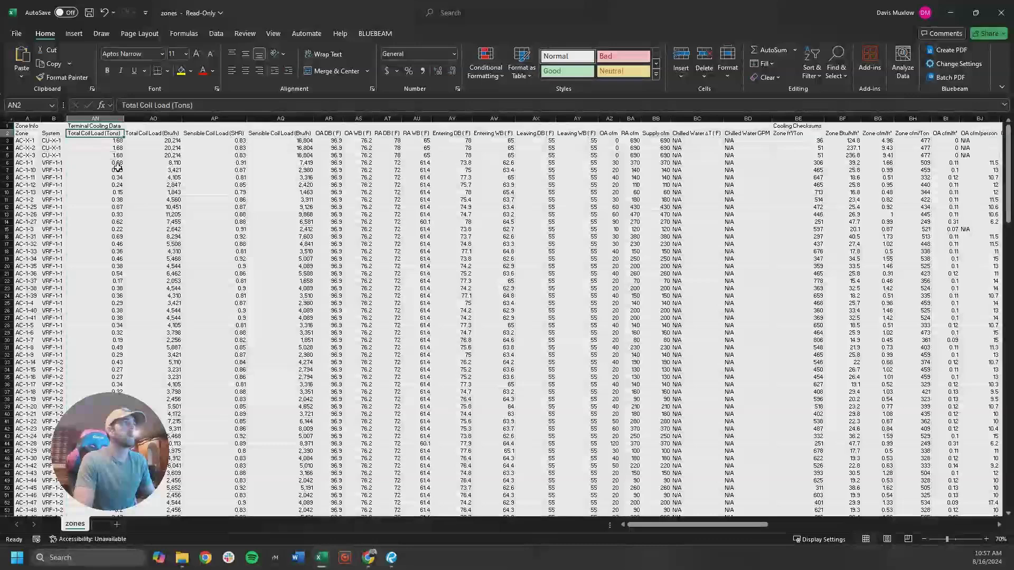
left_click(110, 141)
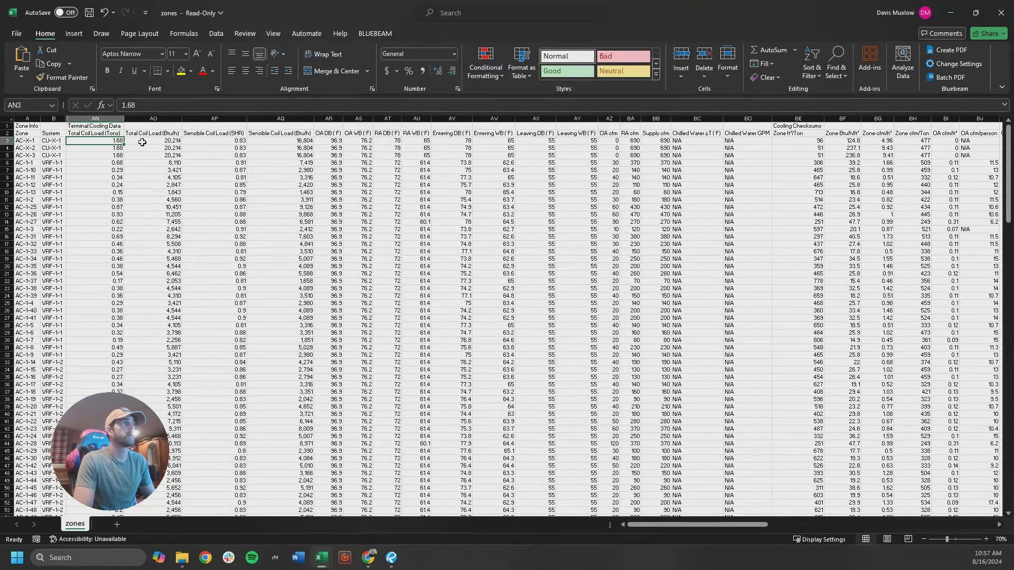
left_click(200, 141)
left_click(265, 142)
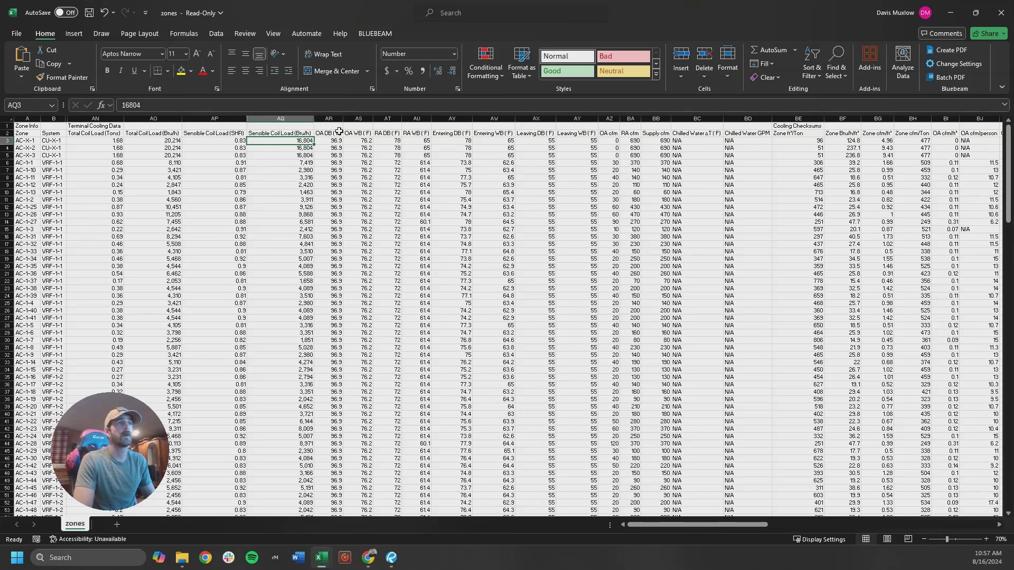
left_click_drag(332, 141, 356, 141)
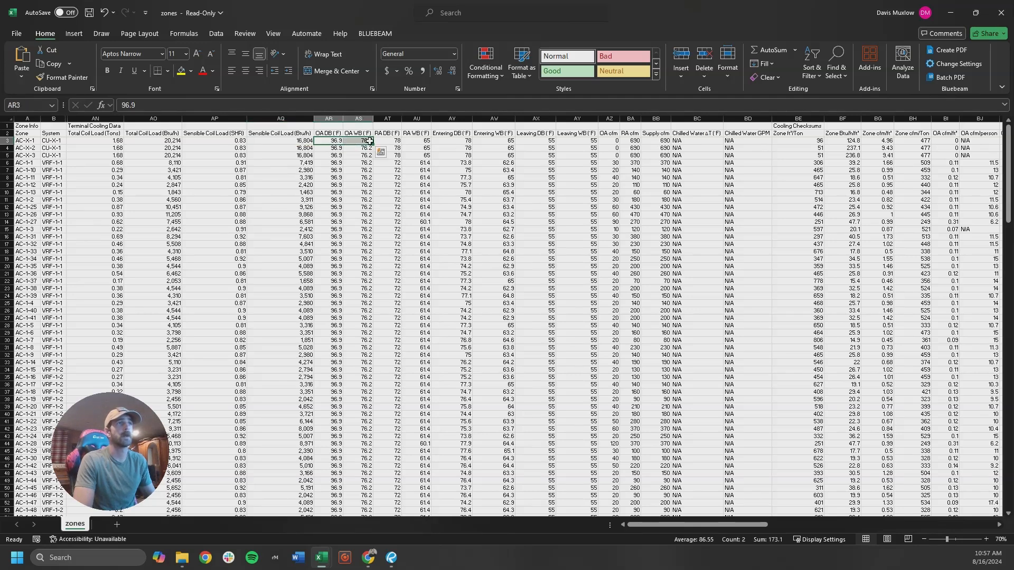
left_click(390, 141)
left_click_drag(392, 142, 572, 144)
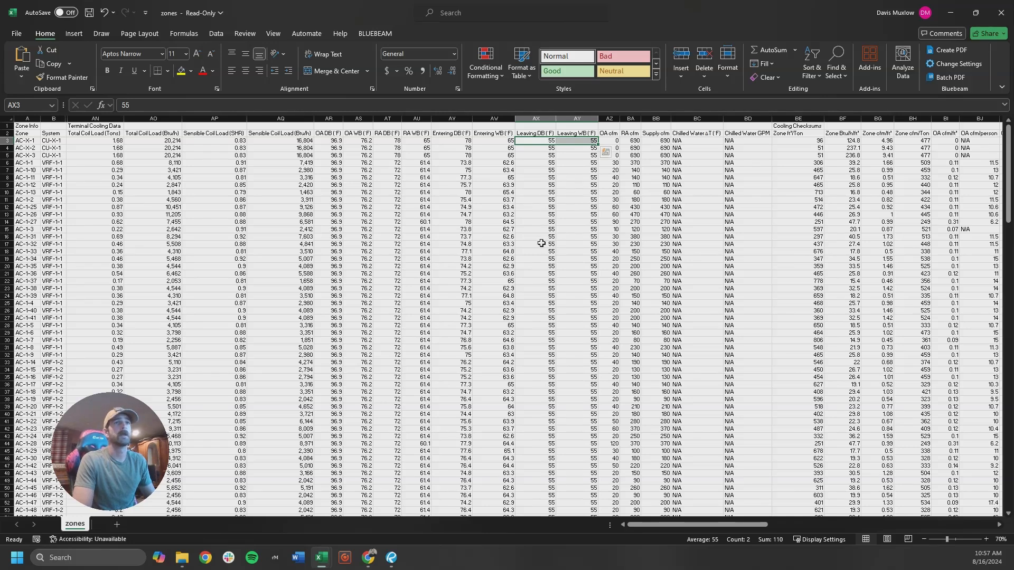
left_click(616, 141)
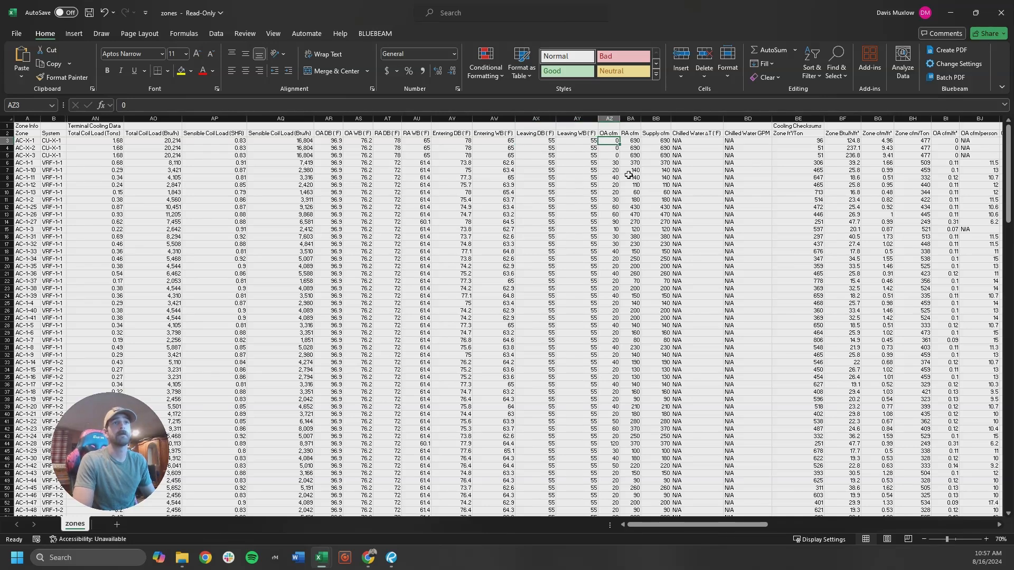
left_click(637, 143)
left_click(657, 144)
Hide the Chilled Water ΔT and Chilled Water GPM columns, BC and BD
scroll(660, 159, "right", 1)
left_click_drag(670, 118, 714, 121)
right_click(714, 121)
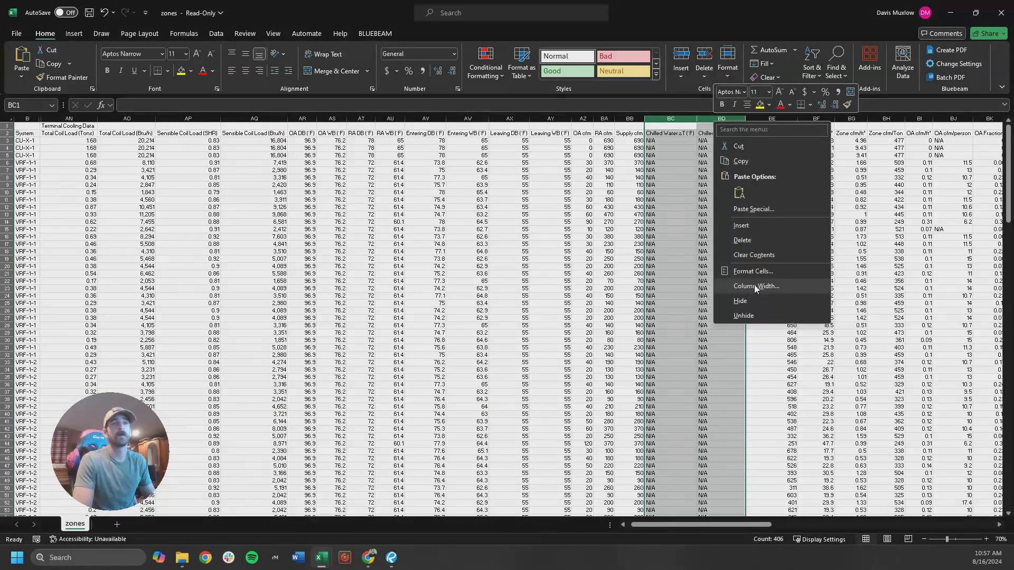
left_click(742, 300)
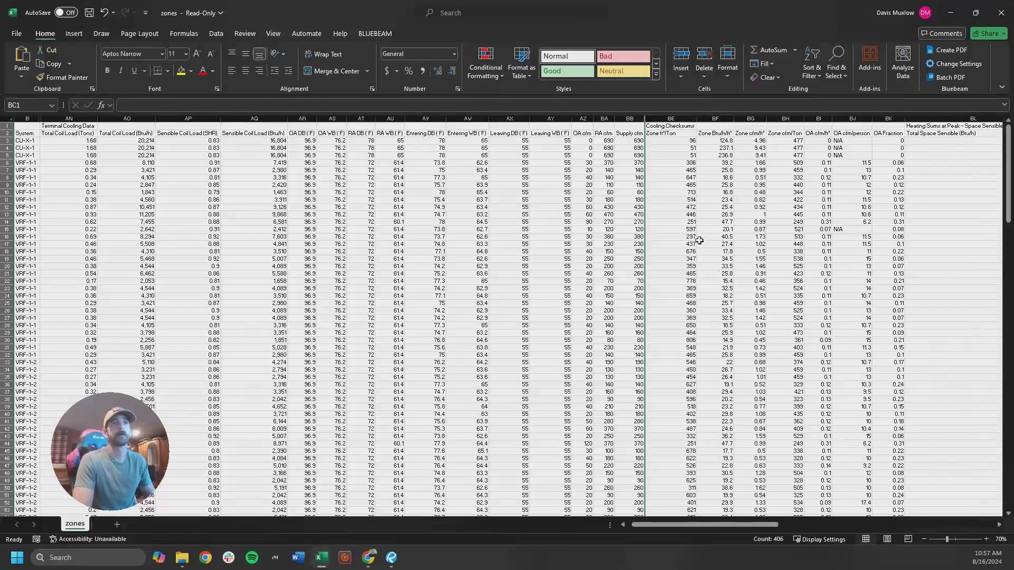
Examine the Cooling Checksums values for the zones, including Zone ft²/Ton, Btu/h·ft² and cfm/ft²
left_click(679, 141)
scroll(629, 161, "right", 3)
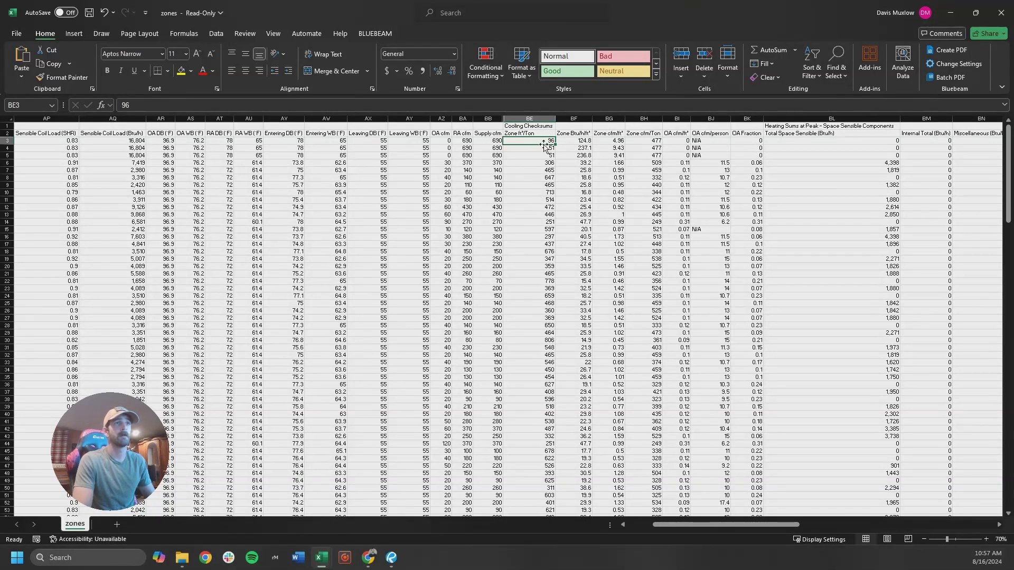
scroll(527, 202, "down", 19)
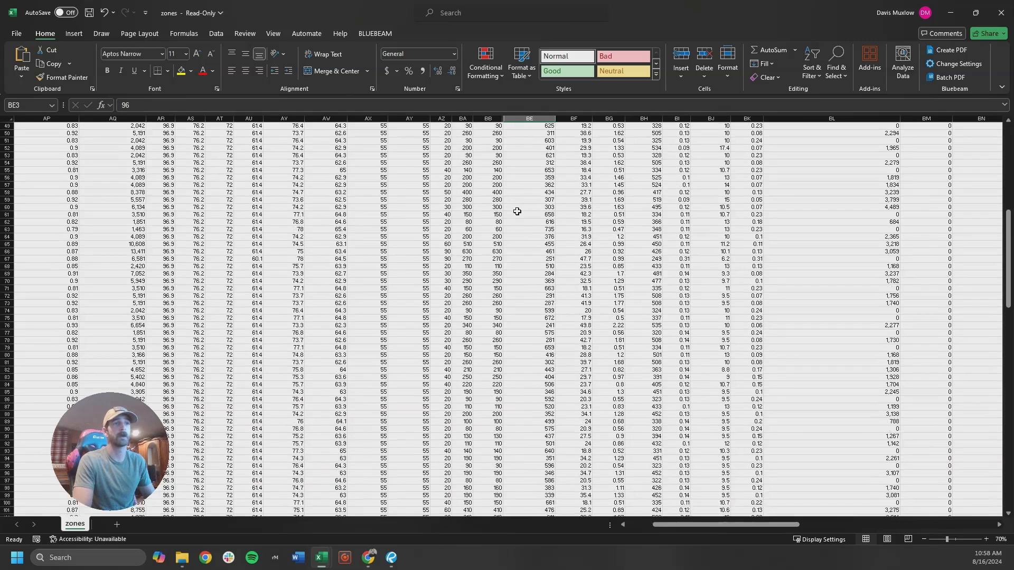
scroll(529, 296, "up", 19)
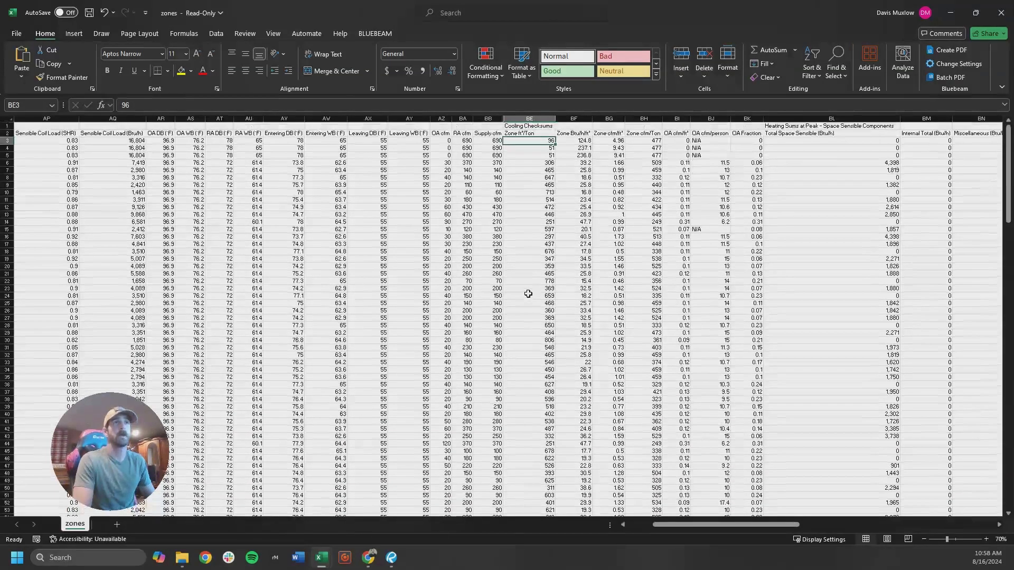
left_click(572, 142)
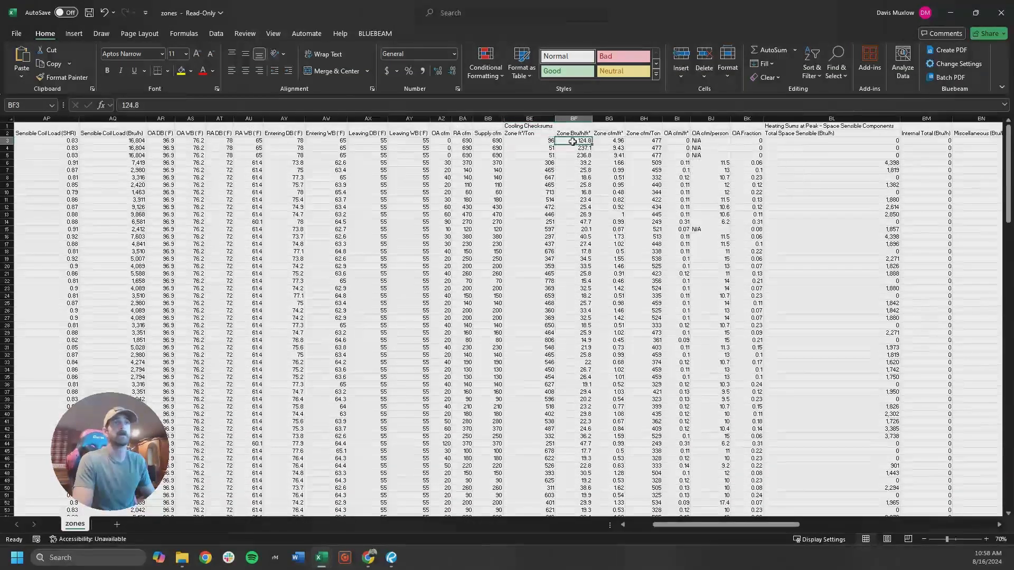
left_click(615, 142)
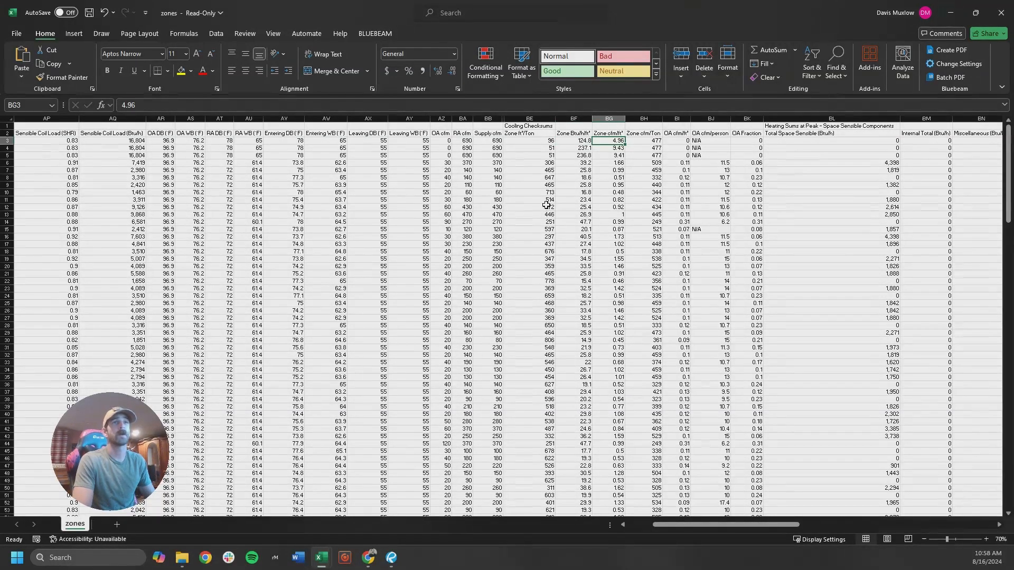
Hide the Cooling Checksums columns BE through BK, from Zone ft²/Ton to OA Fraction
scroll(546, 205, "right", 2)
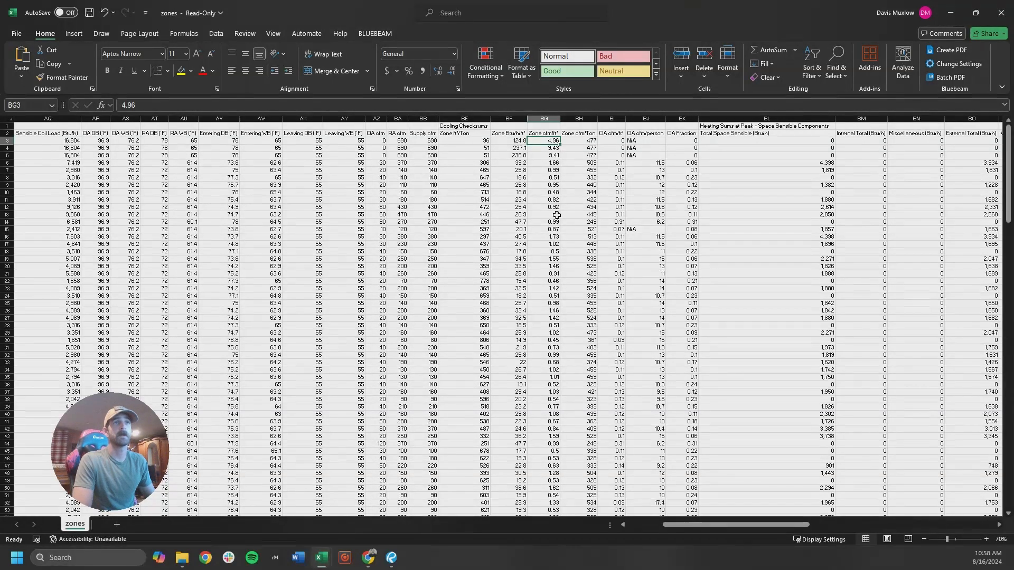
left_click(472, 118)
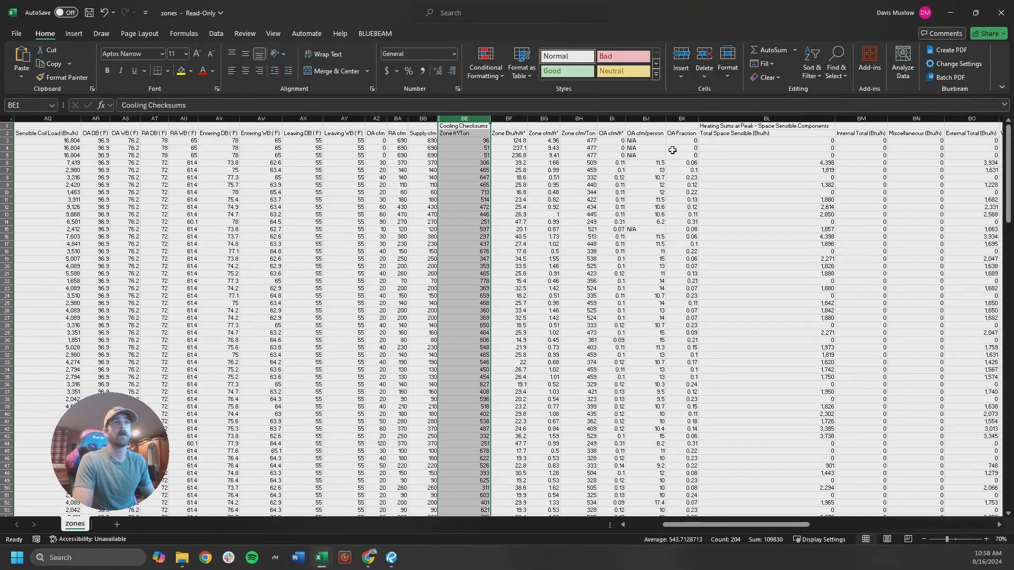
left_click(684, 118, "shift")
right_click(684, 117)
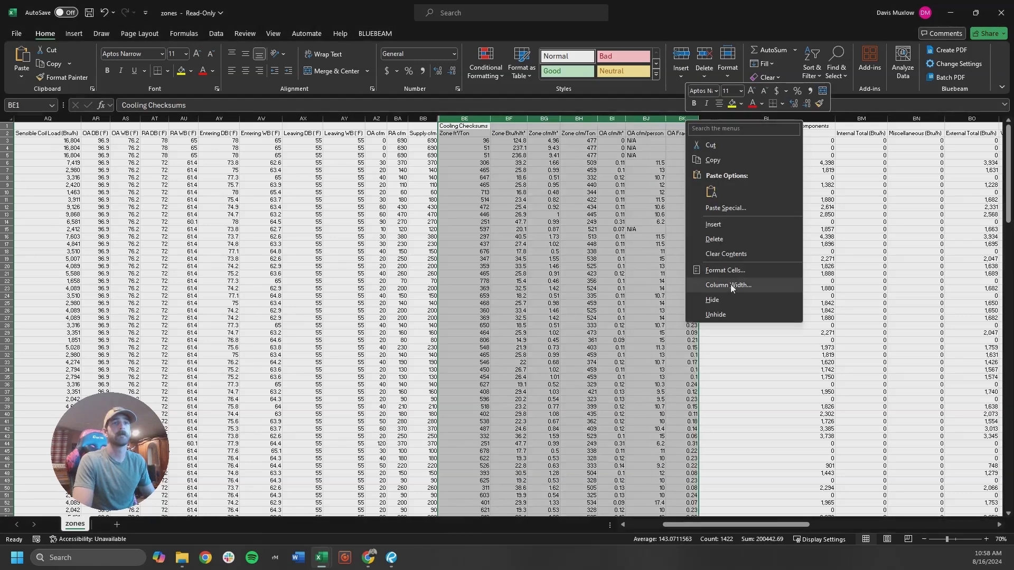
left_click(718, 302)
Hide the Heating Sums at Peak columns BL through BY, from Total Space Sensible to Sum of Spaces Ventilation cfm
left_click(495, 134)
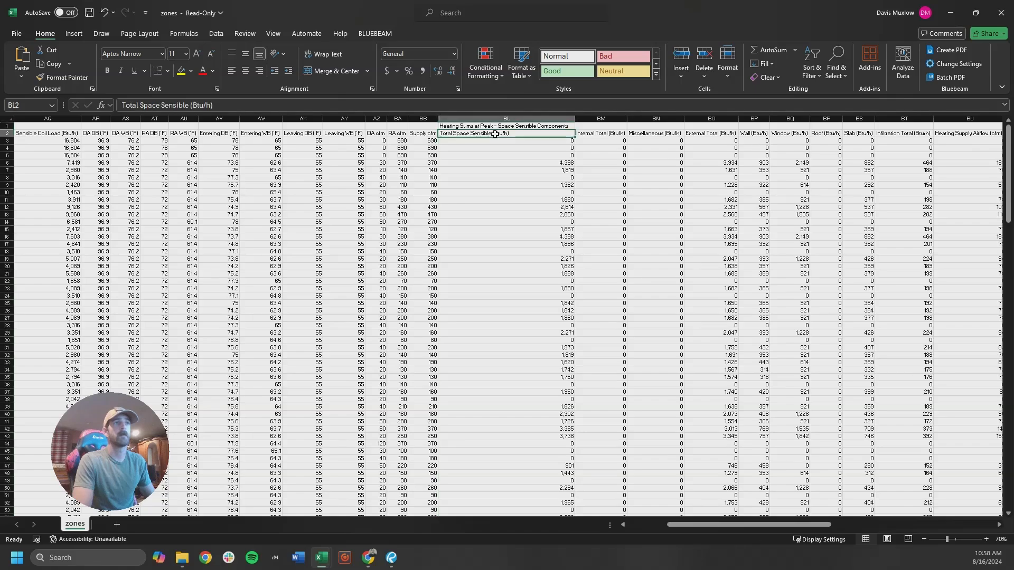
scroll(526, 197, "right", 4)
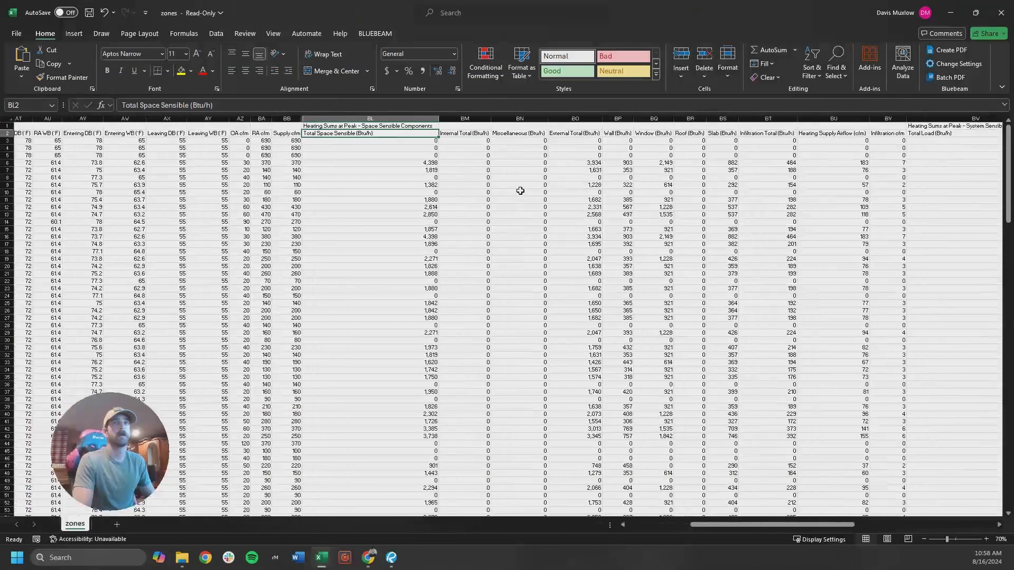
left_click(389, 118)
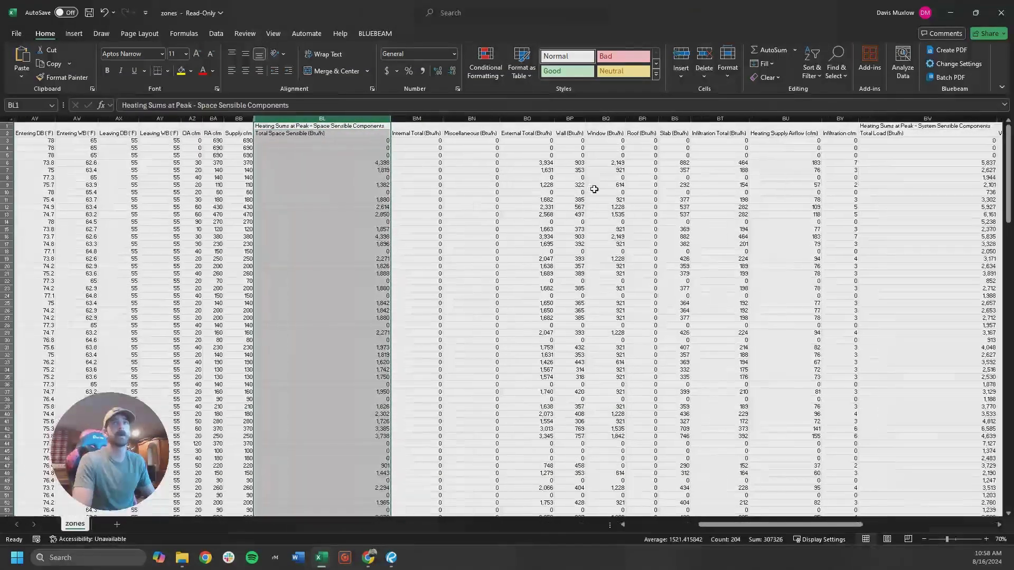
scroll(594, 189, "right", 6)
scroll(595, 189, "right", 5)
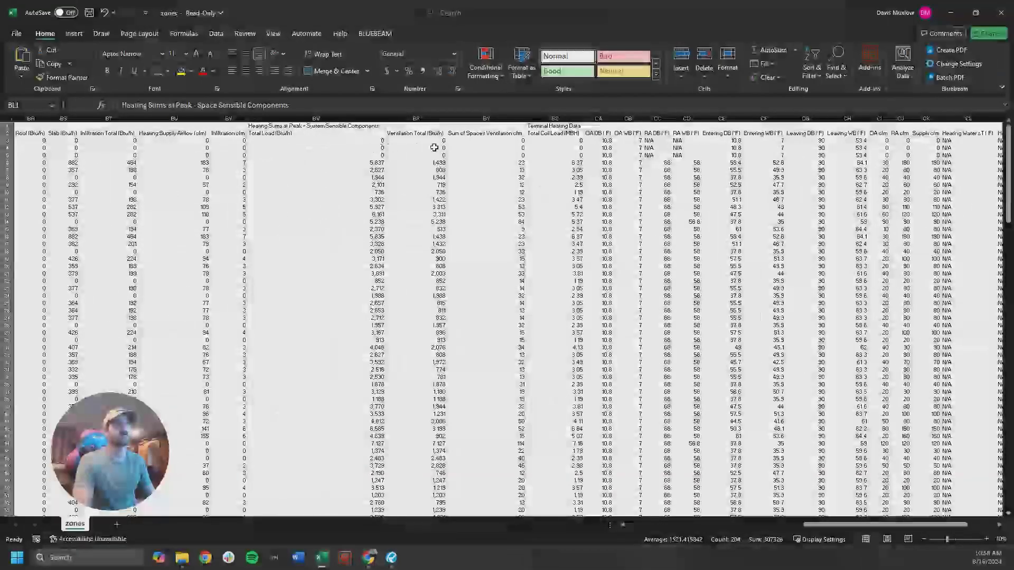
left_click(501, 118, "shift")
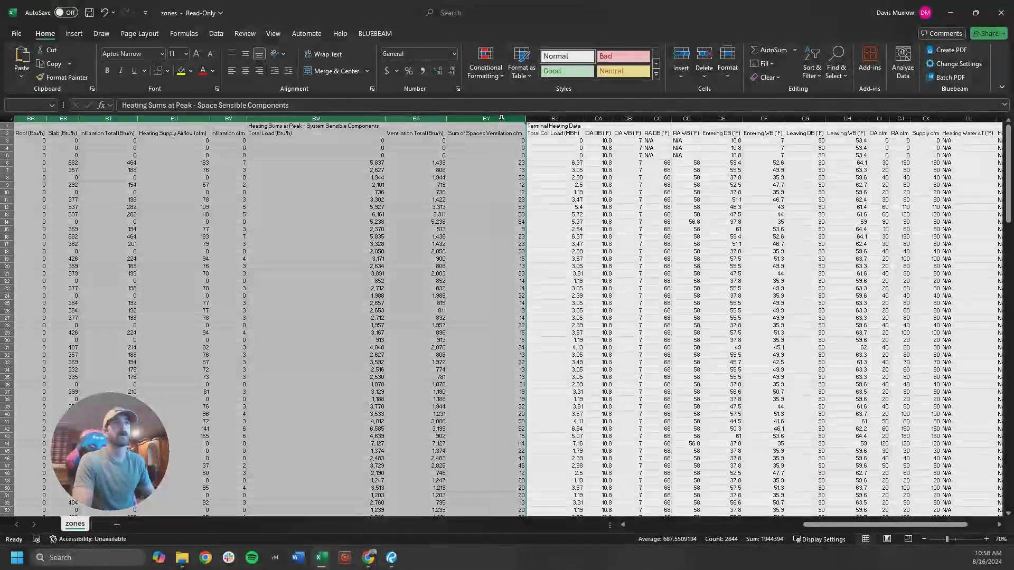
right_click(500, 119)
left_click(528, 300)
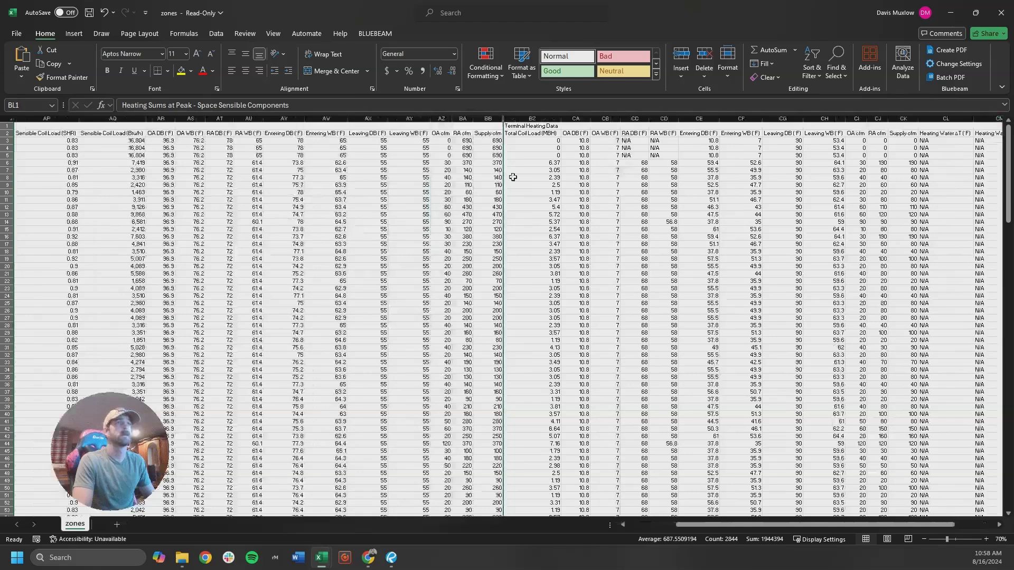
Examine the Terminal Heating Data for the zones, including total coil load, outdoor and return air temperatures, and heating versus cooling supply cfm
left_click(535, 141)
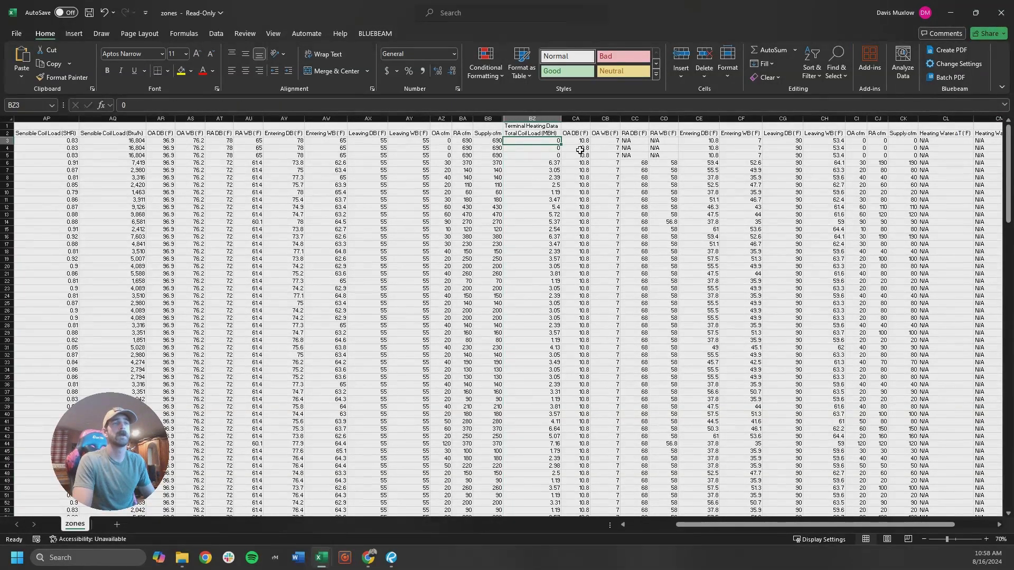
left_click_drag(580, 143, 607, 143)
scroll(607, 153, "right", 1)
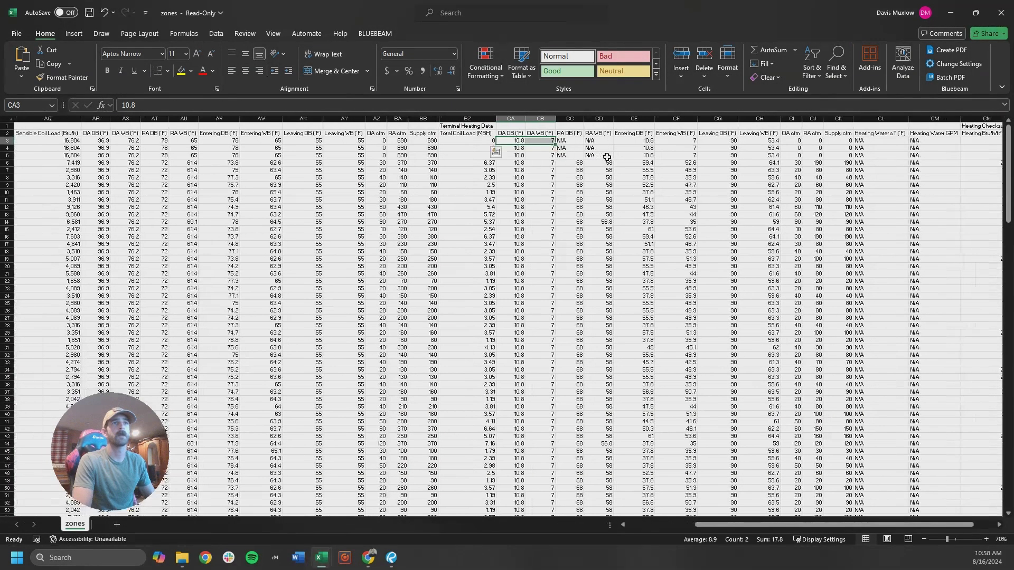
scroll(606, 157, "right", 1)
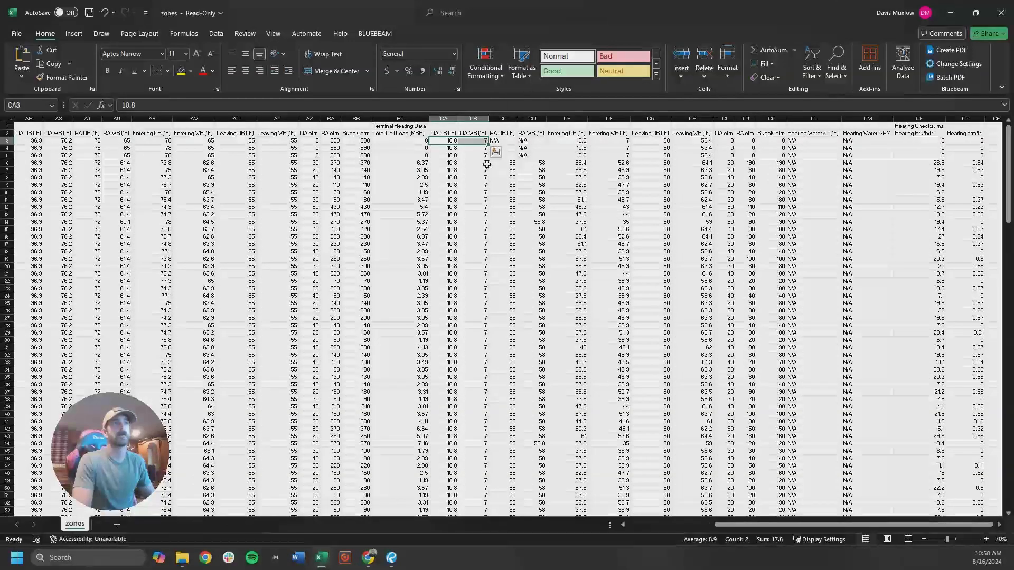
left_click_drag(503, 162, 531, 162)
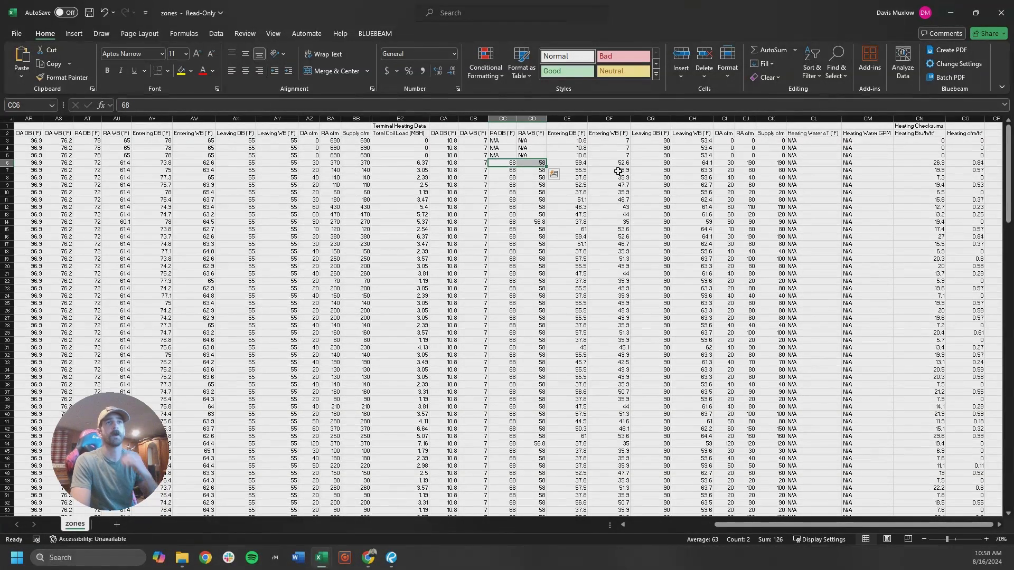
scroll(705, 173, "right", 1)
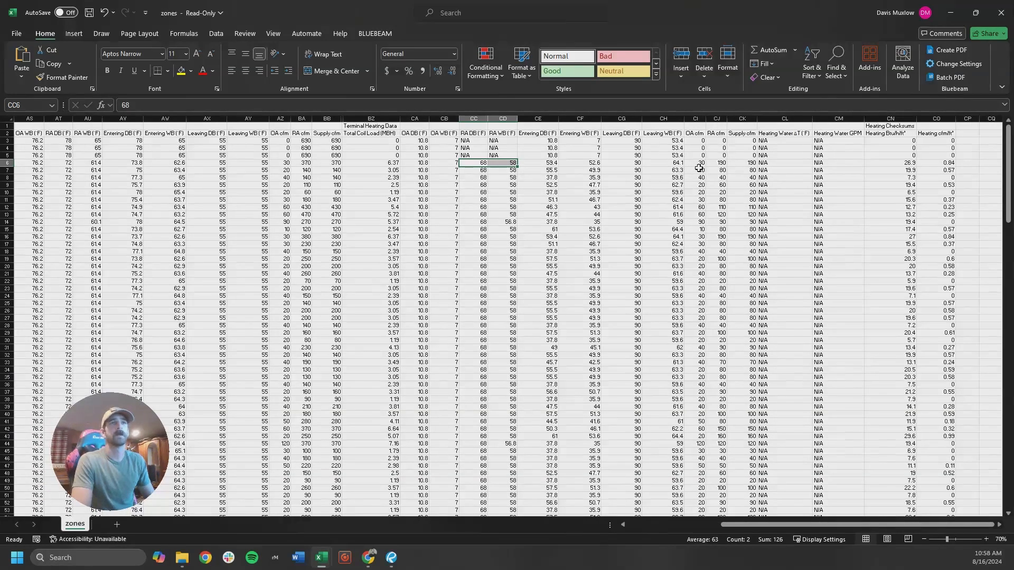
left_click(736, 163)
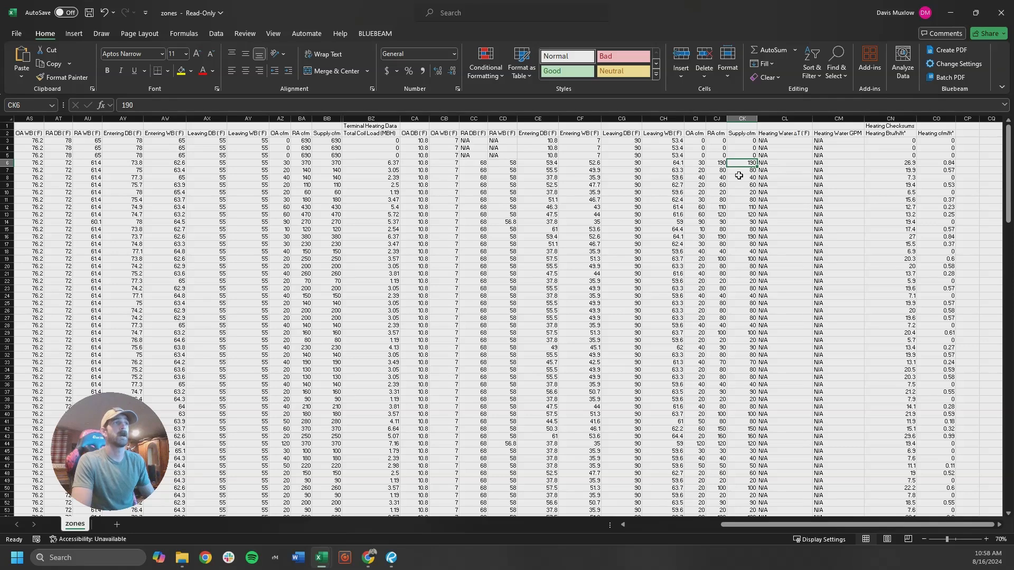
left_click(331, 163)
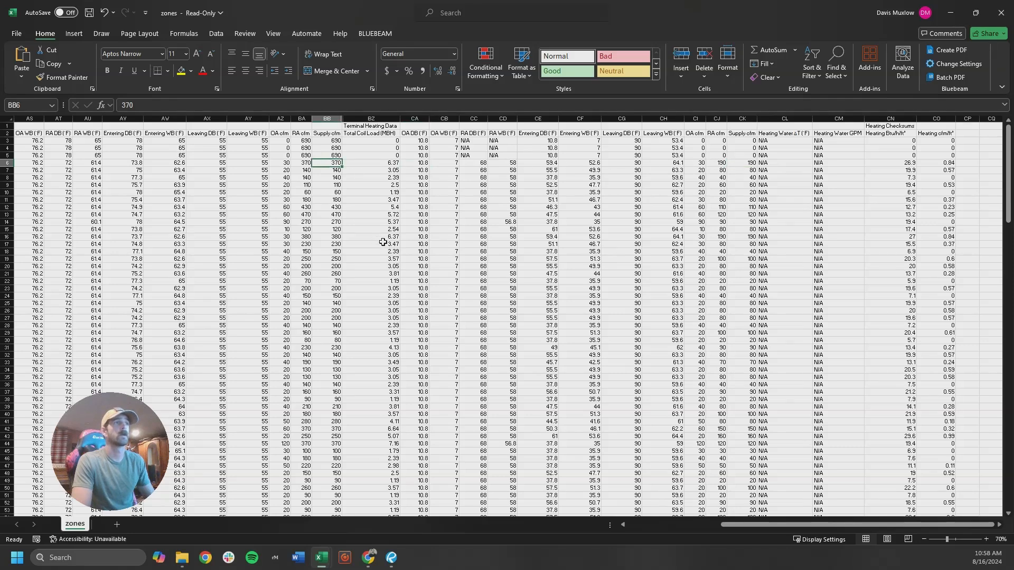
Hide the Heating Water ΔT and Heating Water GPM columns, CL and CM
scroll(699, 162, "right", 1)
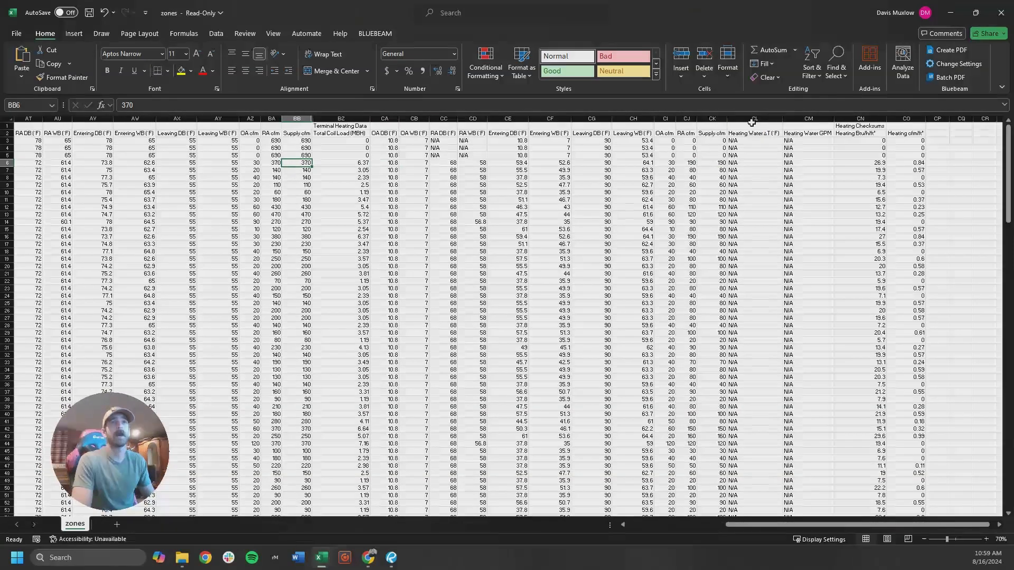
left_click(753, 119)
left_click(808, 118, "shift")
right_click(810, 118)
left_click(846, 302)
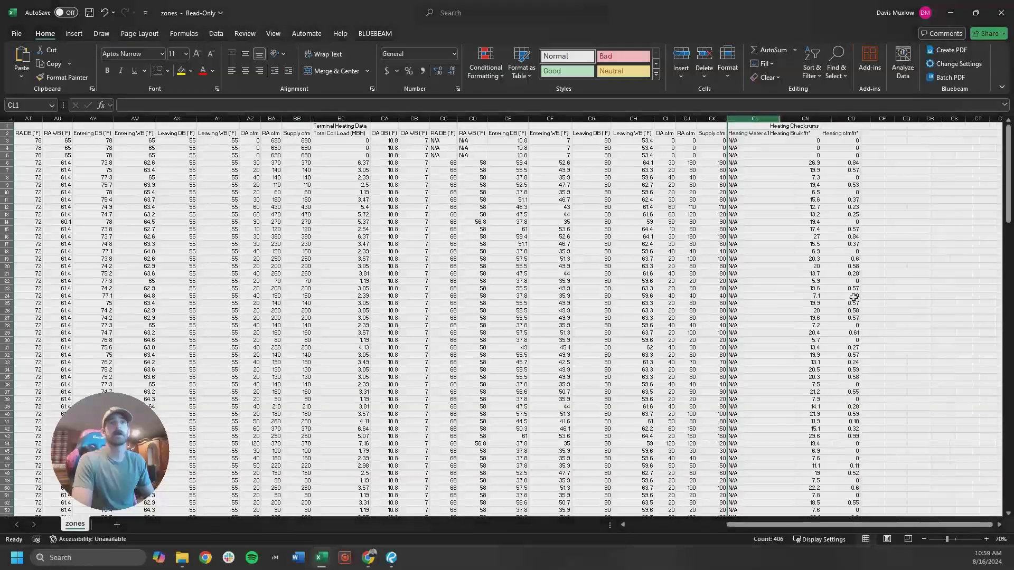
Hide the Heating Checksums columns CN and CO, Heating Btu/h·ft² and Heating cfm/ft²
left_click(753, 118)
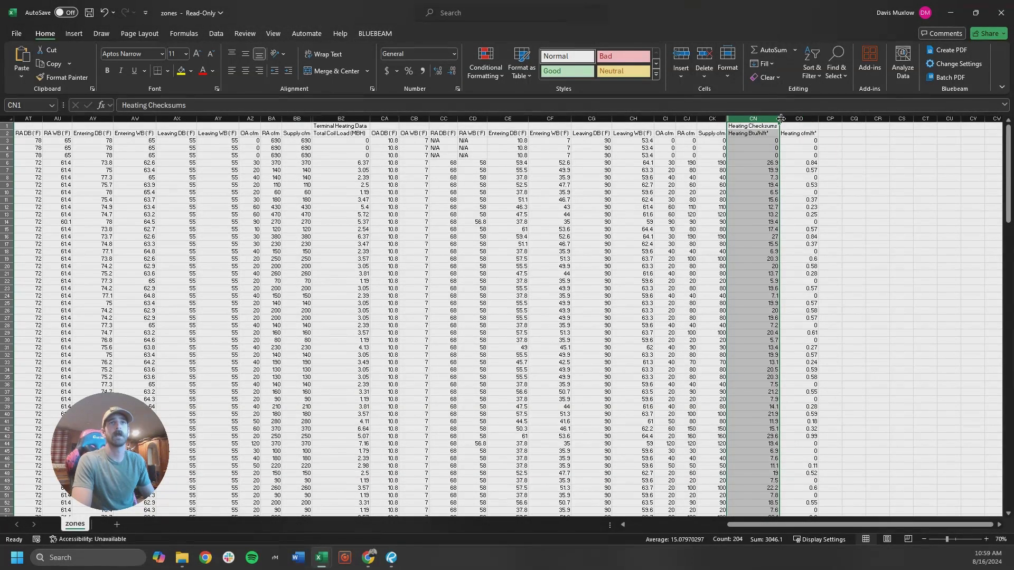
left_click(795, 118, "shift")
right_click(792, 119)
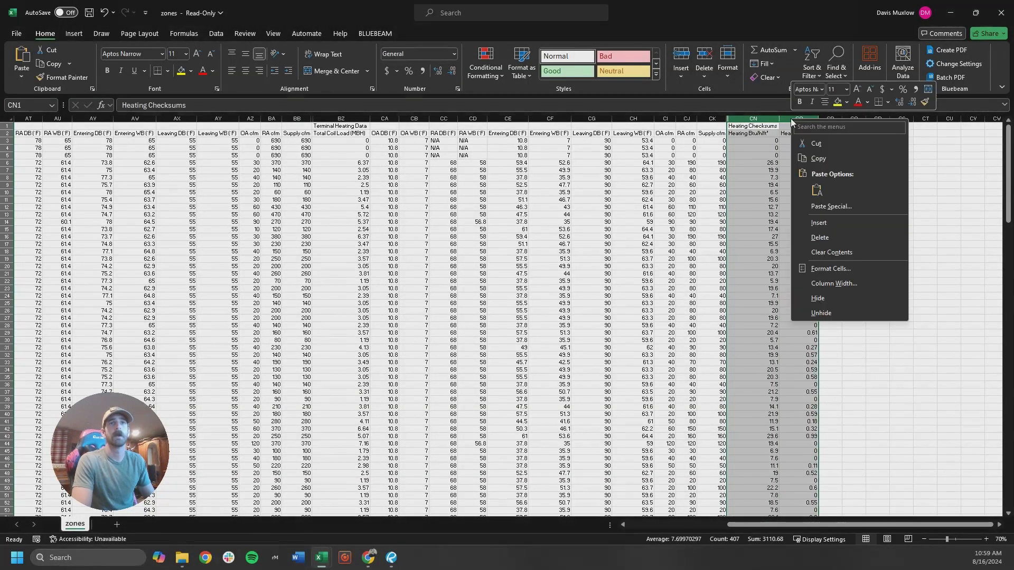
left_click(822, 298)
left_click(763, 171)
Review the remaining zone, system, terminal cooling and terminal heating columns from the first rows of the zones sheet
scroll(523, 202, "left", 15)
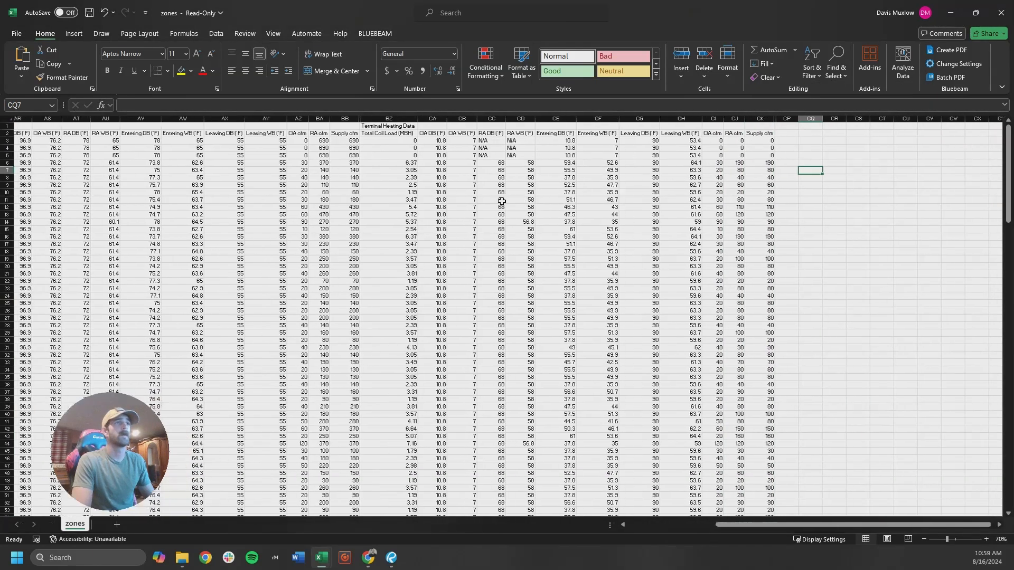
scroll(384, 199, "down", 1, "ctrl")
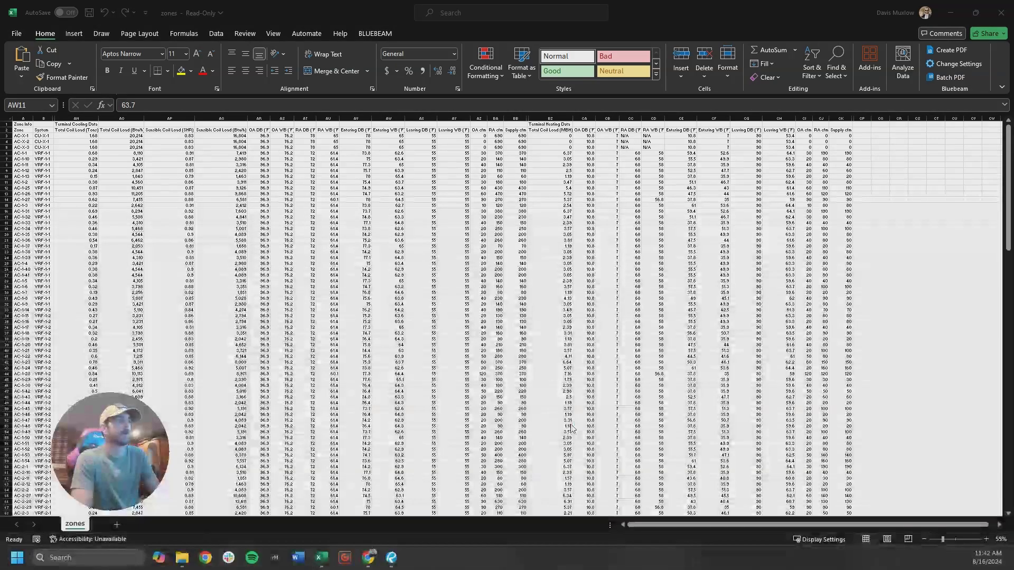
scroll(72, 165, "up", 2, "ctrl")
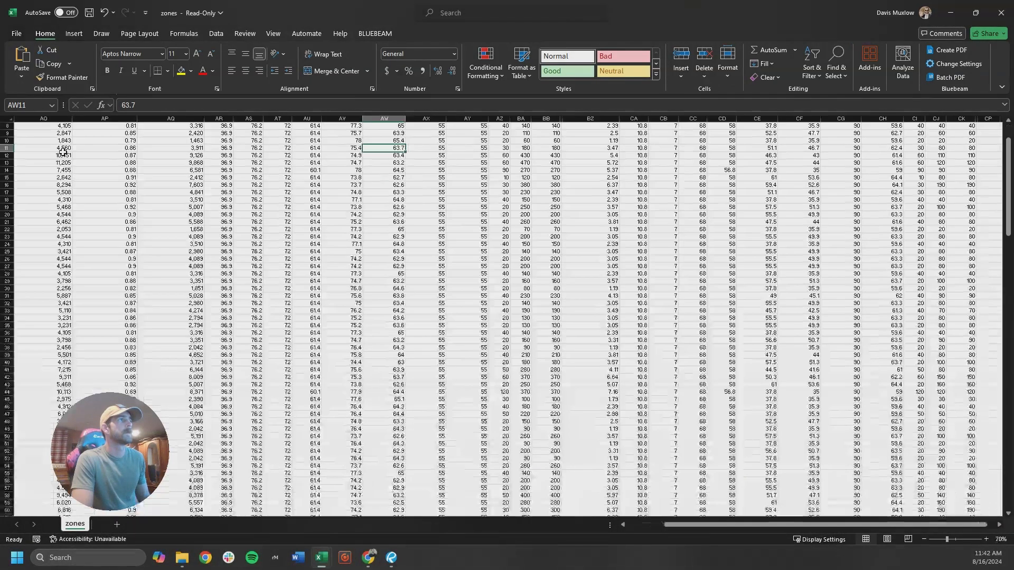
scroll(86, 188, "up", 3)
scroll(86, 186, "up", 1, "ctrl")
scroll(119, 185, "left", 1)
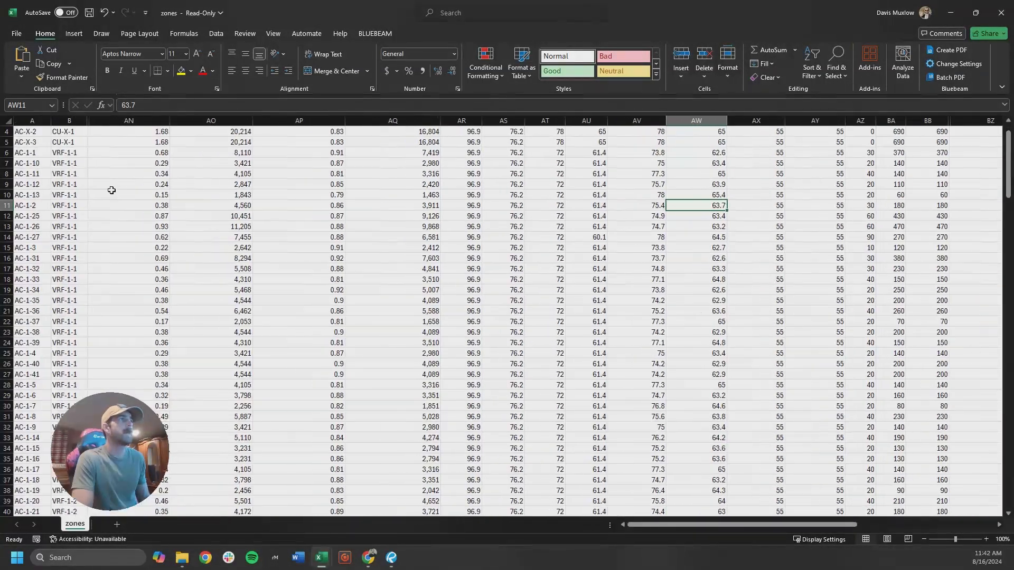
scroll(110, 194, "up", 1)
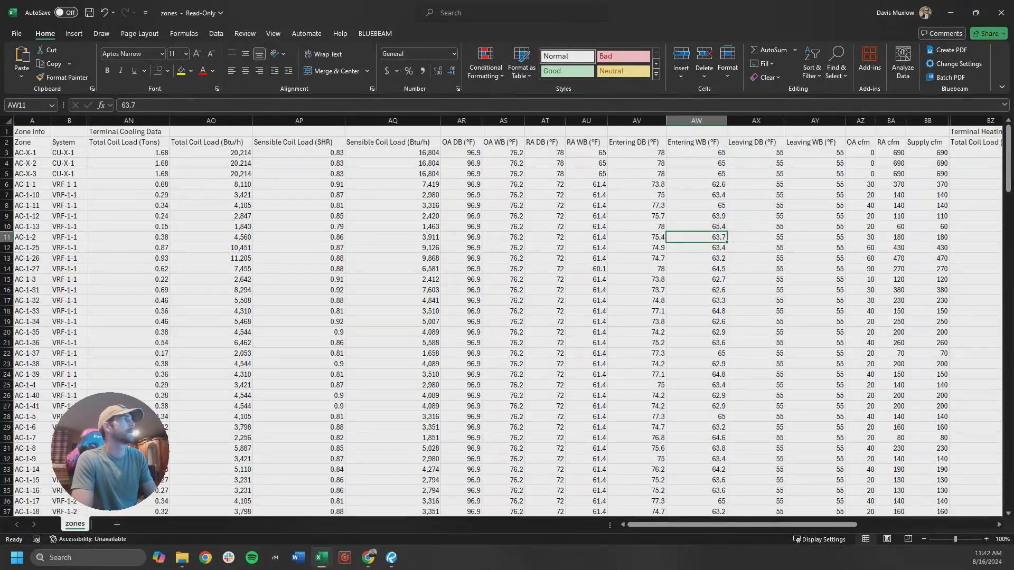
Examine the model names and maximum cooling capacities in the Mitsubishi City Multi cassette and concealed ducted tables alongside the zone loads
left_click_drag(279, 17, 329, 20)
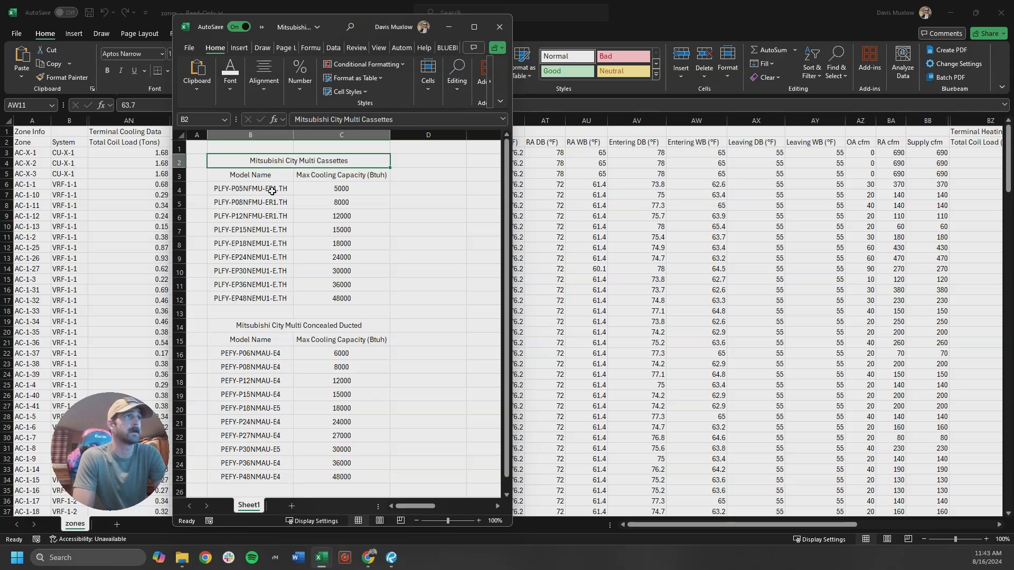
left_click(265, 189)
left_click(358, 188)
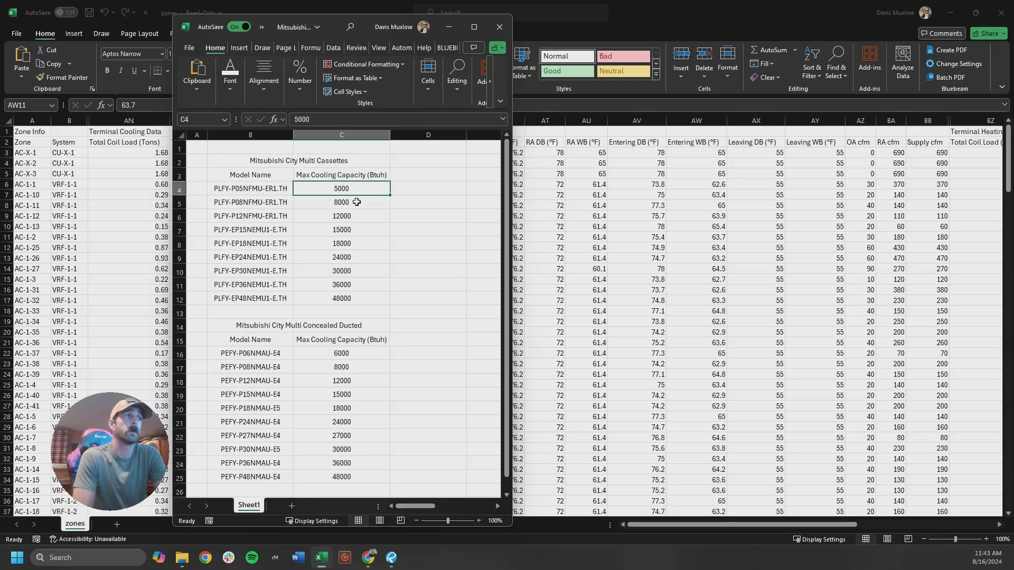
left_click(297, 324)
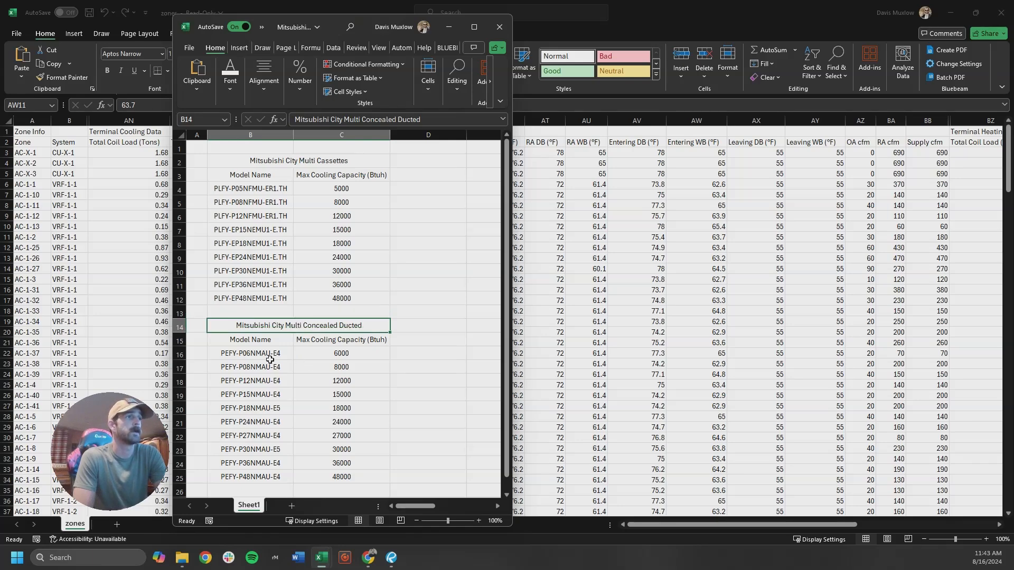
left_click(263, 191)
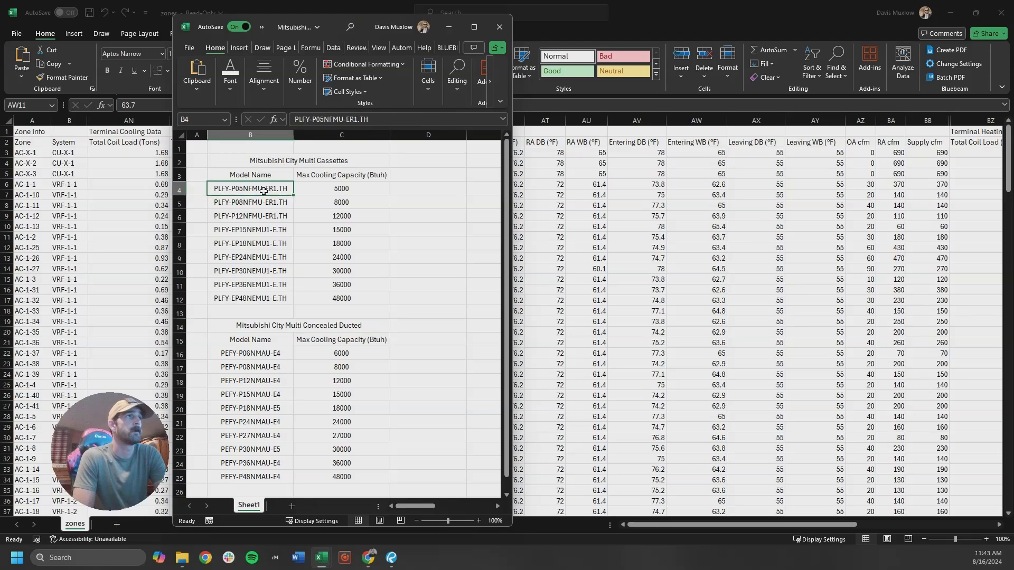
left_click(328, 202)
left_click(325, 190)
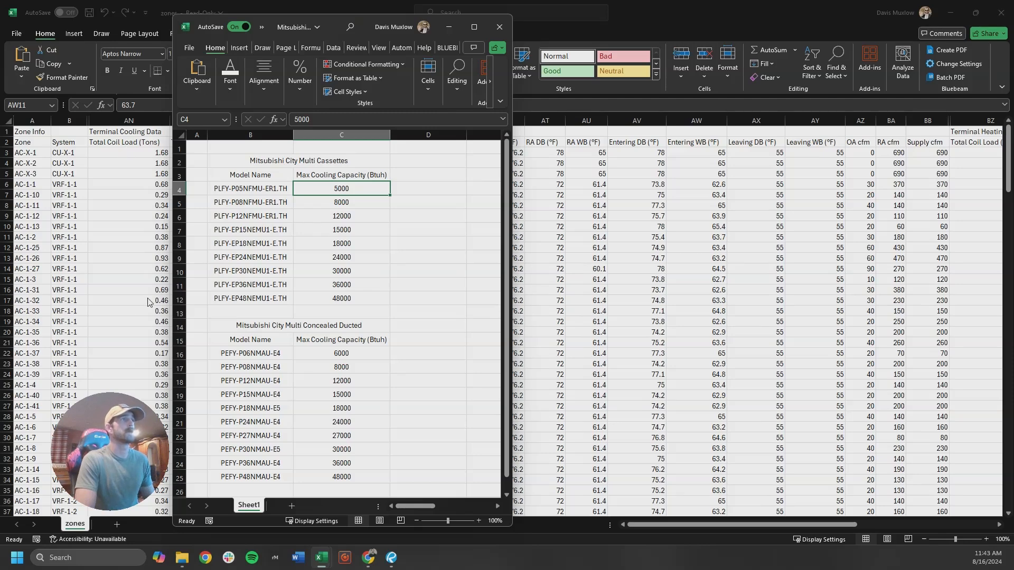
left_click_drag(372, 37, 602, 60)
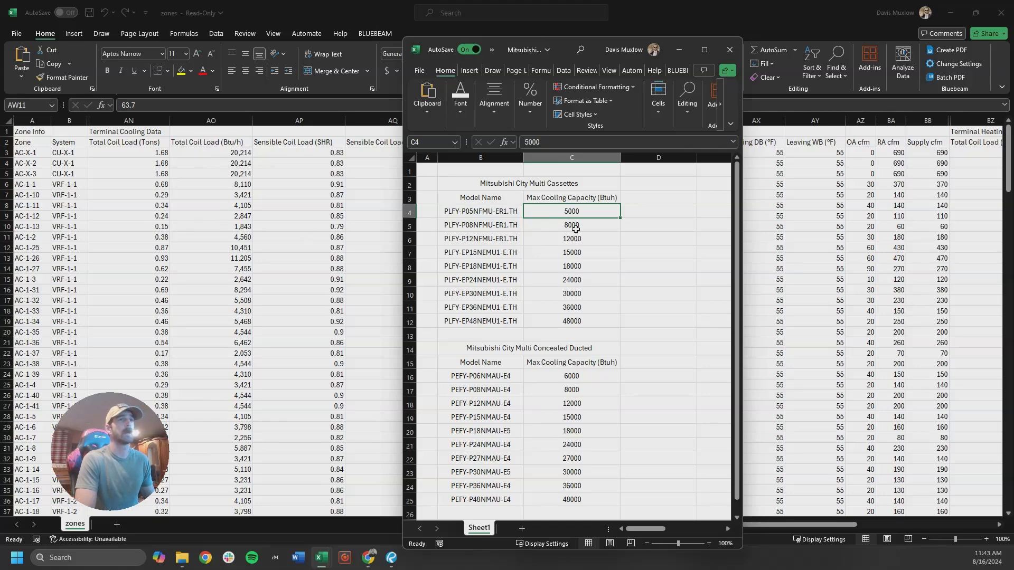
left_click(498, 270)
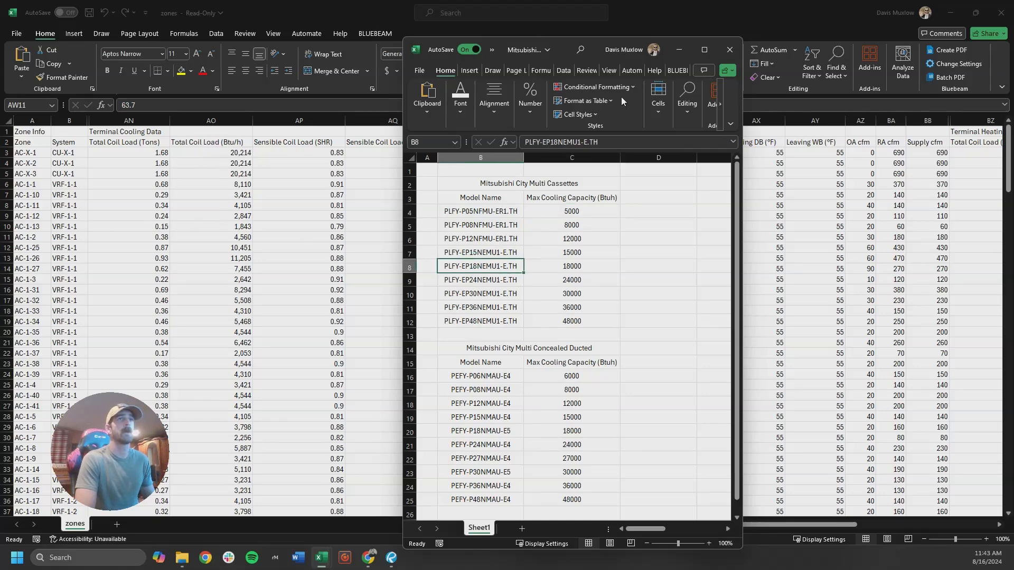
Copy both Mitsubishi City Multi model tables into a new sheet of the zones workbook, starting at cell B3
left_click_drag(489, 184, 478, 502)
key("ctrl+c")
key("alt+Tab")
left_click(117, 524)
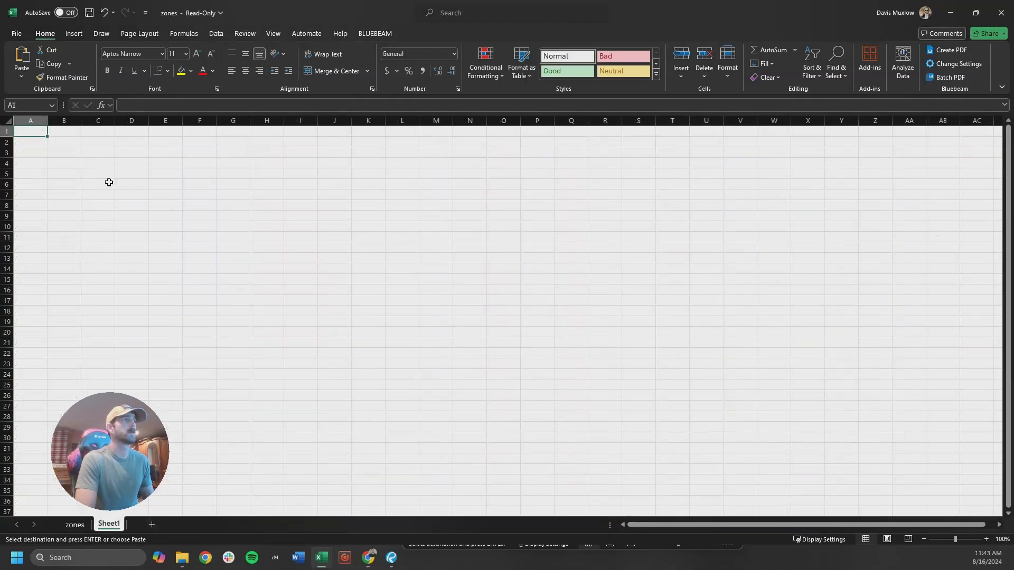
left_click(77, 153)
key("ctrl+v")
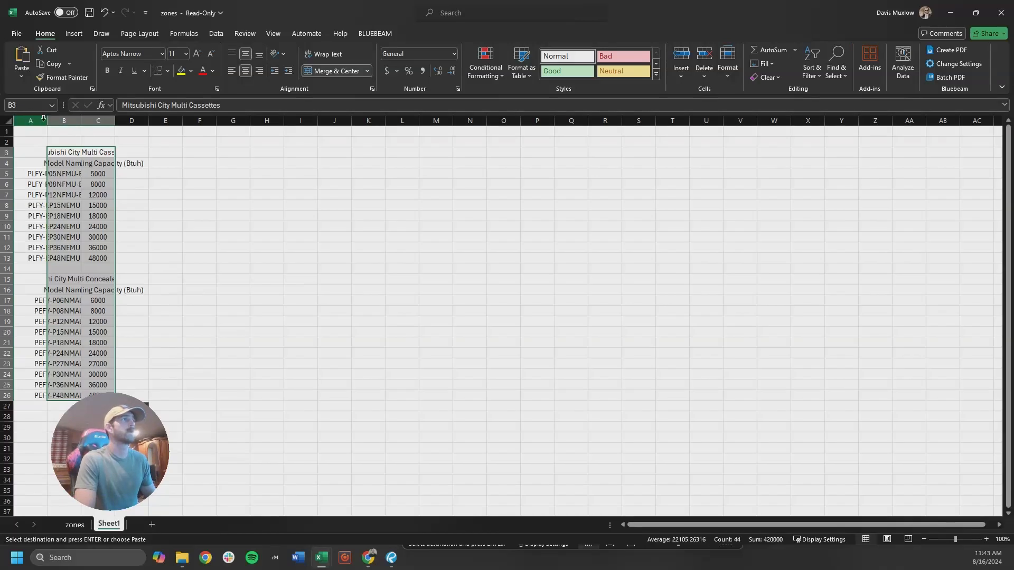
Widen columns B and C of the new sheet so the model names and capacity headings fit
double_click(82, 121)
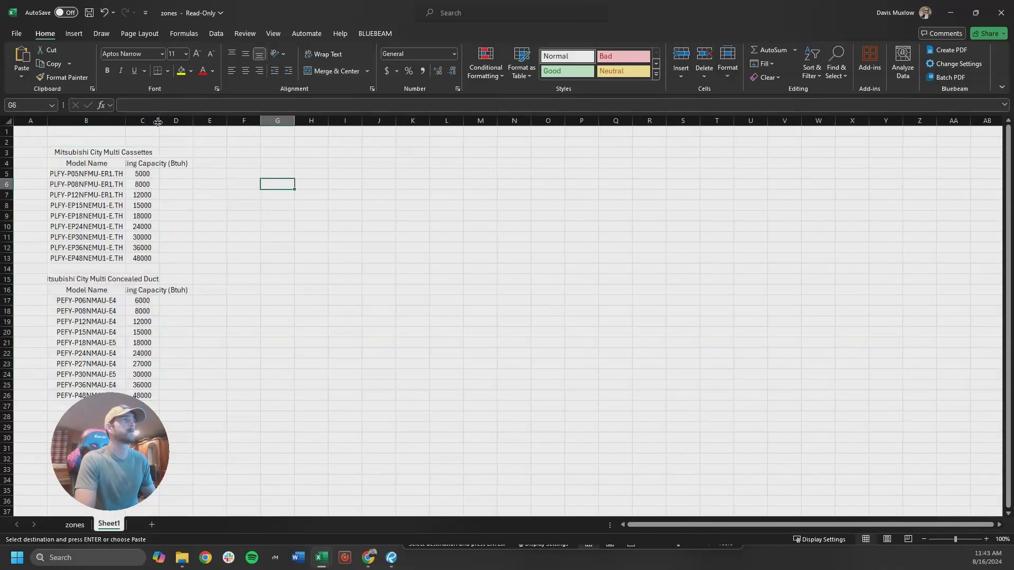
left_click_drag(158, 122, 238, 122)
left_click(318, 214)
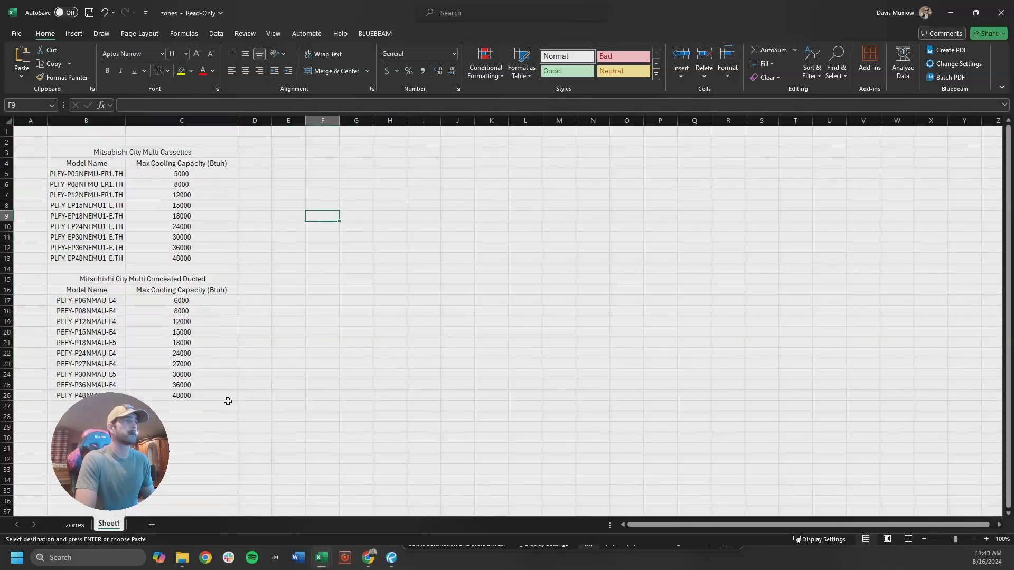
Insert a column before the Terminal Cooling Data on the zones sheet and head it "Model" in AN2
left_click(81, 529)
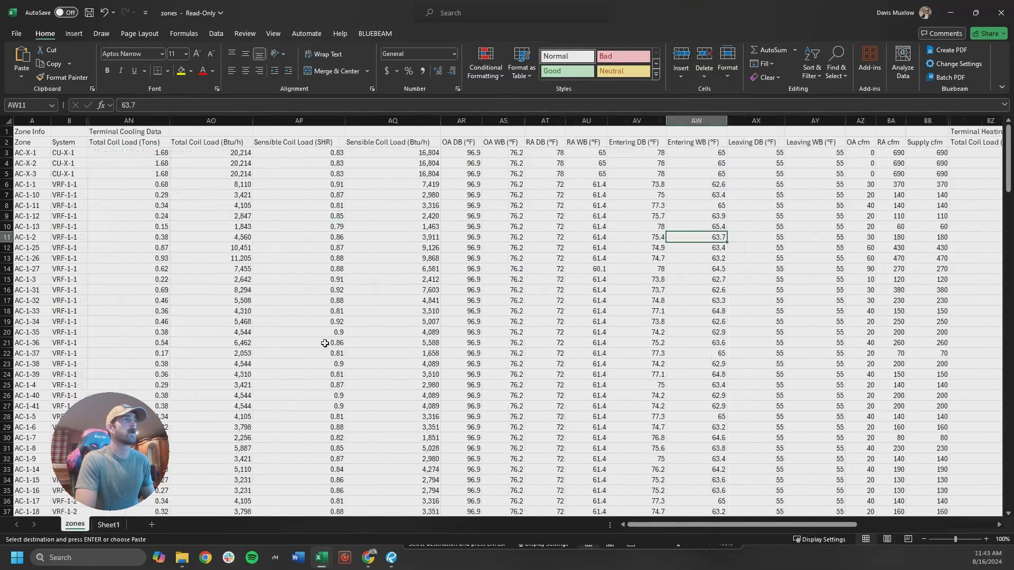
left_click(128, 121)
right_click(128, 122)
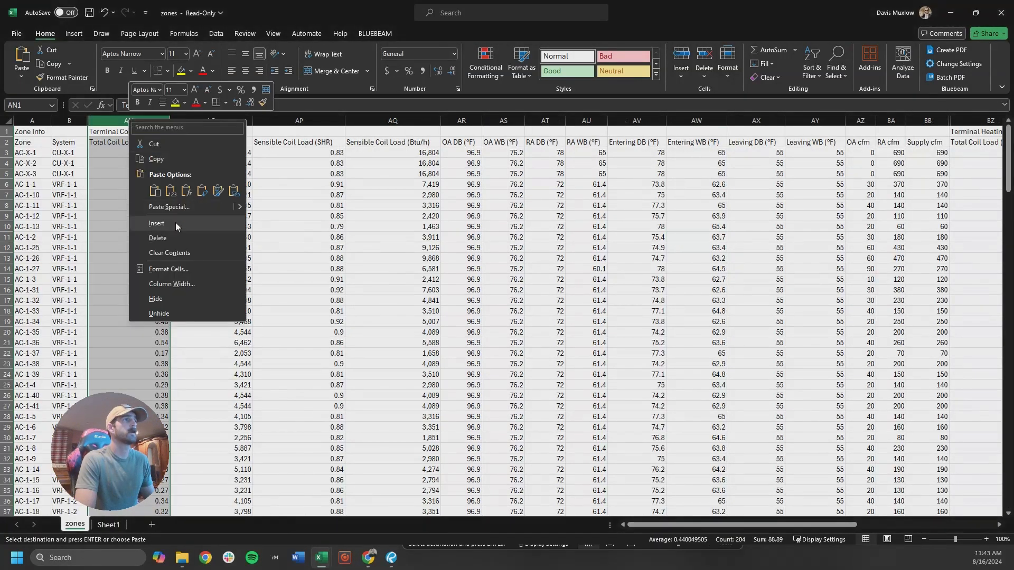
left_click(158, 224)
left_click(144, 141)
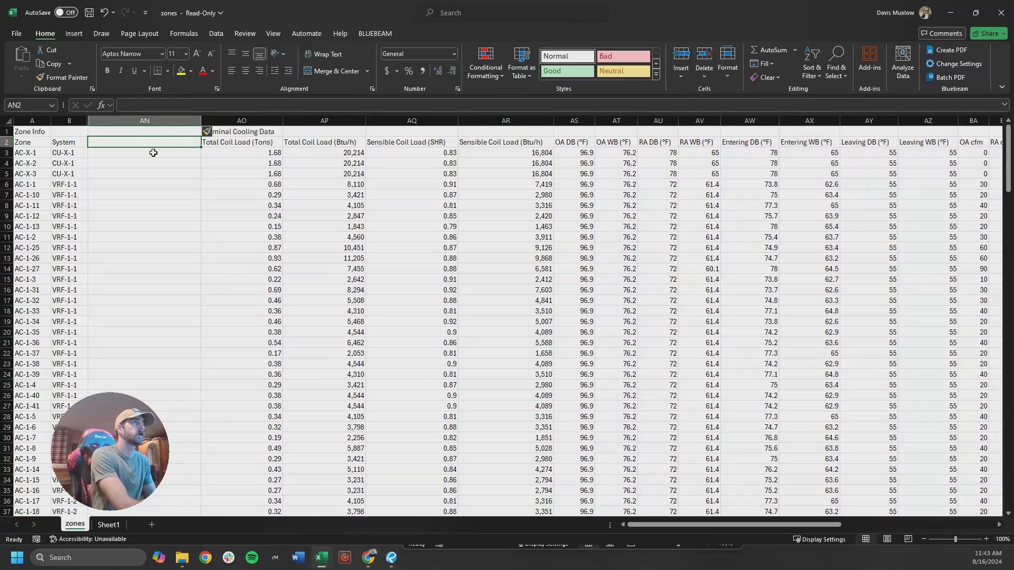
type("Model")
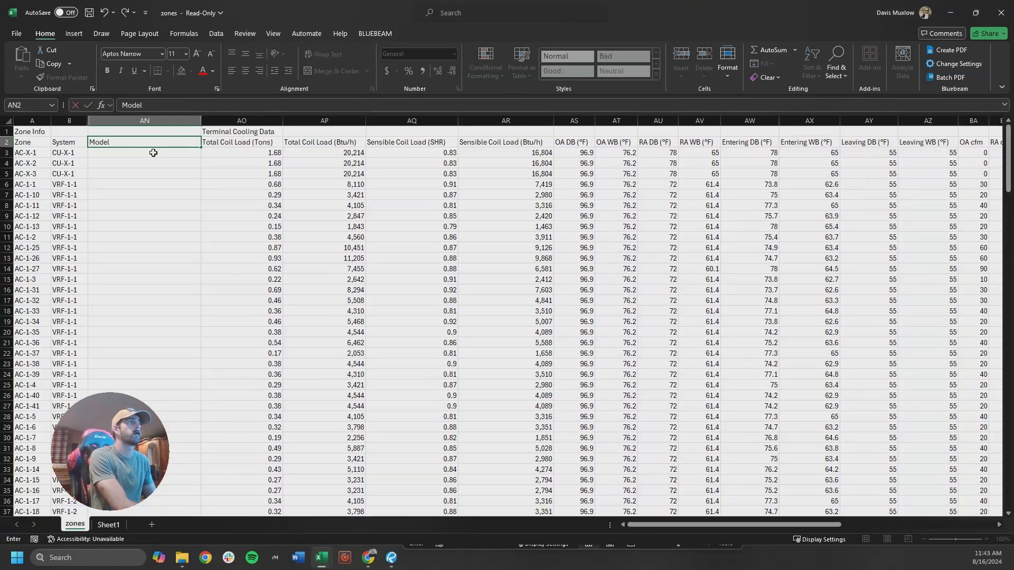
left_click(153, 152)
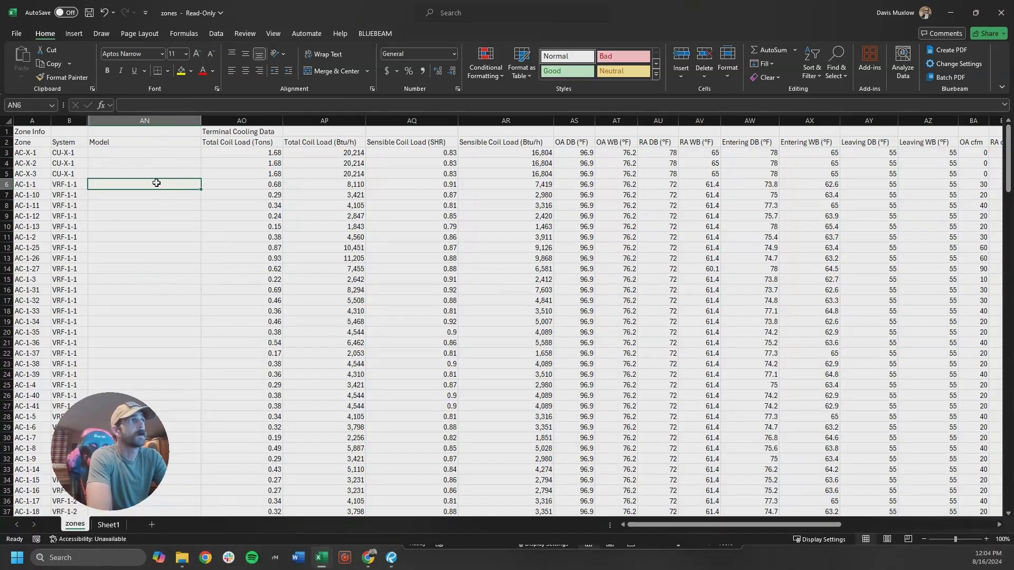
Compare the total coil load of zone AC-1-1 with the cassette model names and maximum cooling capacities on Sheet1
left_click(320, 185)
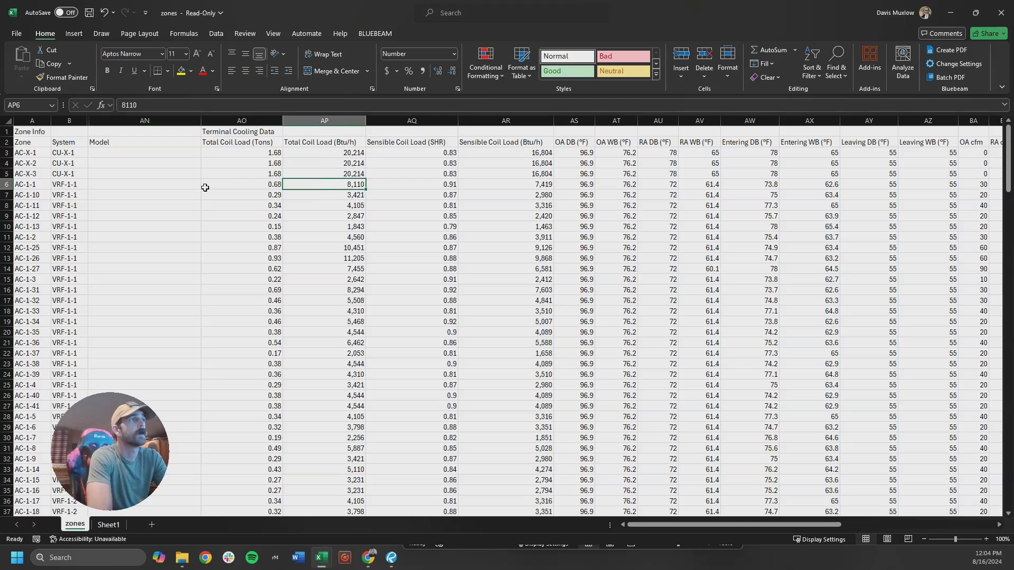
key("Left")
key("Left")
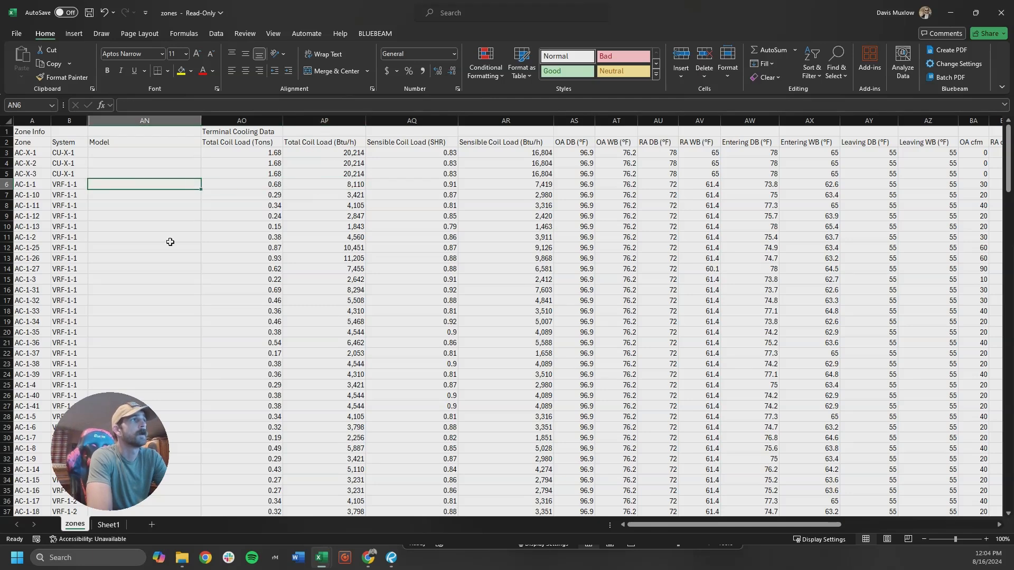
left_click(109, 525)
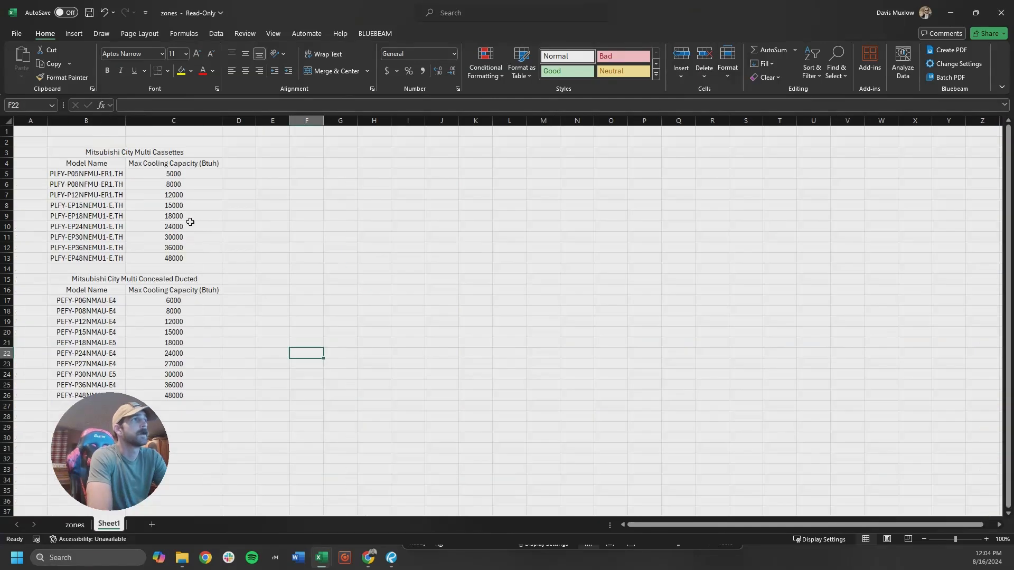
left_click(189, 174)
left_click_drag(143, 179, 113, 258)
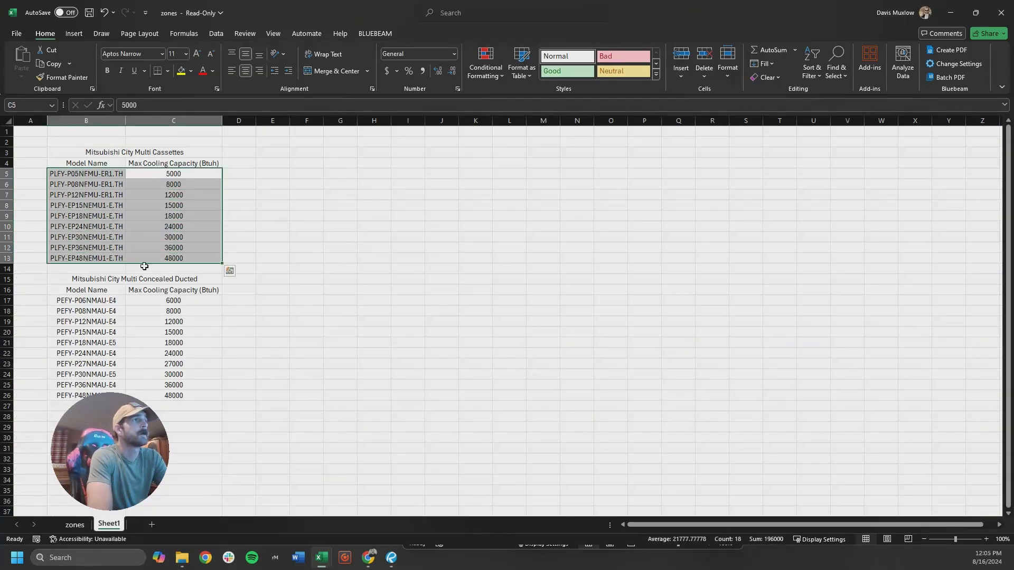
left_click(273, 279)
Start an INDEX formula in AN6 of the zones sheet, using the cassette model names in Sheet1!B5:B13 as the array
left_click(76, 525)
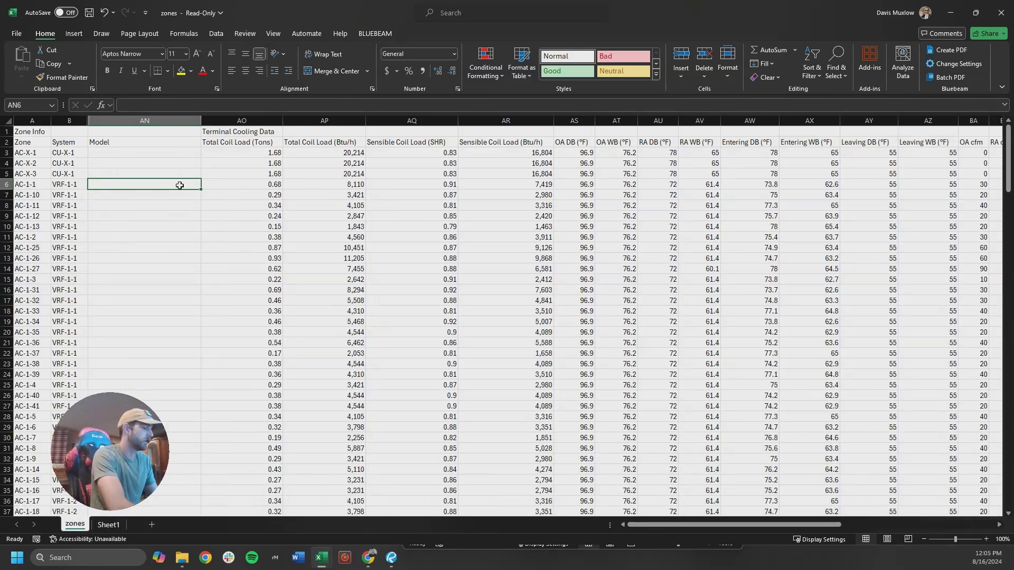
type("=INDEX")
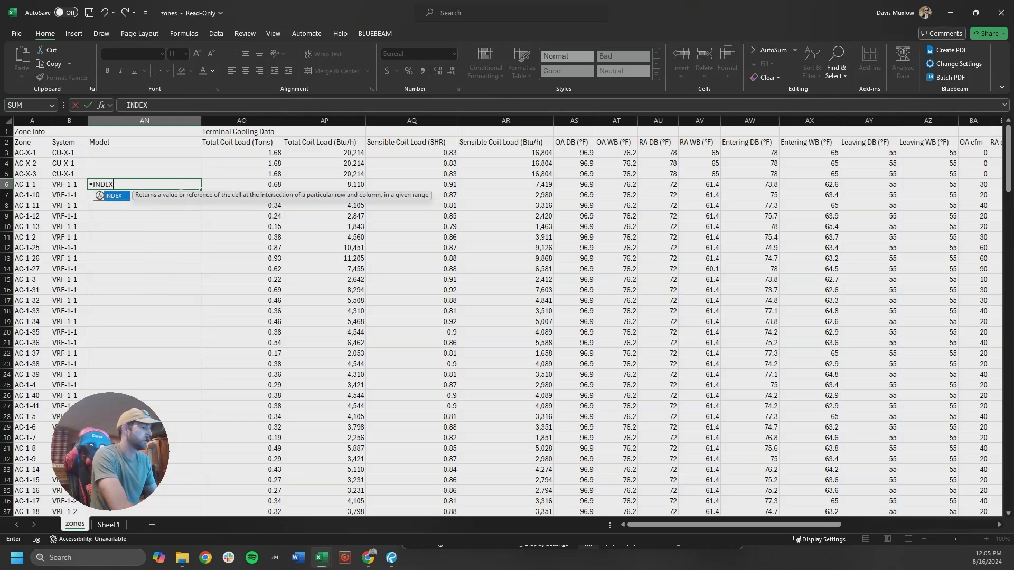
type("(")
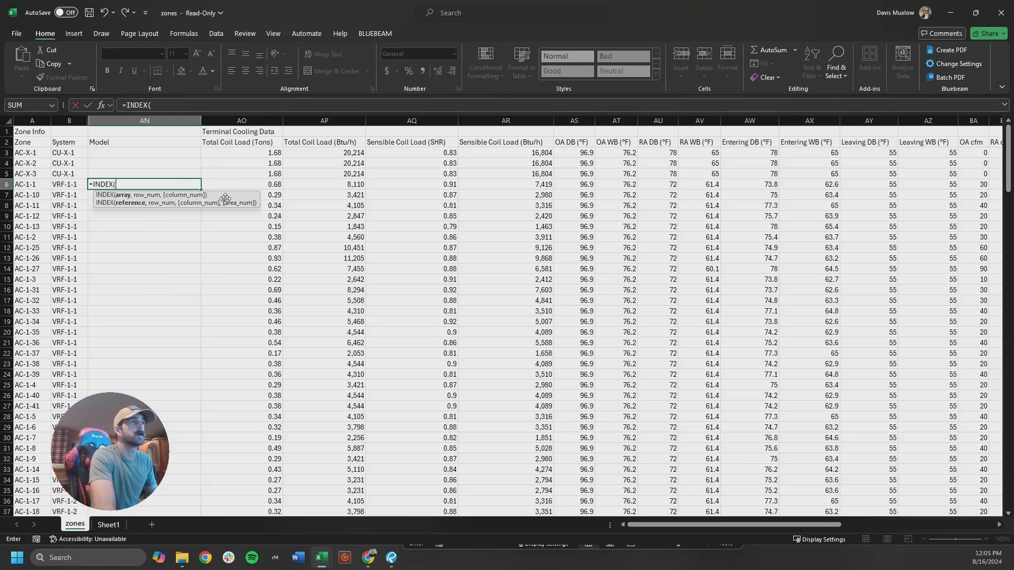
left_click(108, 524)
left_click_drag(98, 173, 86, 259)
type(",")
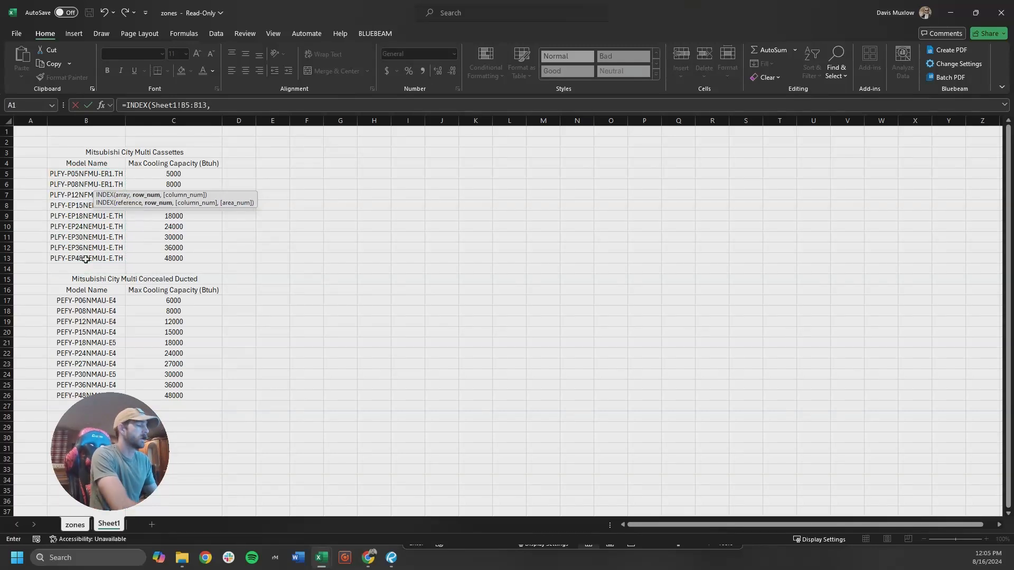
Complete the AN6 formula with an XMATCH of zones!AP6 in Sheet1!C5:C13, using match mode 1 for exact or next larger
type("XMATCH")
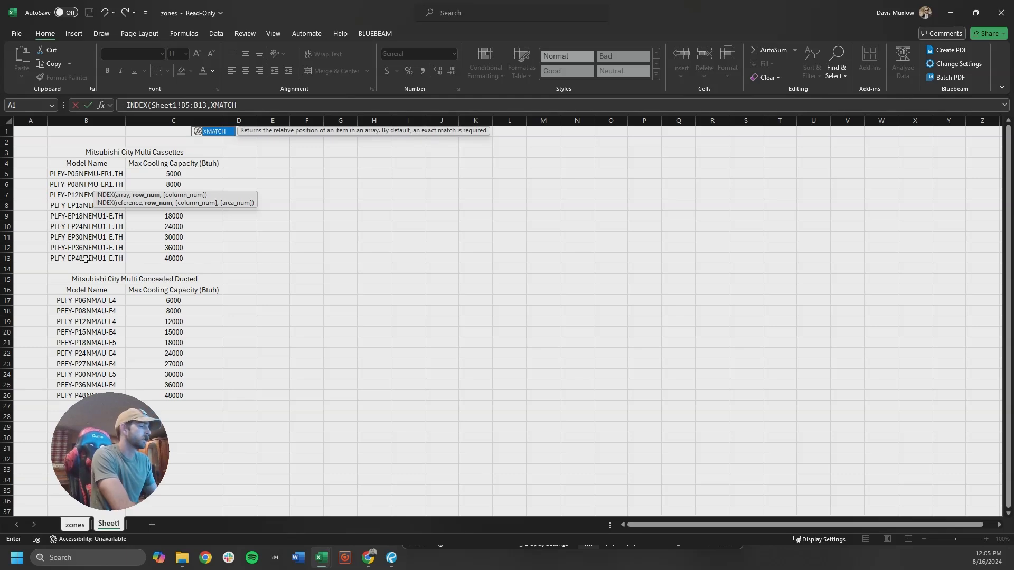
type("(")
left_click(75, 525)
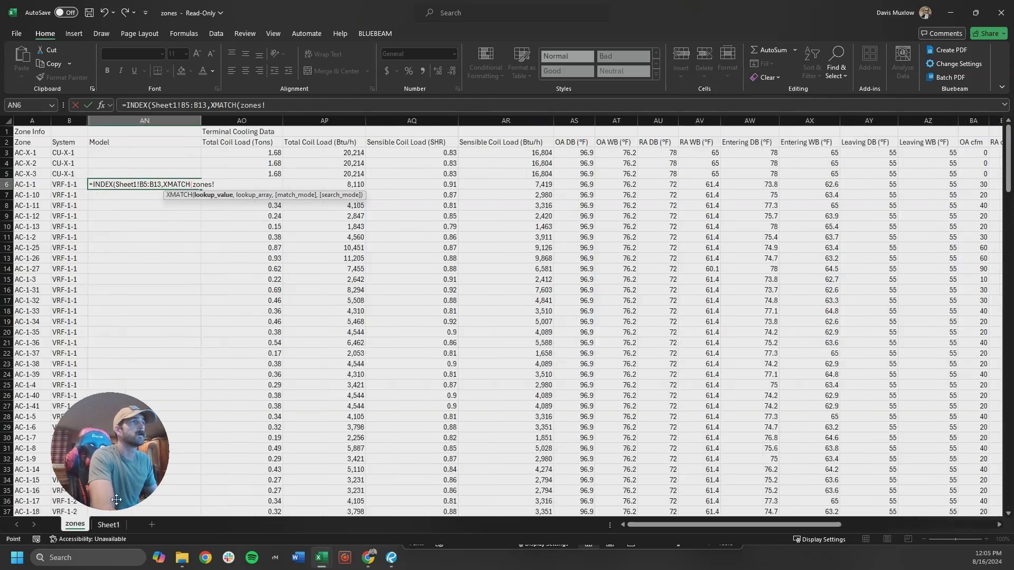
left_click(351, 185)
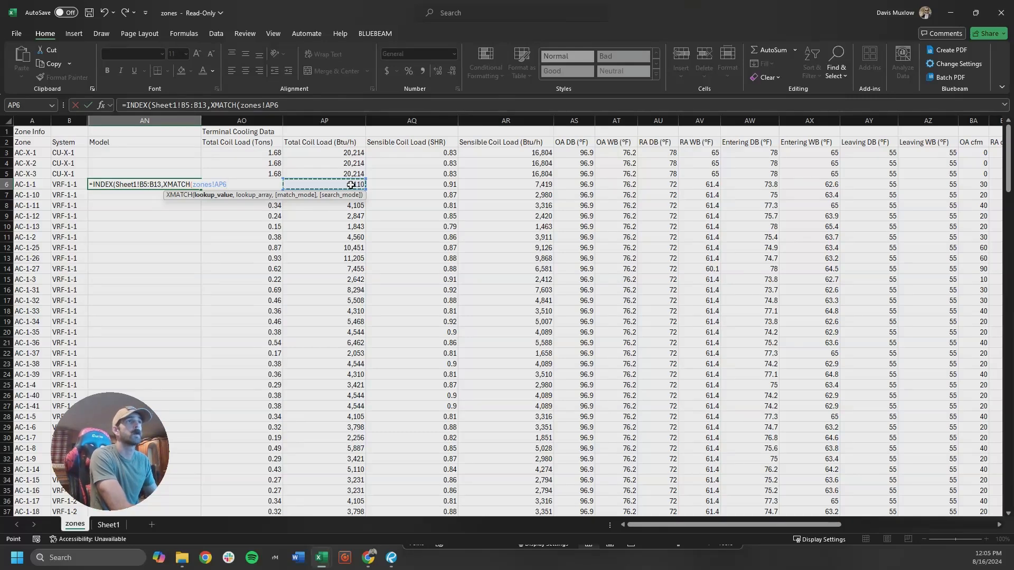
type(",")
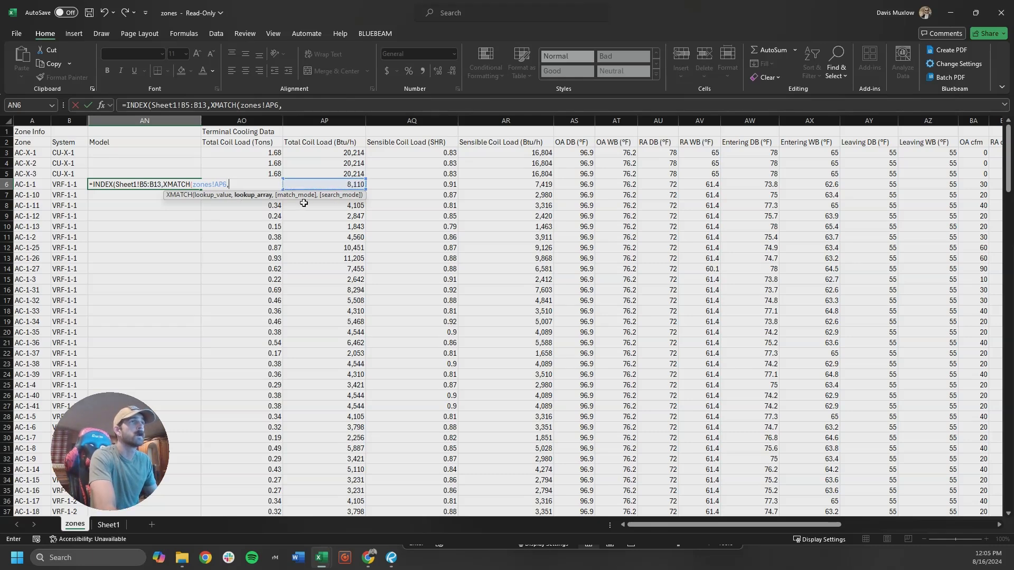
left_click(109, 524)
left_click_drag(173, 174, 170, 259)
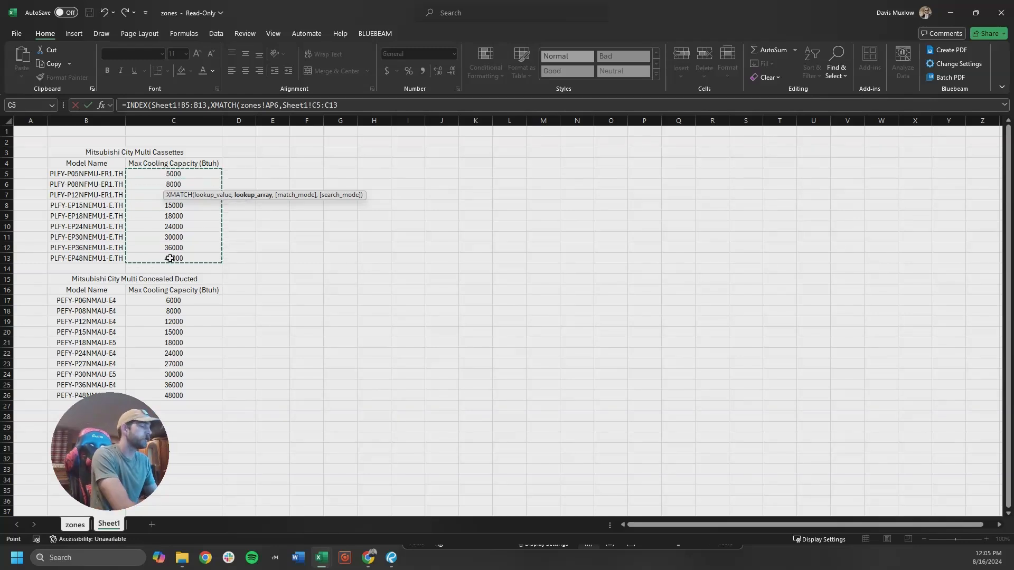
type(",1")
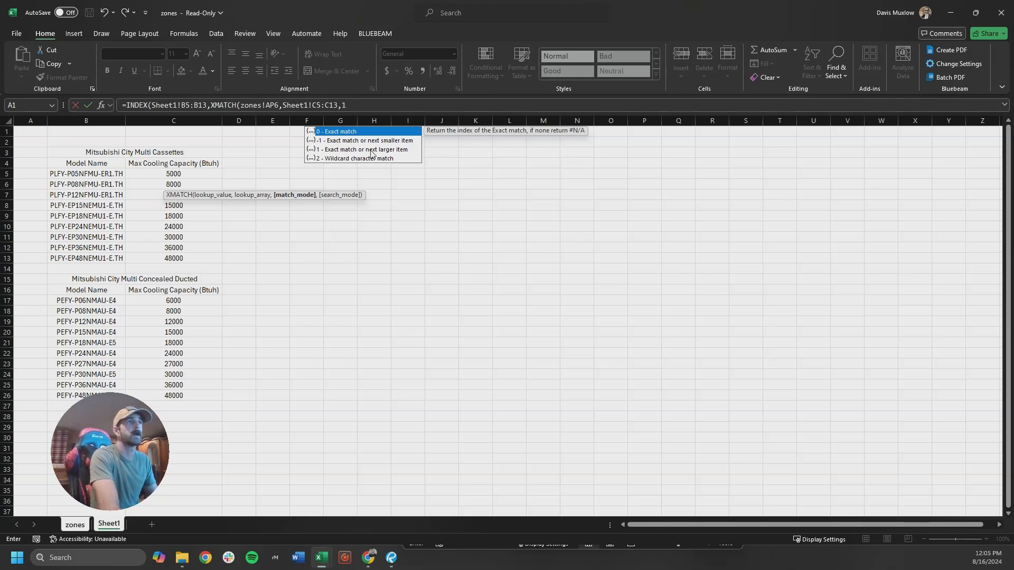
left_click(357, 104)
key("Return")
Check the model returned for AC-1-1 against its total coil load and the matching cassette capacity on Sheet1
left_click(167, 184)
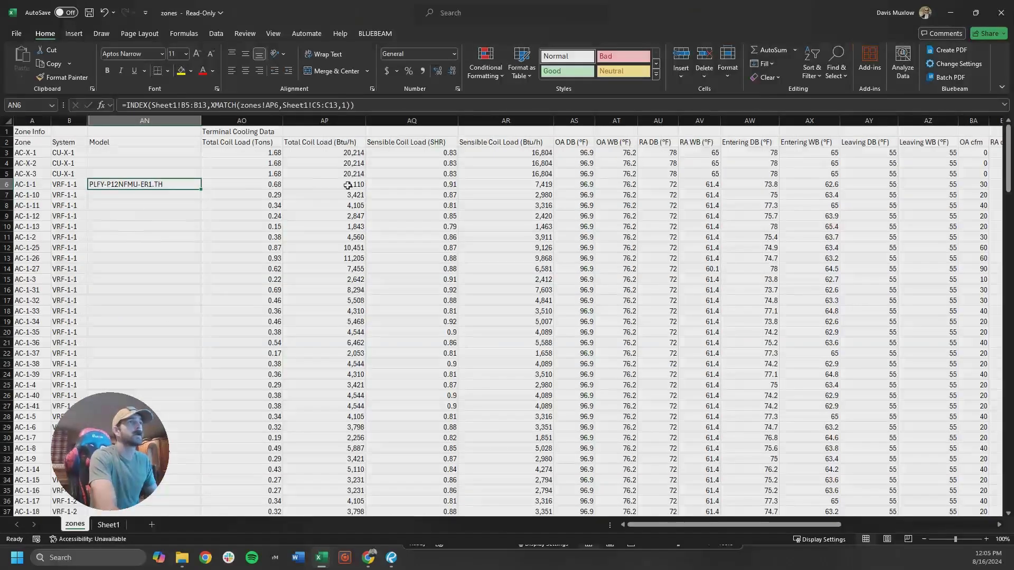
left_click(346, 184)
left_click(109, 525)
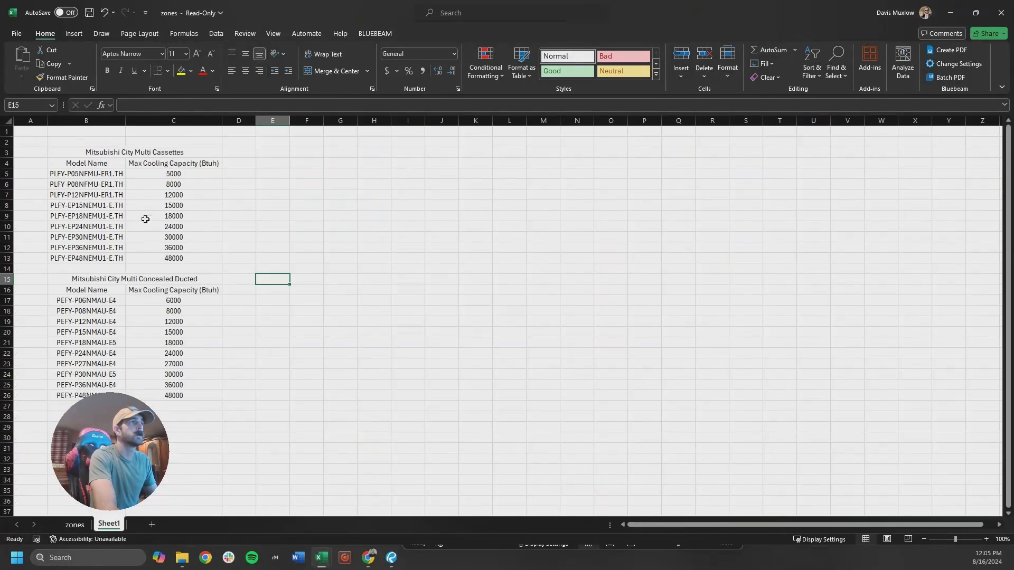
left_click_drag(103, 198, 137, 195)
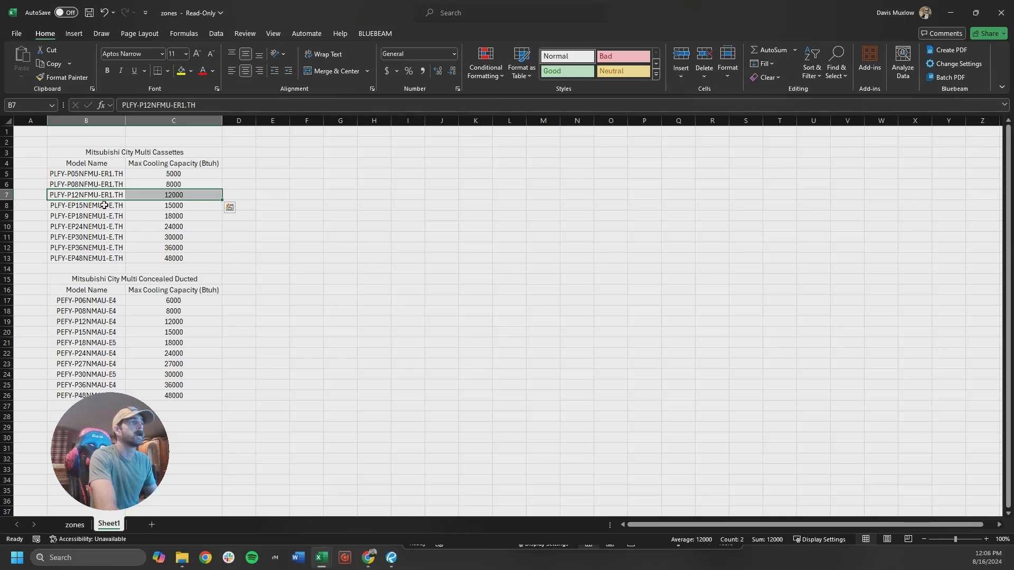
key("ctrl+z")
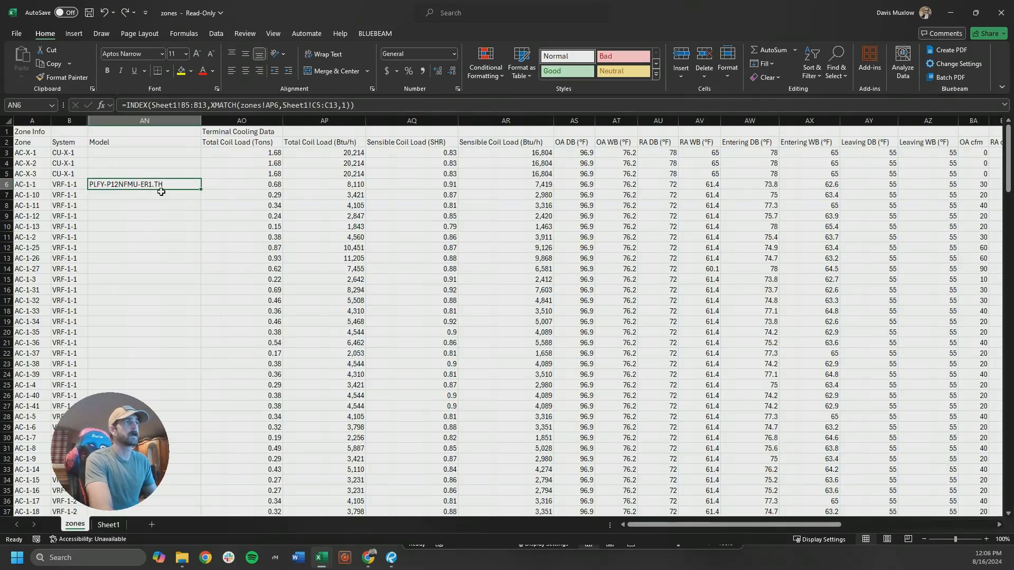
Make the INDEX array in the AN6 formula absolute as Sheet1!$B$5:$B$13
left_click(191, 106)
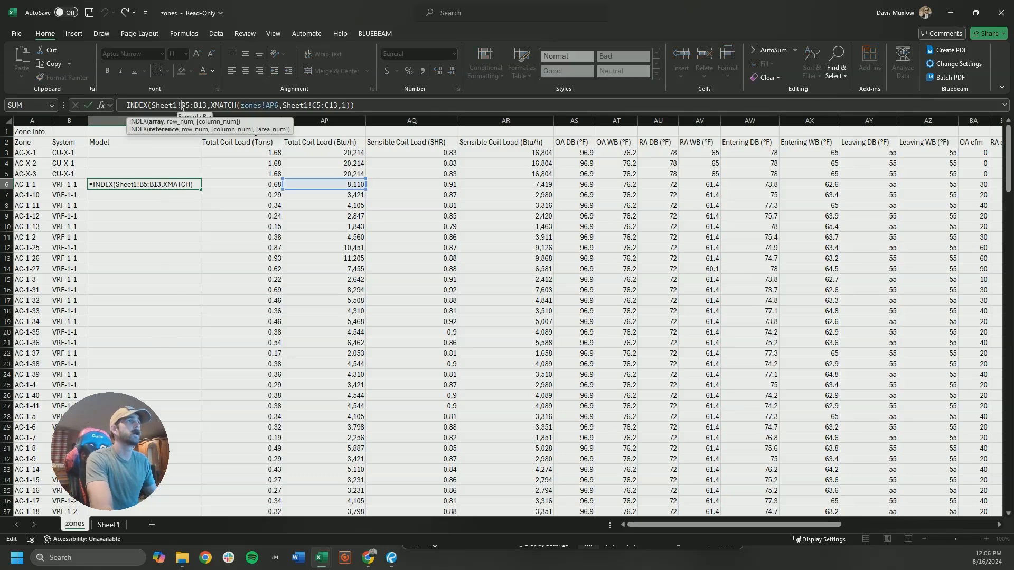
type("$")
left_click(190, 106)
type("$")
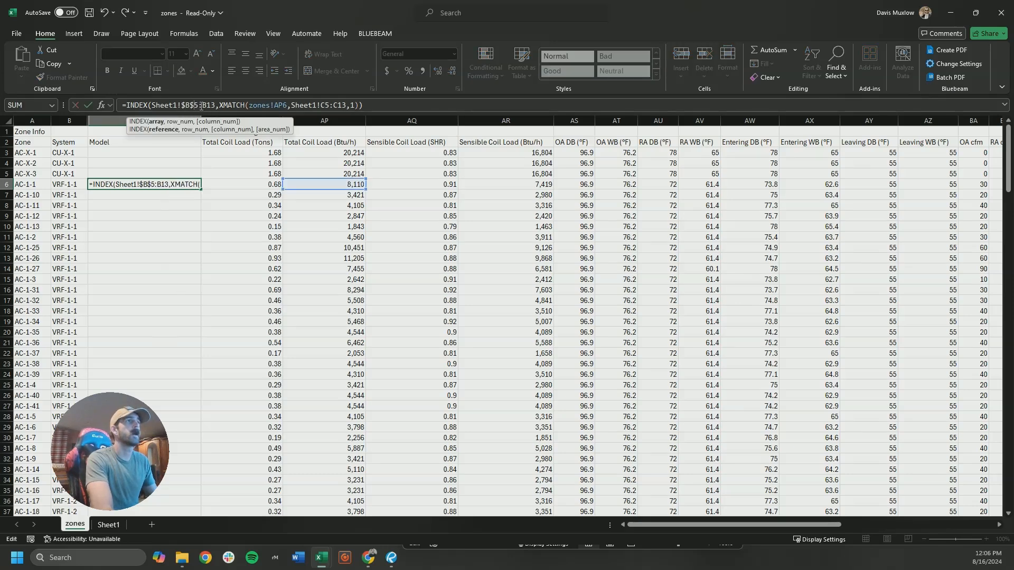
left_click(204, 106)
type("$")
left_click(213, 105)
type("$B$")
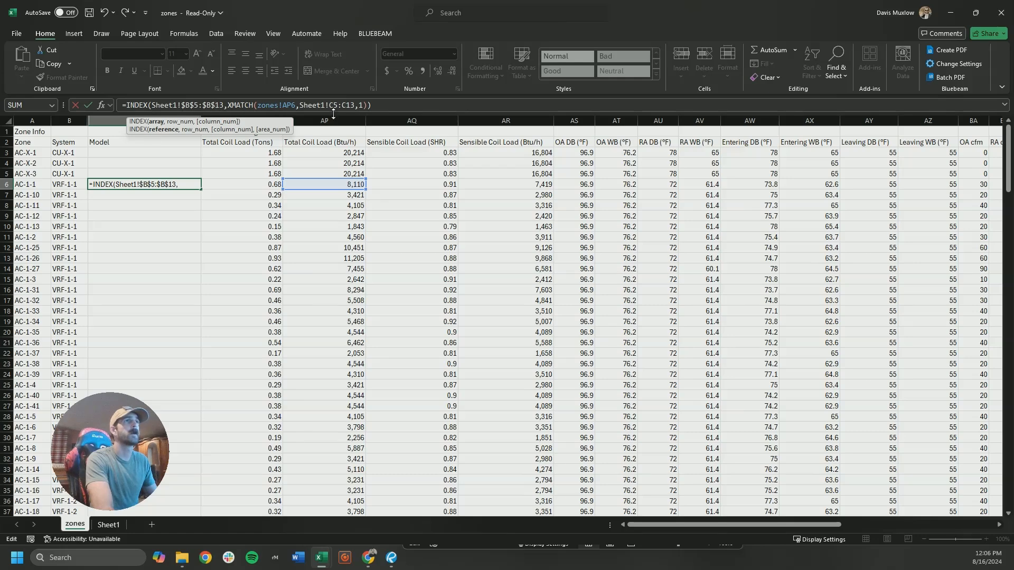
Make the XMATCH lookup array in the AN6 formula absolute as Sheet1!$C$5:$C$13
left_click(330, 105)
type("$")
left_click(340, 105)
type("$C$")
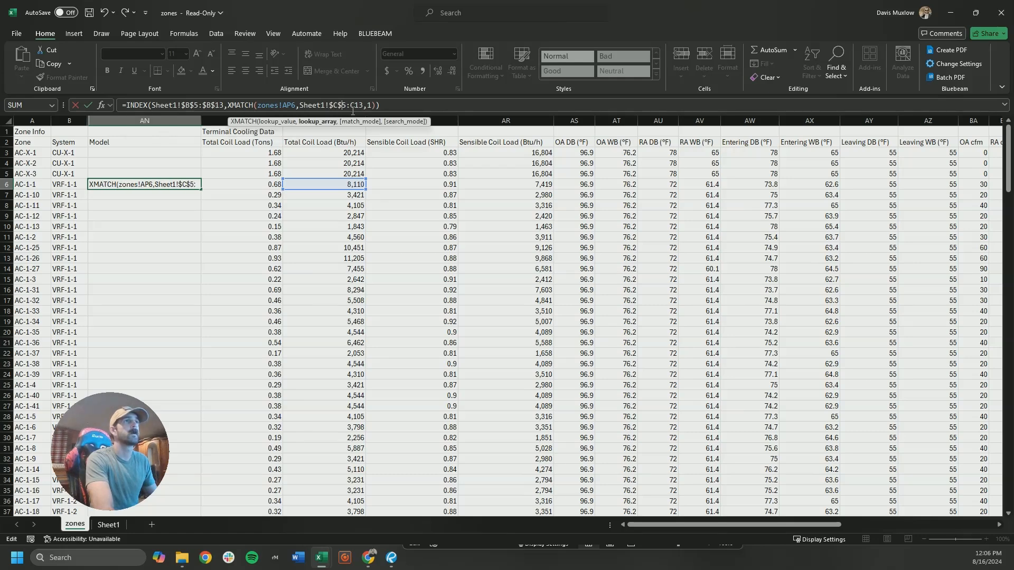
left_click(353, 105)
type("$")
left_click(361, 105)
type("$C$")
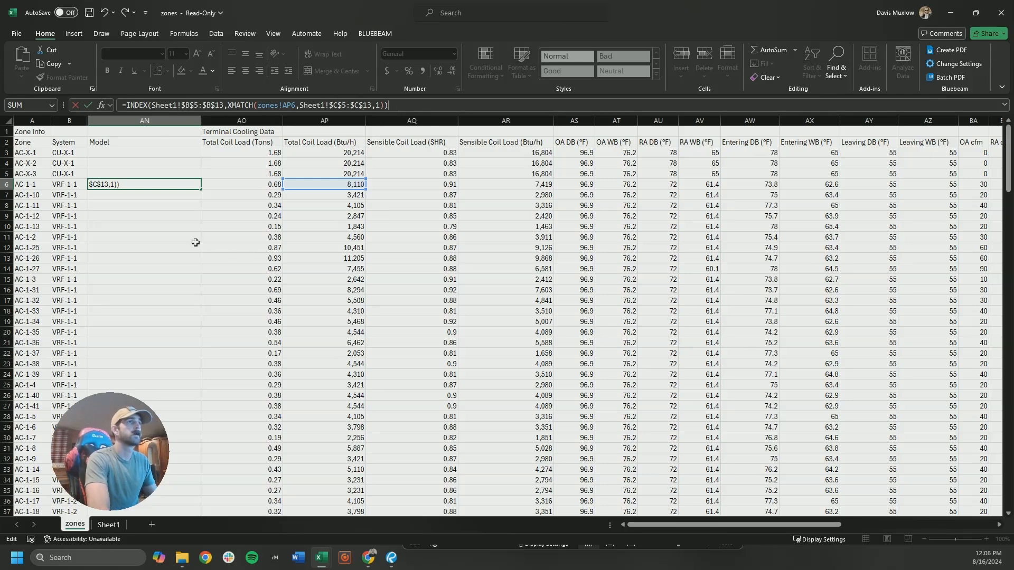
key("Return")
Fill the AN6 model formula down the Model column to the last zone row
left_click(195, 188)
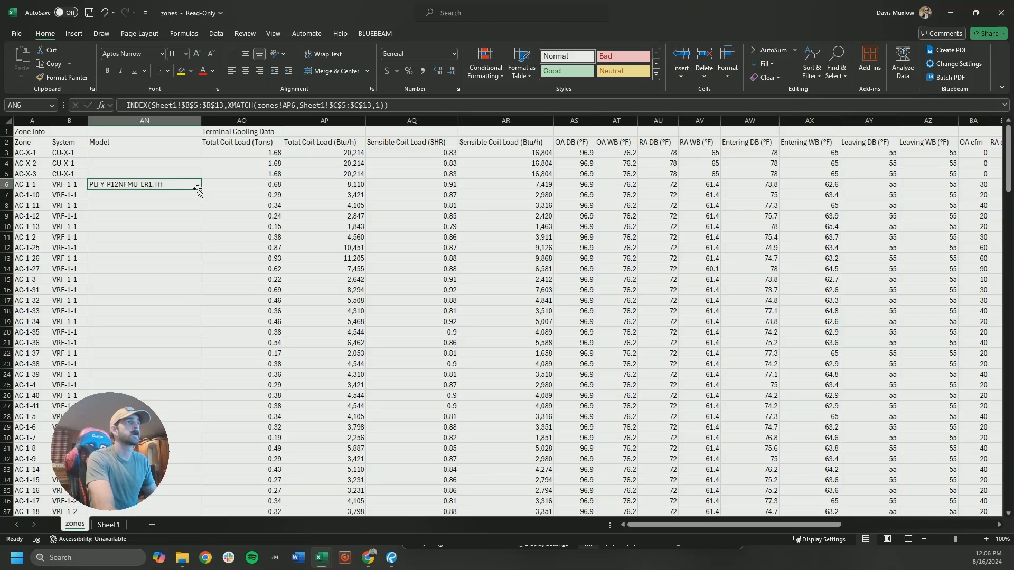
double_click(202, 191)
Review the models assigned to every zone down the Model column, including the FC zones at the end of the list
scroll(156, 196, "down", 6)
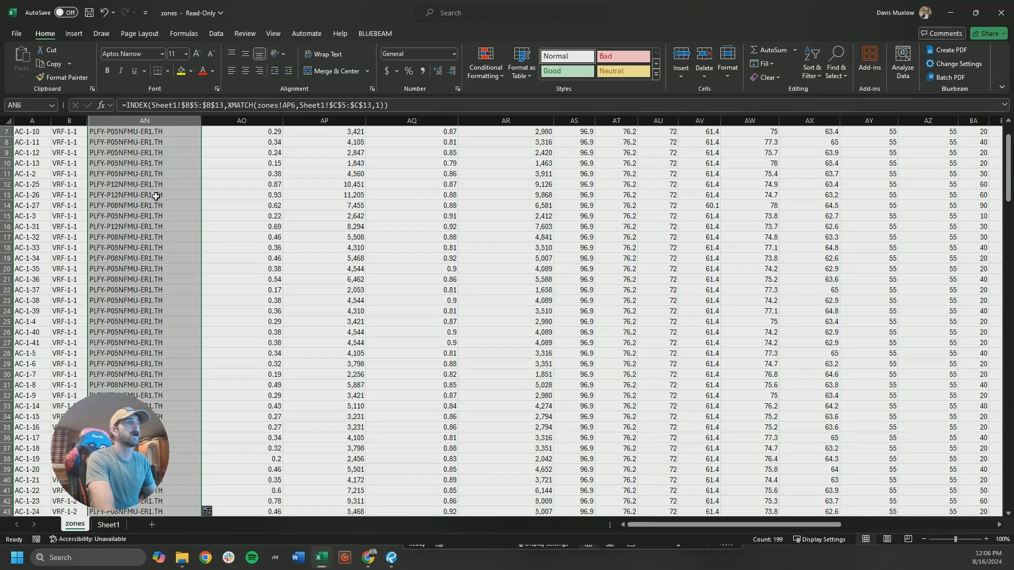
scroll(157, 196, "down", 6)
scroll(131, 239, "down", 5)
scroll(142, 253, "down", 1)
left_click(226, 256)
scroll(151, 244, "down", 5)
scroll(151, 243, "down", 15)
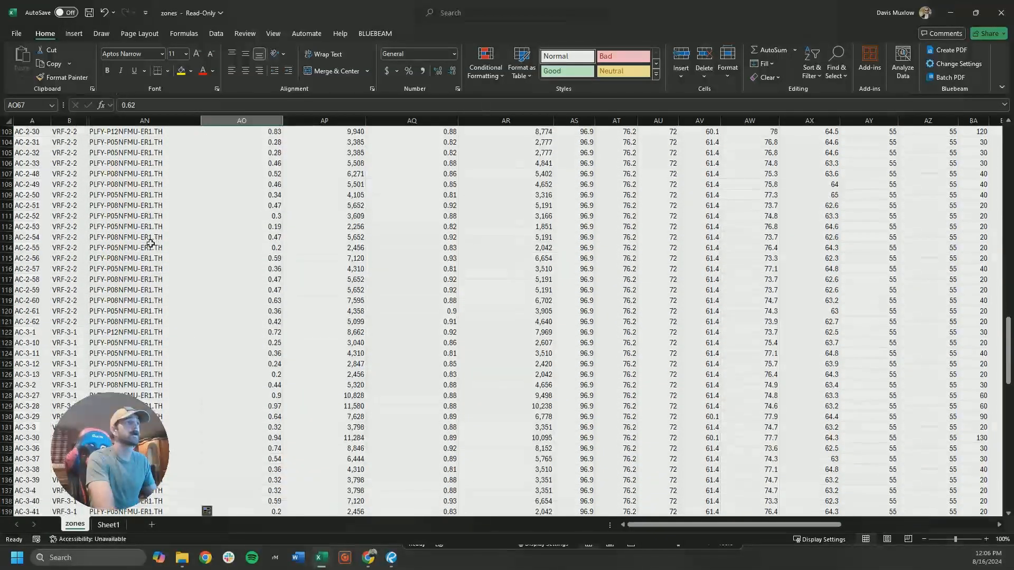
scroll(150, 244, "down", 17)
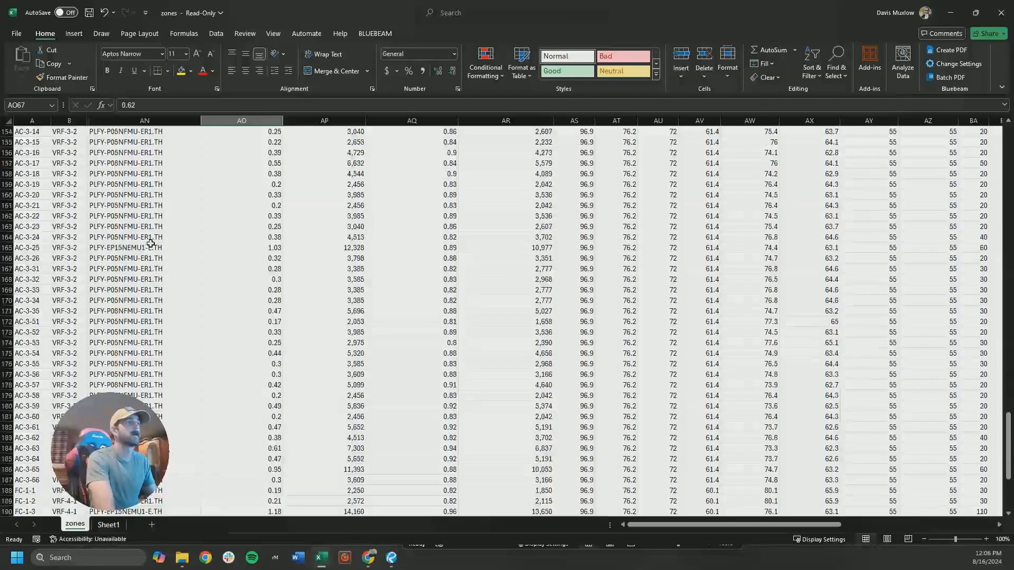
scroll(150, 243, "down", 6)
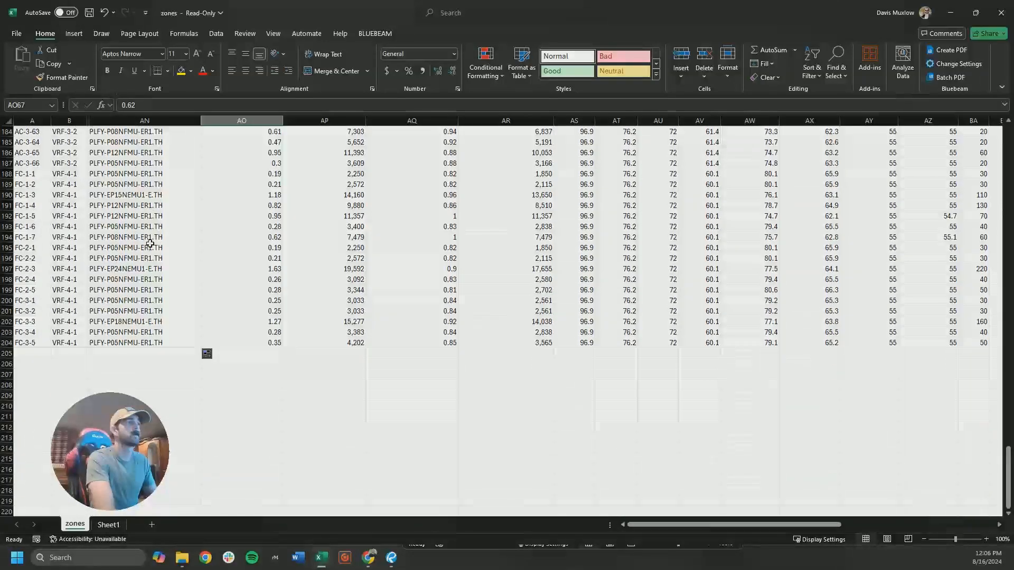
scroll(150, 243, "up", 1)
left_click(113, 197)
scroll(130, 226, "up", 4)
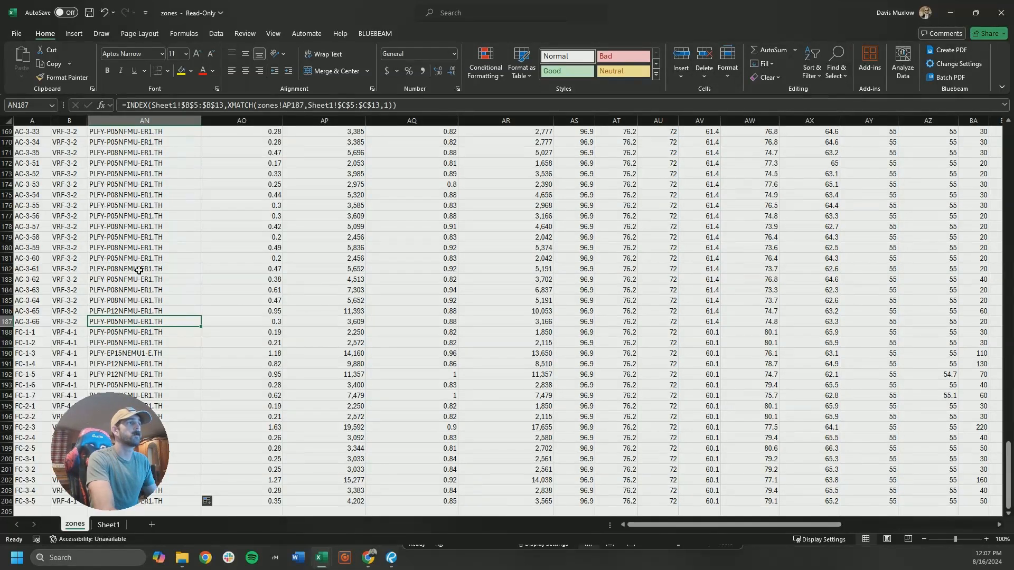
scroll(138, 271, "up", 20)
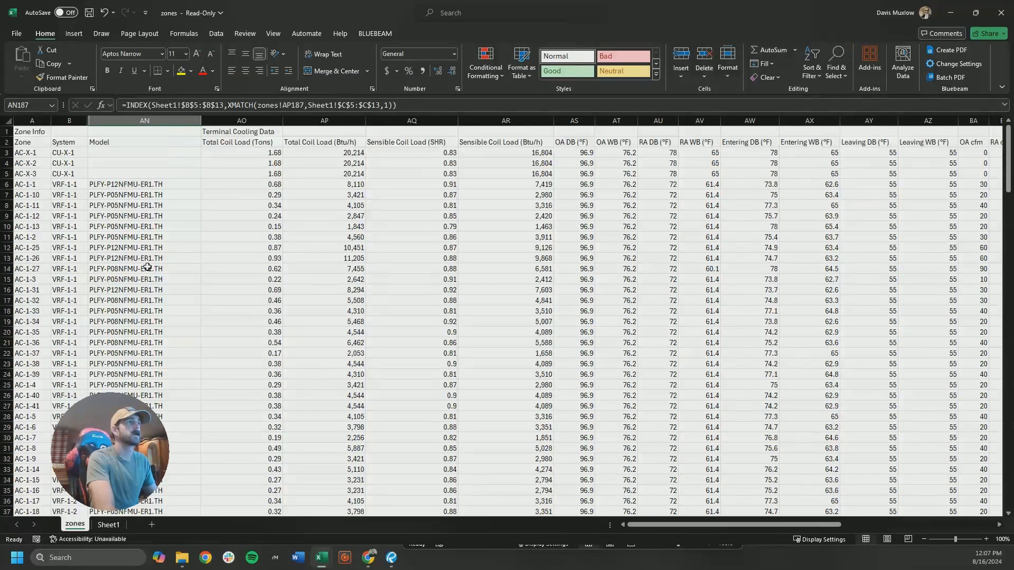
Auto-fit all column widths on the zones sheet and center all cell contents horizontally
key("ctrl+shift+Up")
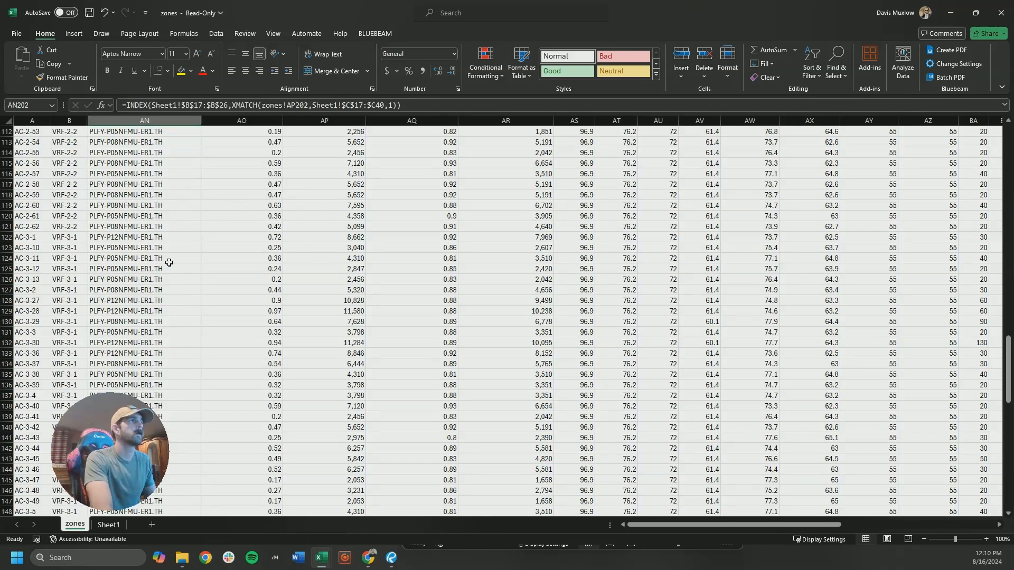
scroll(169, 262, "down", 5)
scroll(169, 263, "up", 20)
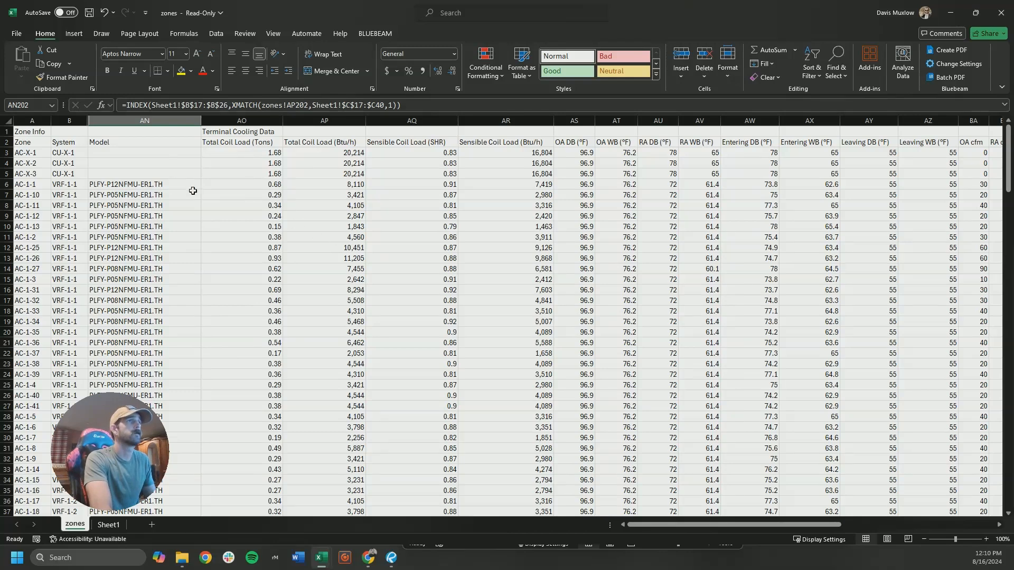
left_click(9, 120)
left_click_drag(49, 122, 49, 122)
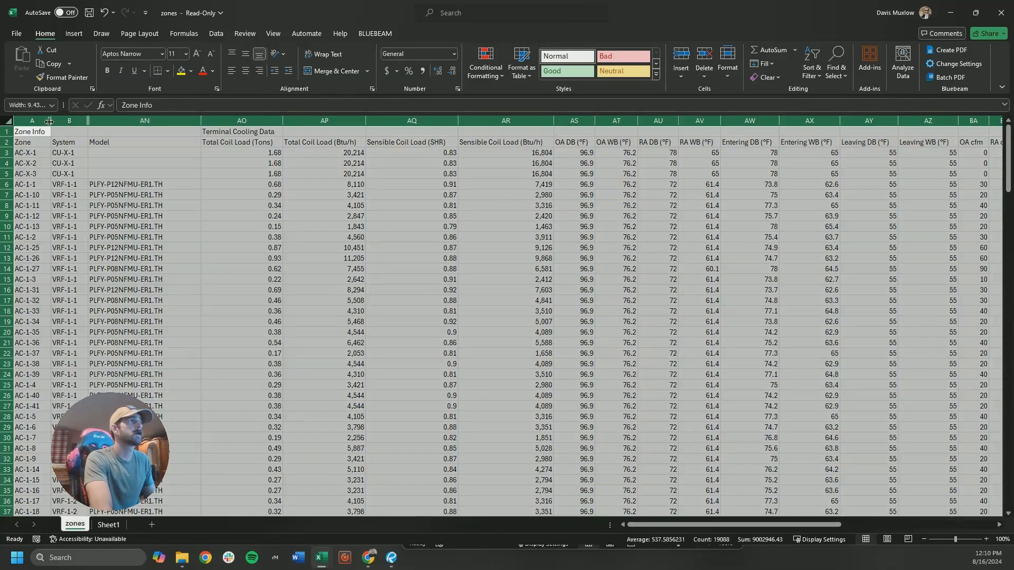
double_click(49, 121)
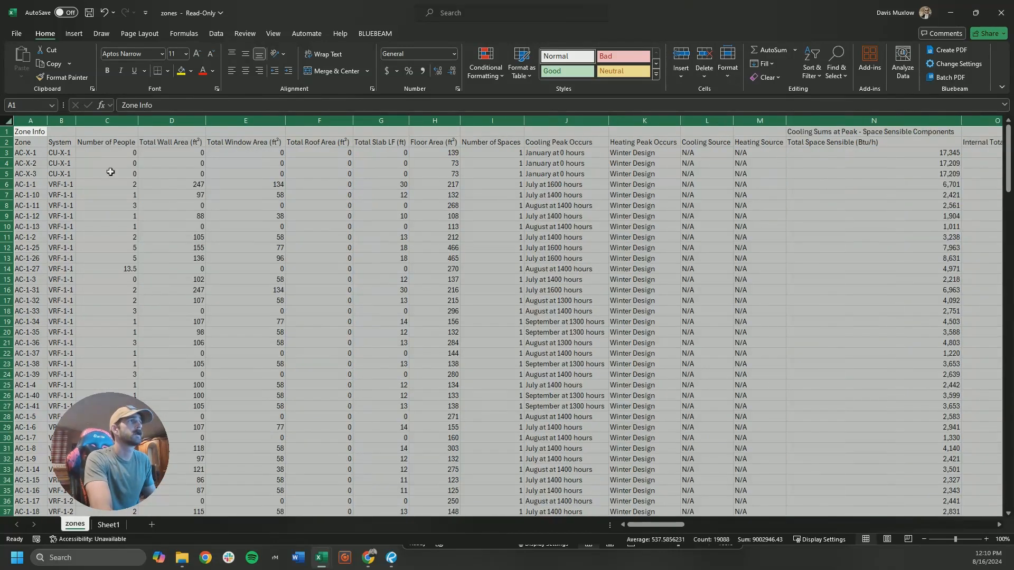
left_click(246, 70)
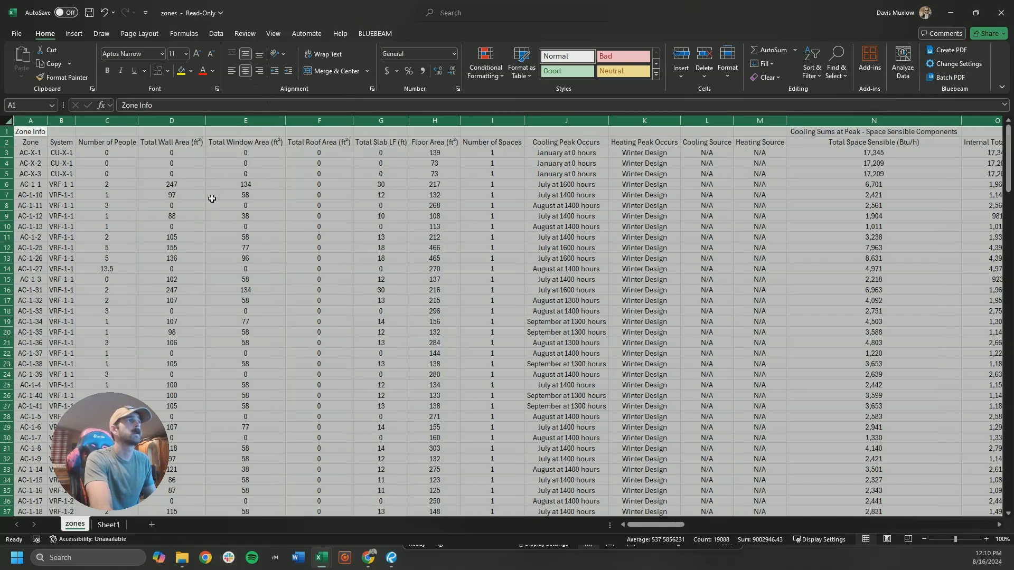
Apply borders to the cells of the zones sheet and set the height of its two header rows to 40
left_click(211, 198)
left_click(38, 132)
scroll(222, 208, "down", 2)
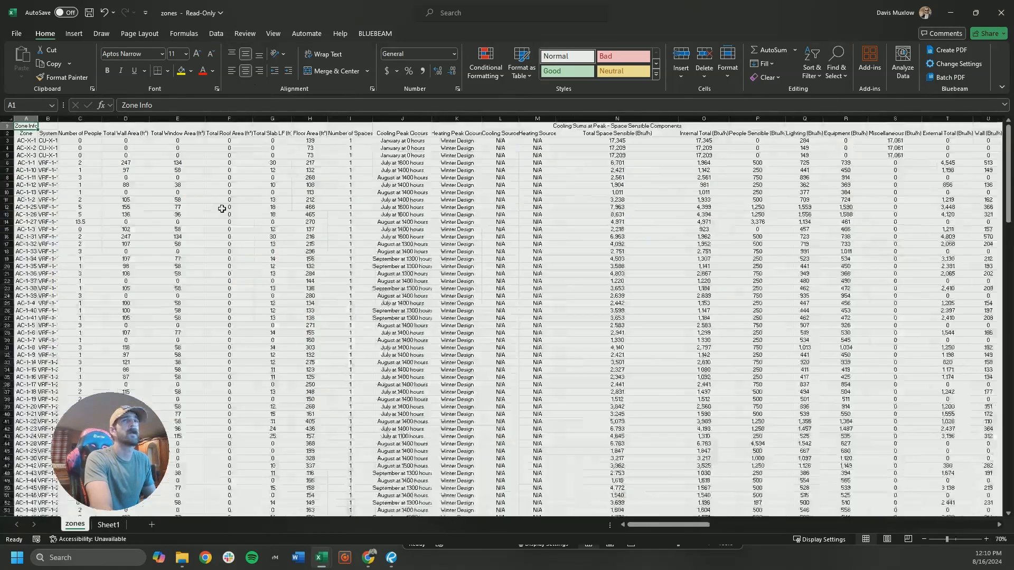
scroll(222, 208, "down", 1)
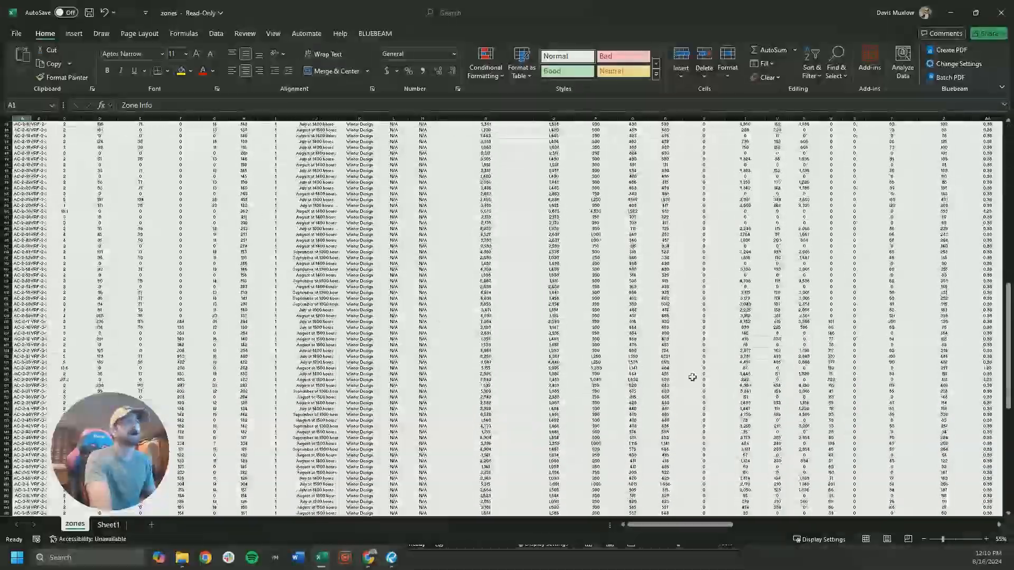
key("ctrl+a")
right_click(7, 130)
left_click(50, 294)
type("40")
key("Return")
left_click(49, 295)
type("40")
key("Return")
Merge and center the Zone Info and the two Cooling Sums at Peak headings across their column groups in row 1
left_click_drag(22, 129, 840, 131)
left_click(338, 71)
scroll(362, 134, "right", 3)
left_click(328, 73)
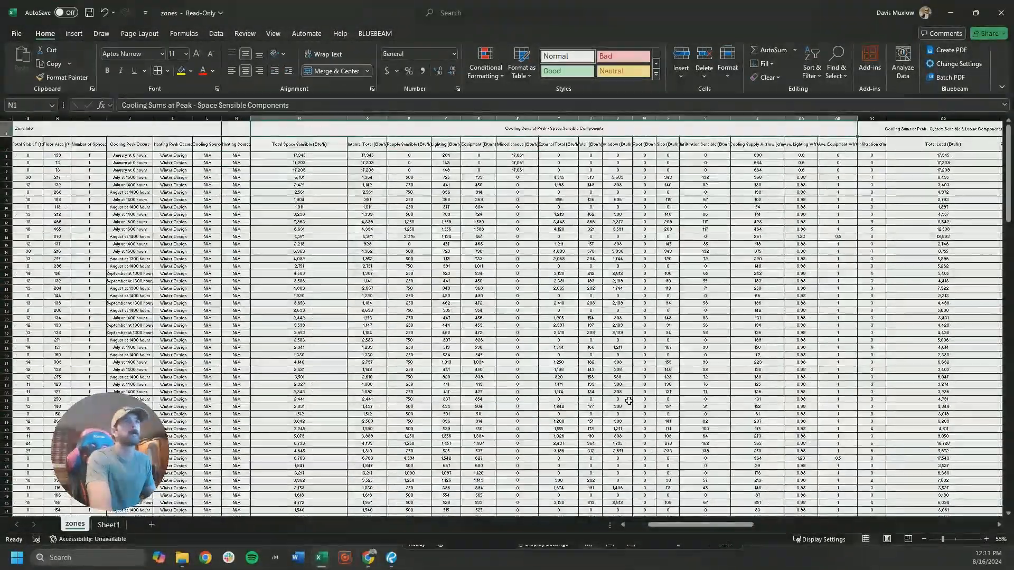
left_click_drag(280, 132, 692, 131)
left_click(326, 73)
Merge and center the remaining row 1 headings over their groups, including Terminal Cooling Data, Cooling Checksums, Heating Sums at Peak and Terminal Heating Data
scroll(211, 132, "right", 5)
left_click(107, 133)
left_click(127, 131)
left_click(352, 71)
left_click_drag(95, 131, 737, 131)
left_click(351, 72)
left_click_drag(366, 131, 740, 131)
left_click(351, 72)
left_click_drag(412, 131, 917, 129)
left_click(351, 72)
left_click(351, 72)
left_click_drag(679, 130, 721, 130)
left_click(351, 73)
Hide all columns between System and Model, C through AM
left_click_drag(56, 118, 431, 120)
left_click_drag(95, 118, 663, 117)
right_click(664, 118)
left_click(692, 285)
left_click(133, 192)
left_click_drag(103, 119, 516, 118)
right_click(516, 118)
left_click(544, 285)
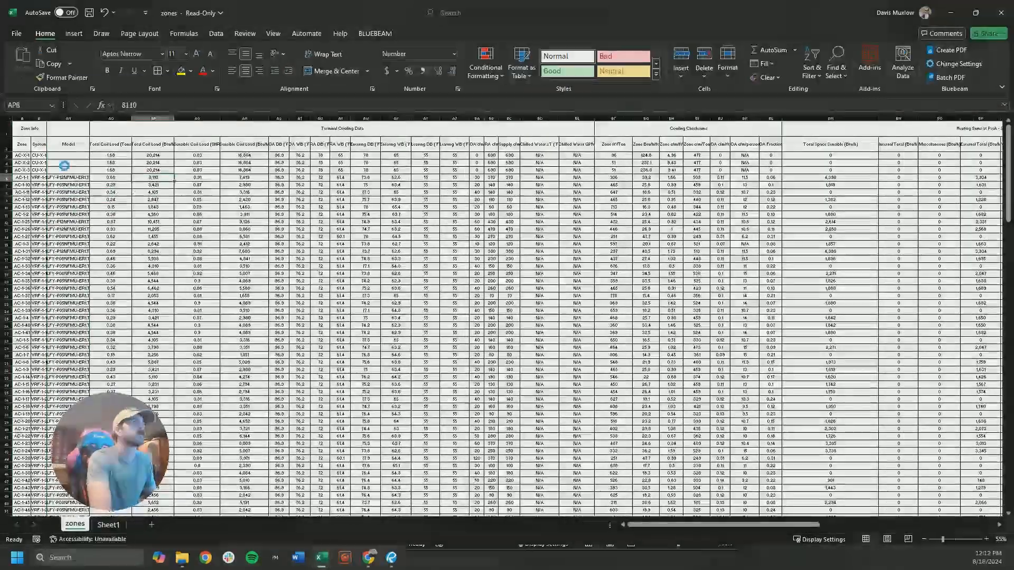
Hide the chilled water, Cooling Checksums, Heating Sums at Peak and trailing heating columns, leaving Terminal Cooling Data and Terminal Heating Data
left_click(343, 129)
left_click(7, 118)
left_click(153, 169)
right_click(752, 119)
left_click_drag(604, 118, 999, 118)
left_click(781, 285)
right_click(581, 118)
left_click(610, 285)
left_click_drag(864, 118, 897, 118)
left_click_drag(790, 118, 827, 118)
left_click_drag(421, 118, 456, 118)
right_click(456, 118)
left_click(485, 286)
left_click(842, 170)
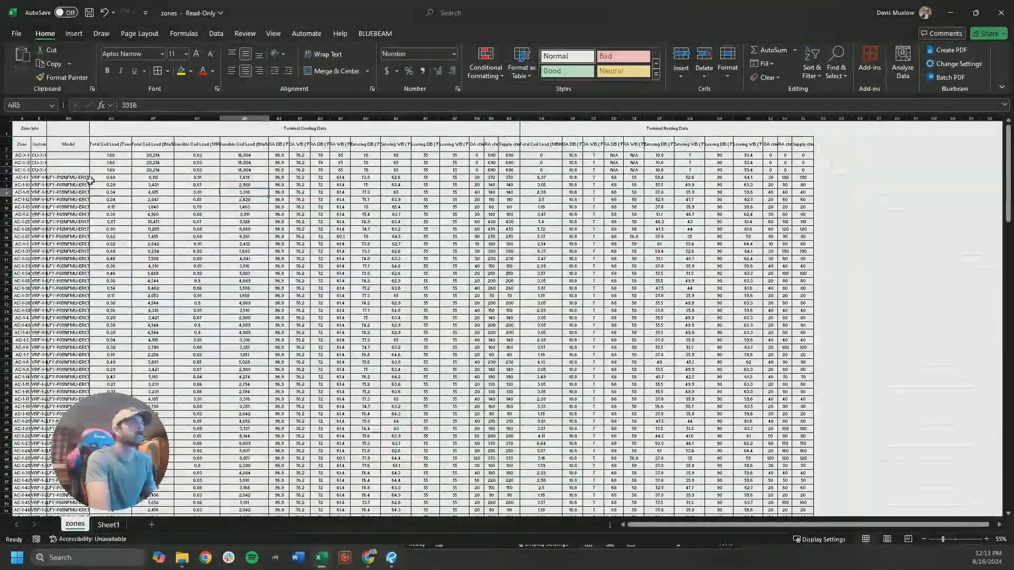
Review the Terminal Cooling Data and Terminal Heating Data columns and the model formula in AN6
scroll(245, 188, "up", 2)
left_click(346, 224)
left_click(229, 213)
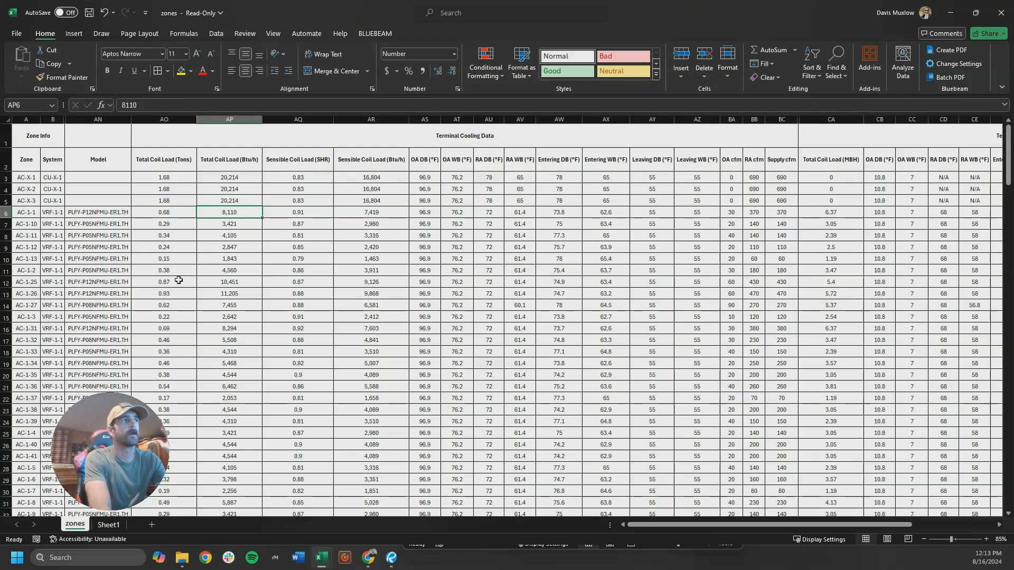
scroll(571, 256, "right", 4)
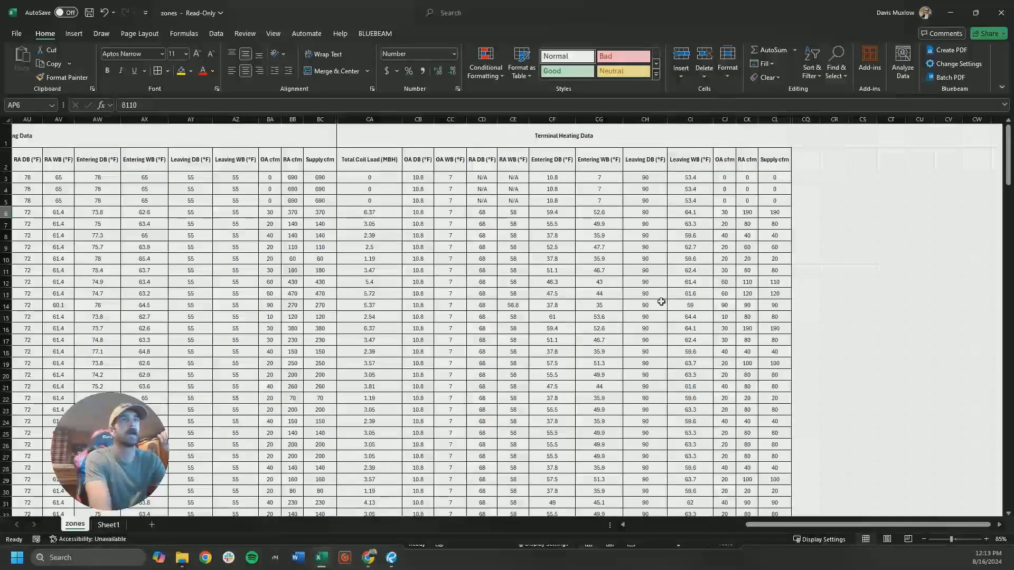
scroll(615, 295, "left", 6)
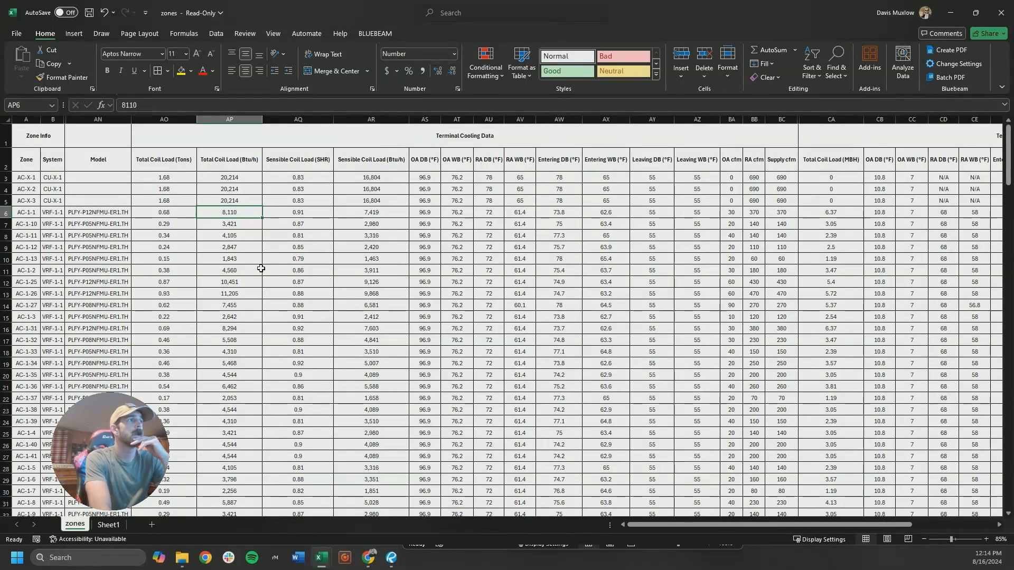
left_click(89, 214)
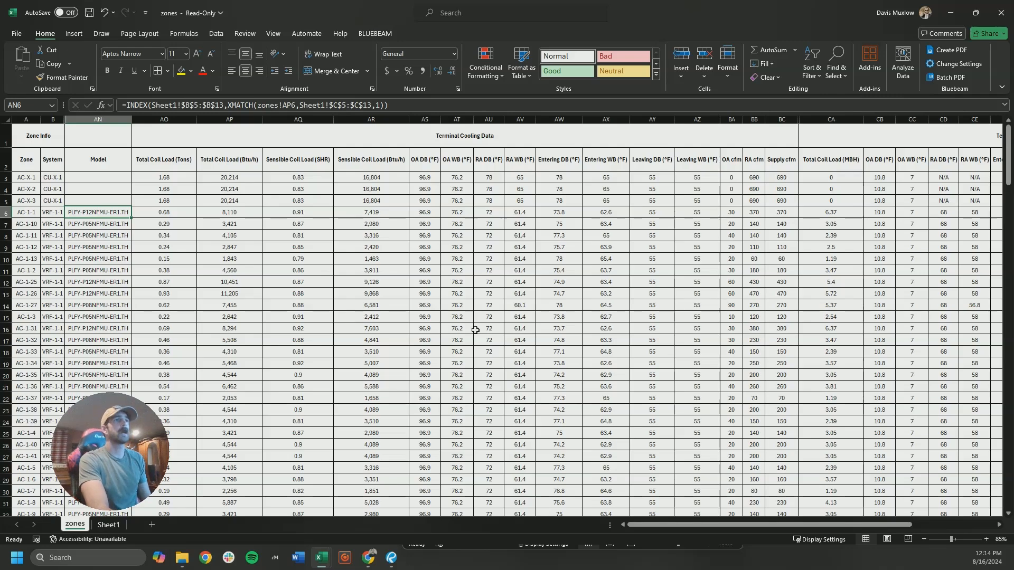
Switch to the HVAKR project, generate a Basis of Design PDF report named "Basis of Design PDF", and open the downloaded file
mouse_move(369, 557)
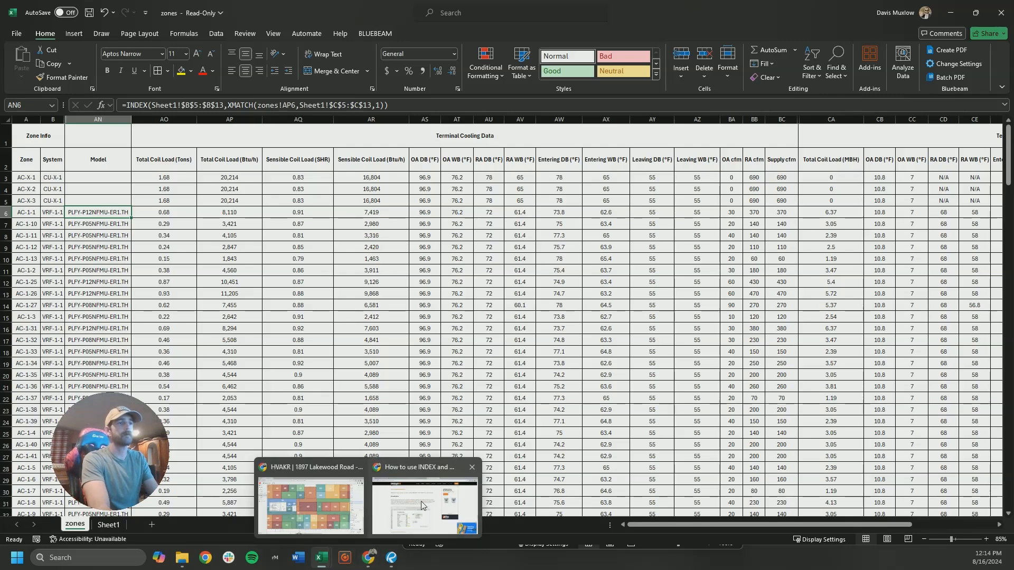
left_click(325, 506)
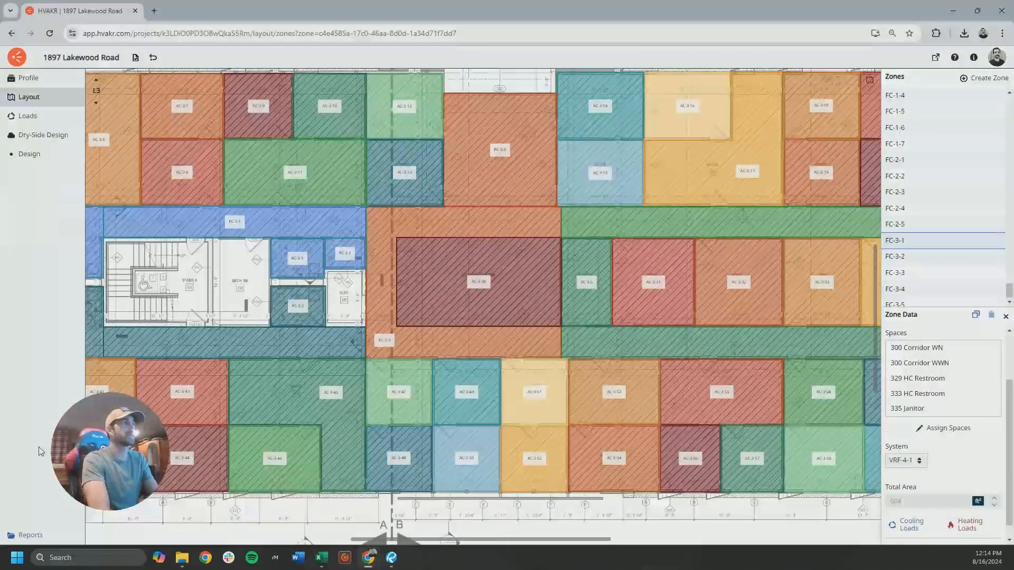
left_click(23, 536)
left_click(721, 83)
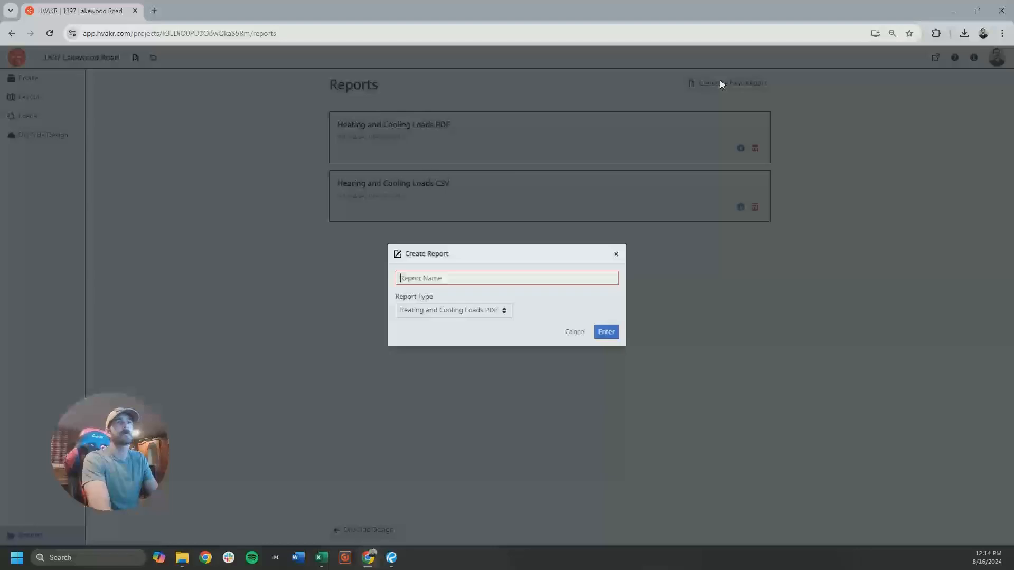
left_click(483, 311)
left_click(437, 245)
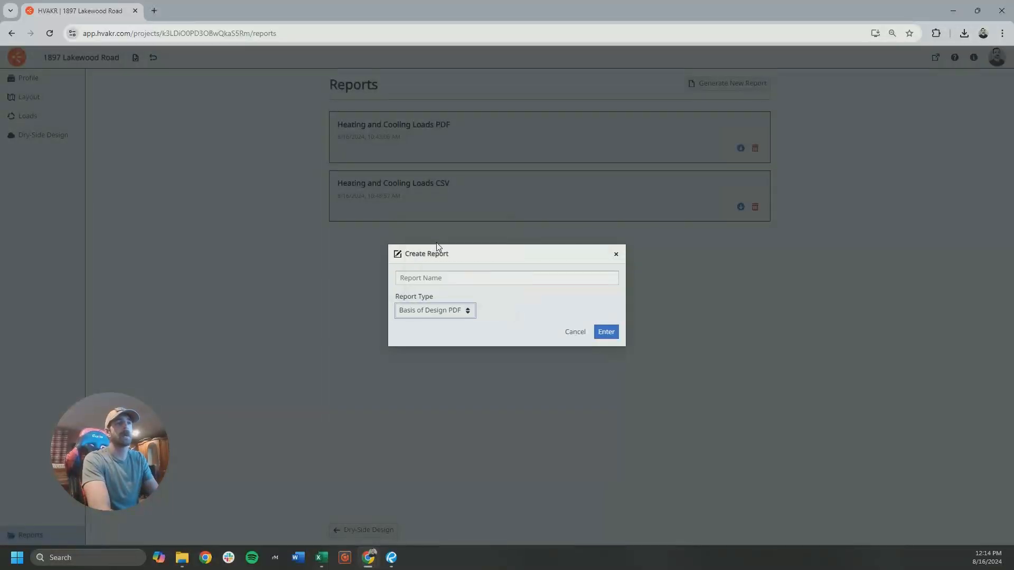
left_click(480, 277)
type("Basis of Design PDF")
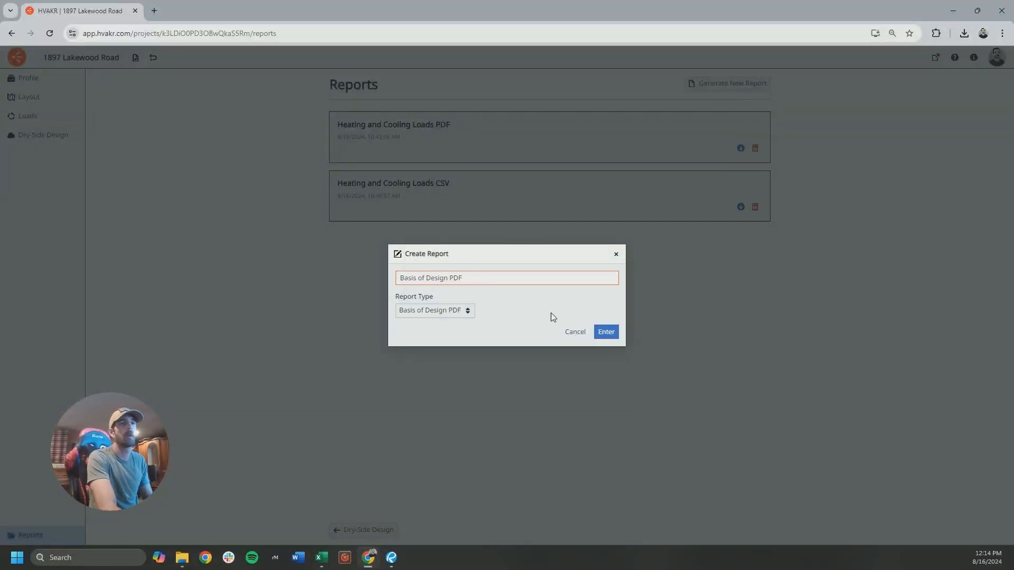
left_click(607, 332)
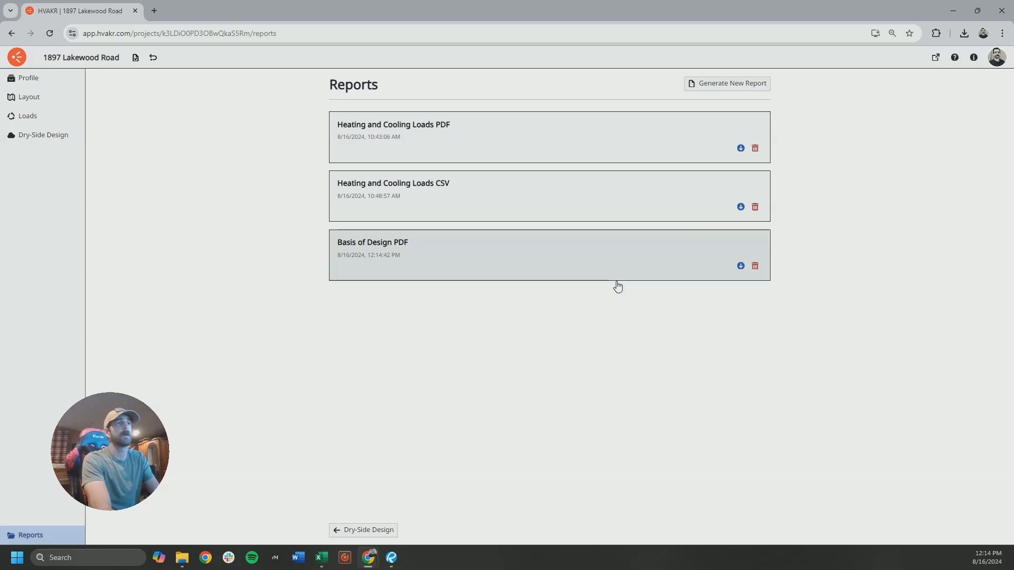
left_click(740, 266)
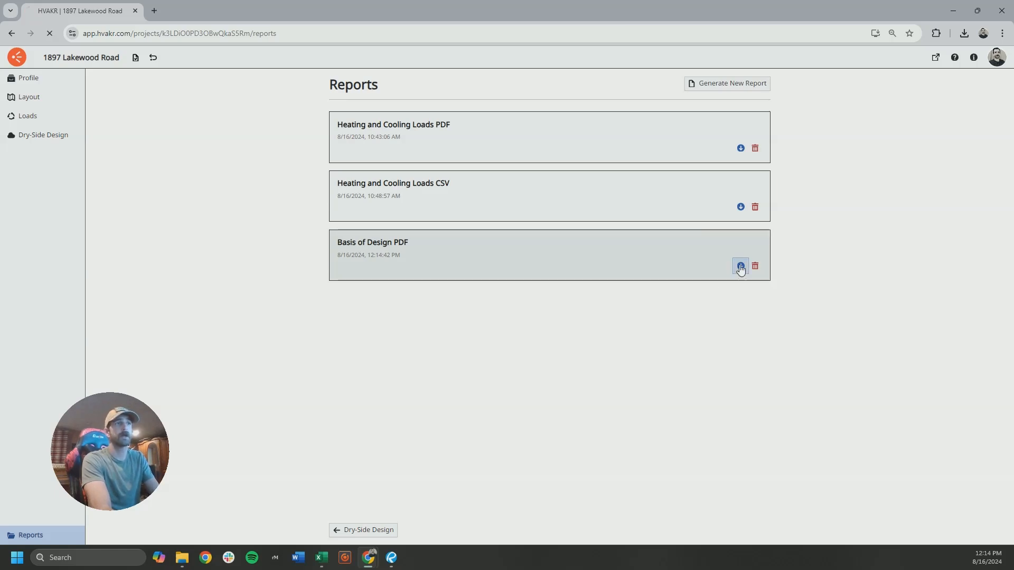
left_click(912, 69)
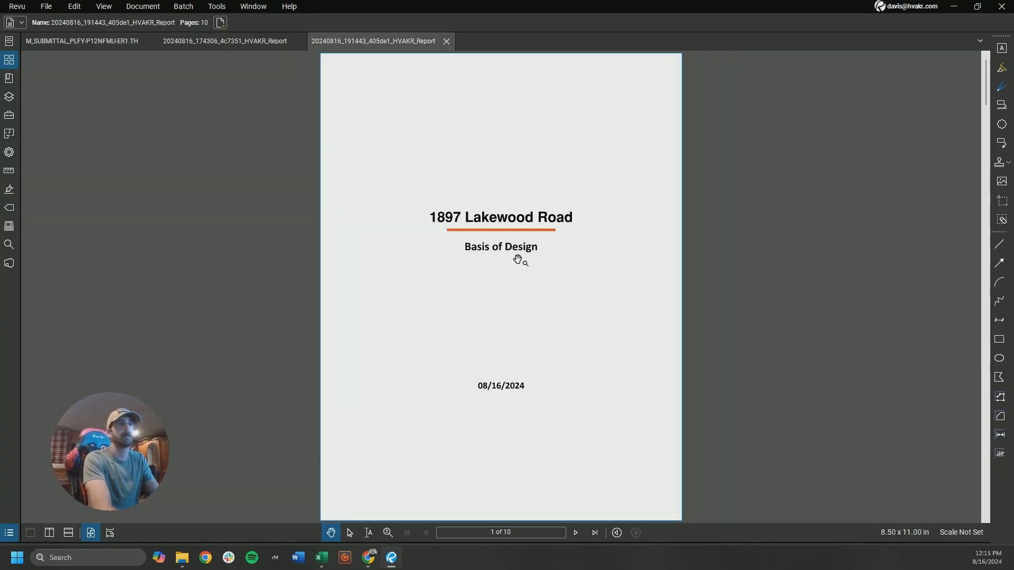
Examine the Basis of Design report's contents, project, weather, building envelope and space criteria pages through page 9
left_click(577, 533)
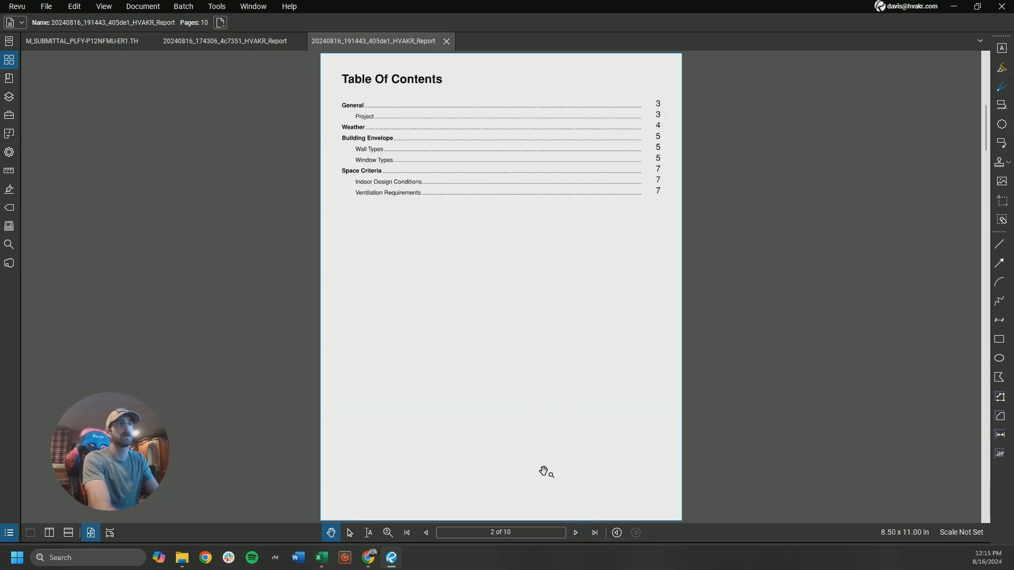
left_click(575, 532)
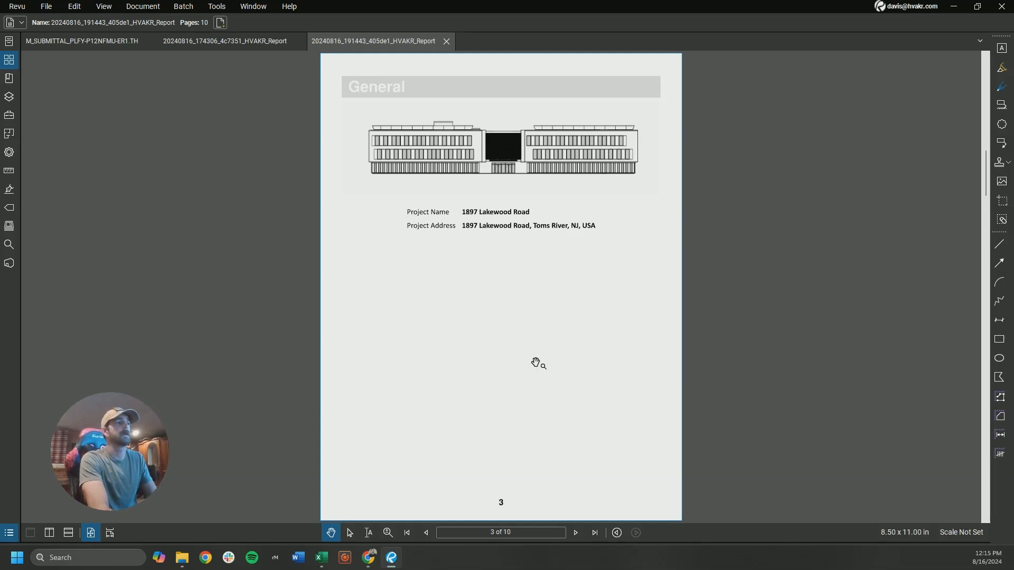
left_click(575, 533)
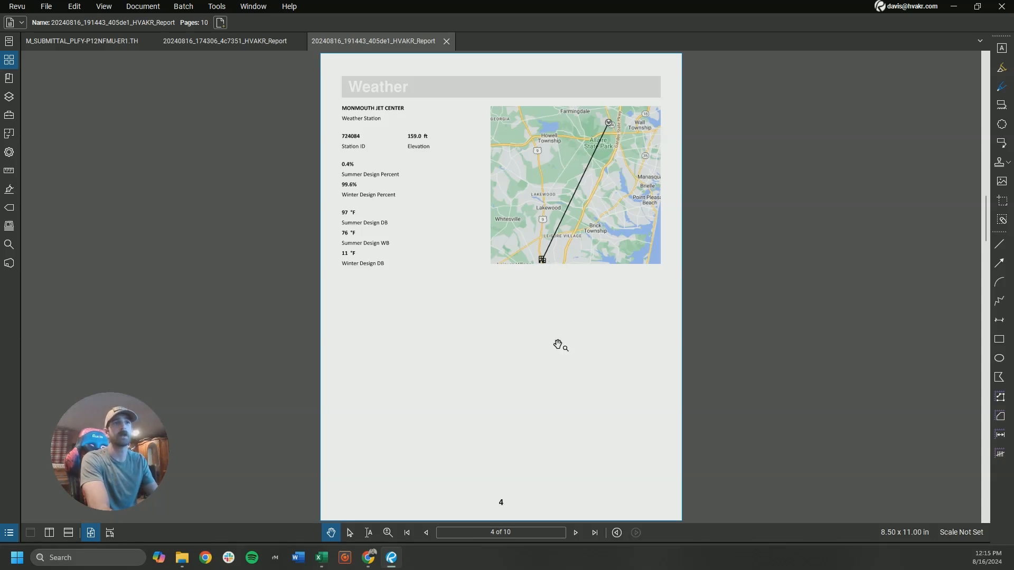
left_click(575, 532)
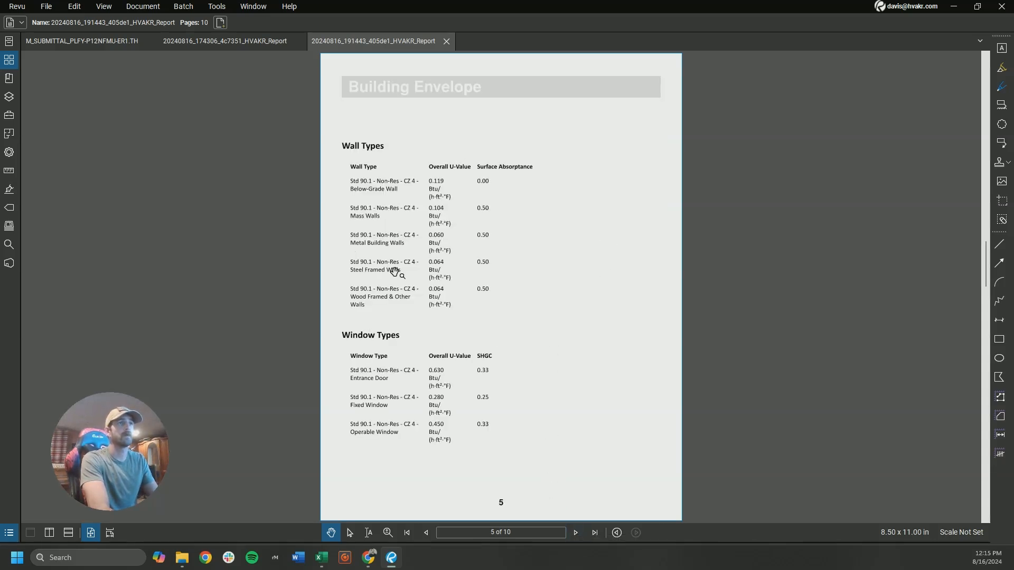
left_click(575, 532)
left_click(576, 532)
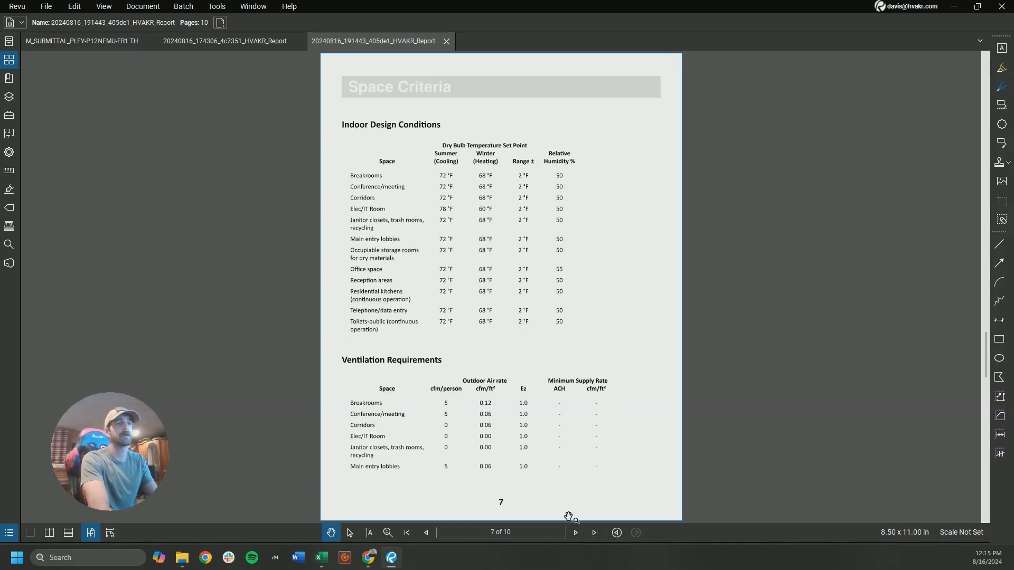
left_click(576, 533)
left_click(576, 532)
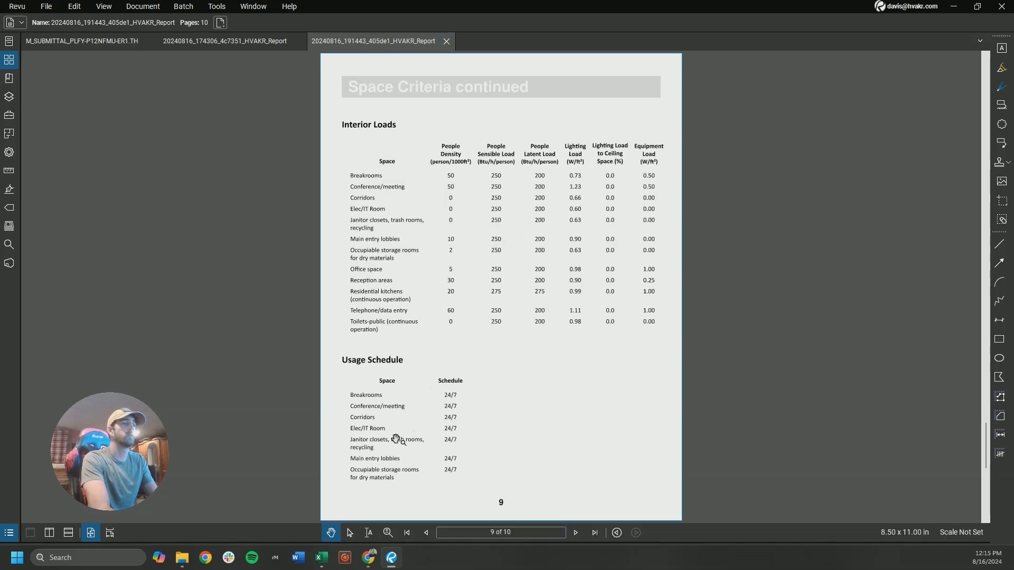
Return to HVAKR and generate a Space Ventilation and Airflow CSV report named "Ventilation Schedule"
mouse_move(369, 558)
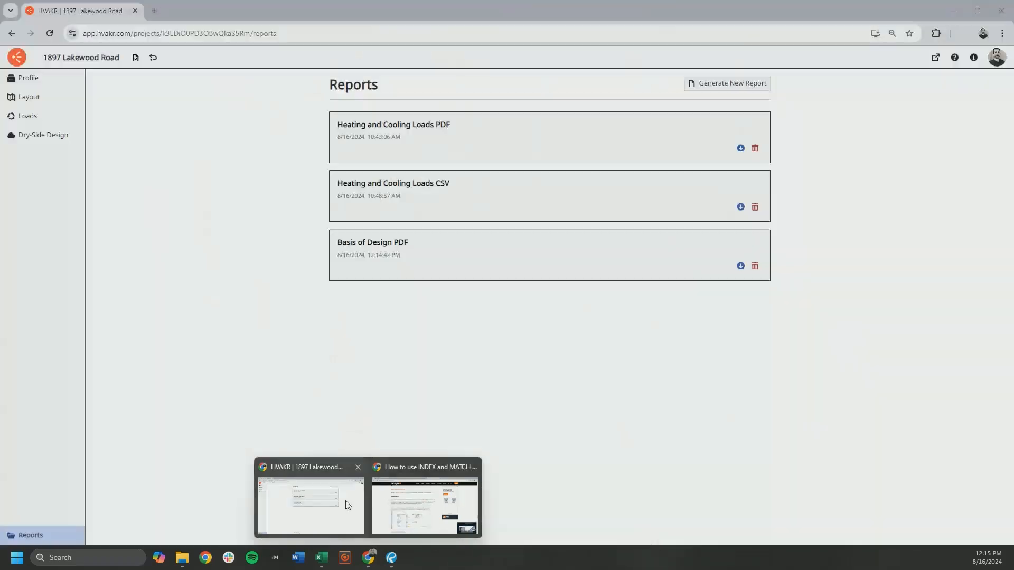
left_click(347, 501)
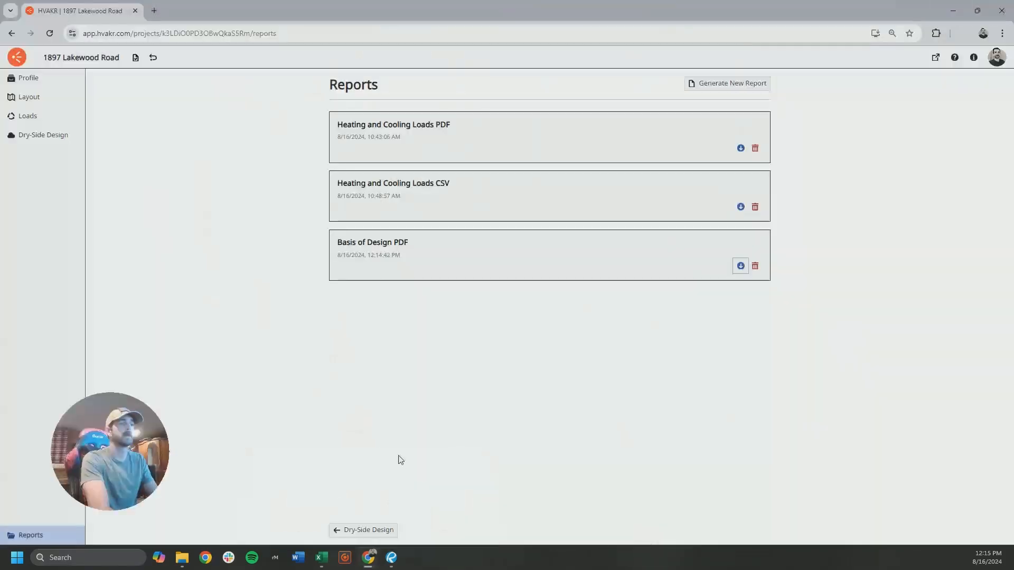
left_click(710, 86)
left_click(427, 311)
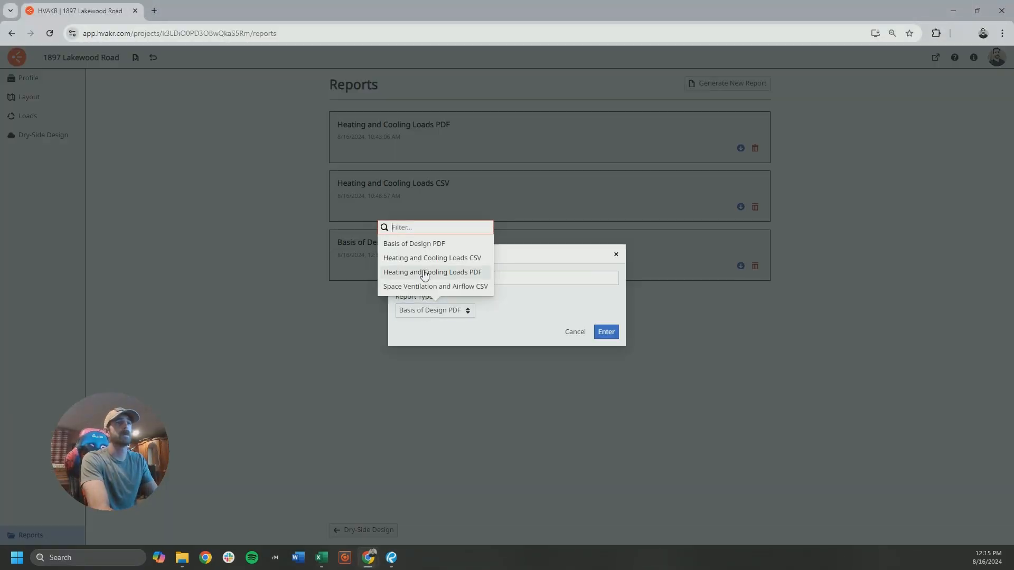
left_click(464, 287)
left_click(465, 278)
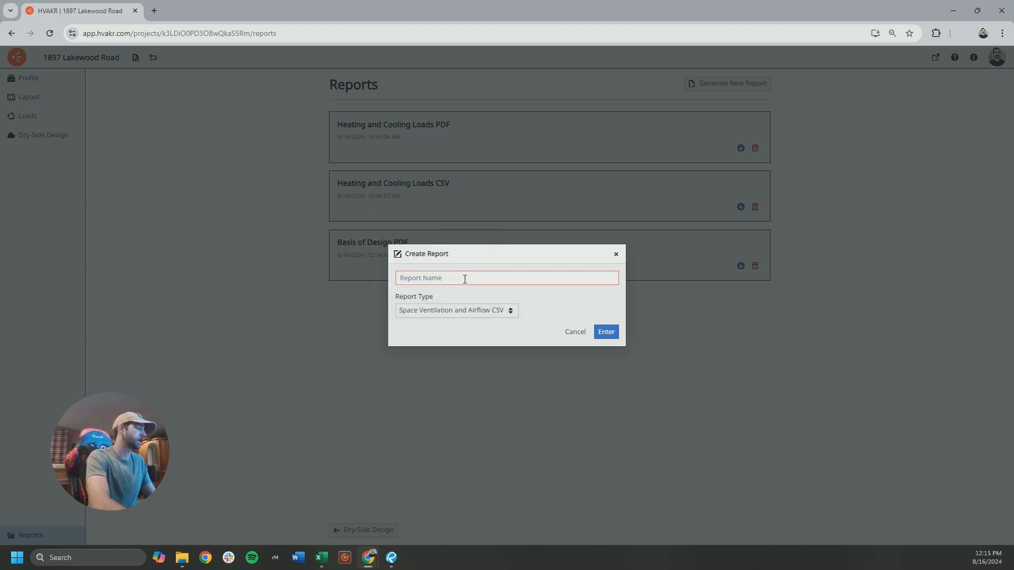
type("Vnet")
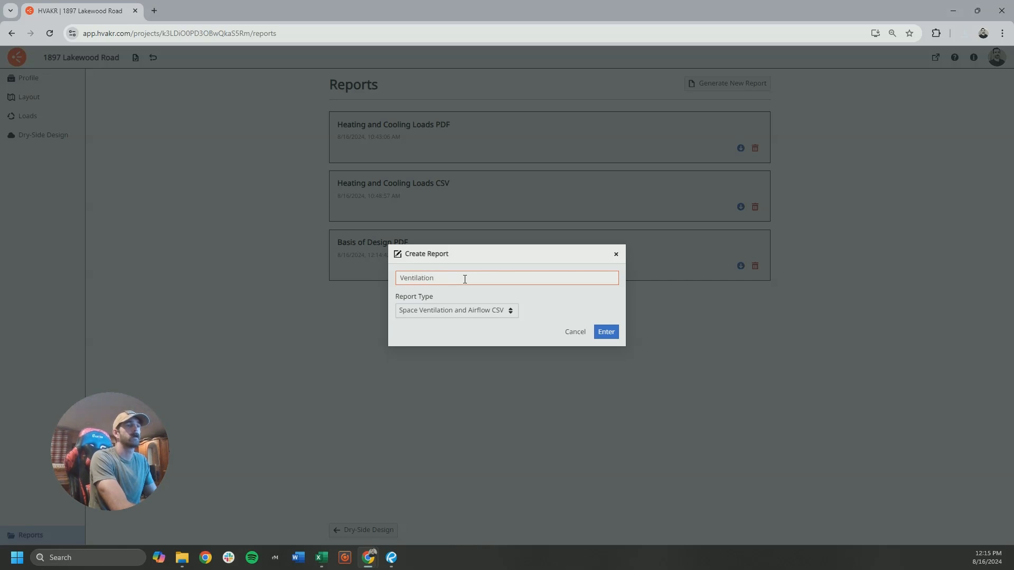
left_click(605, 333)
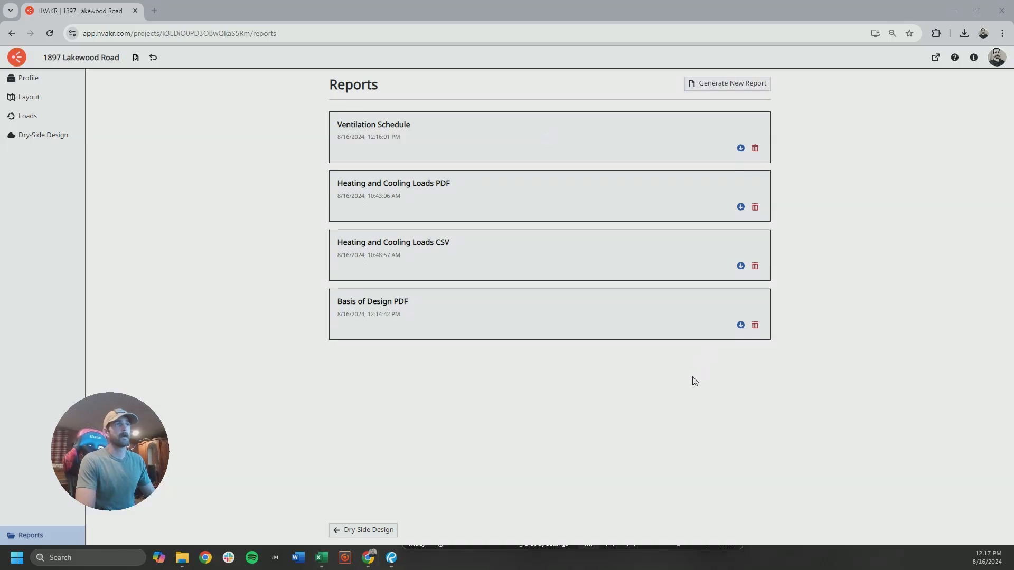
Download the Ventilation Schedule report and open its SpacesVentilationReport file in Excel
left_click(740, 147)
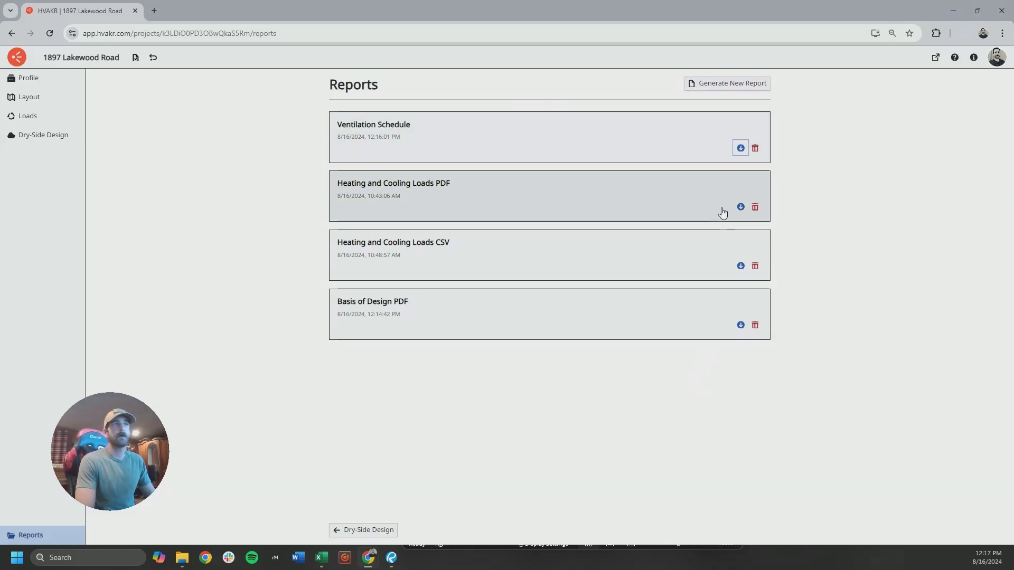
left_click(874, 65)
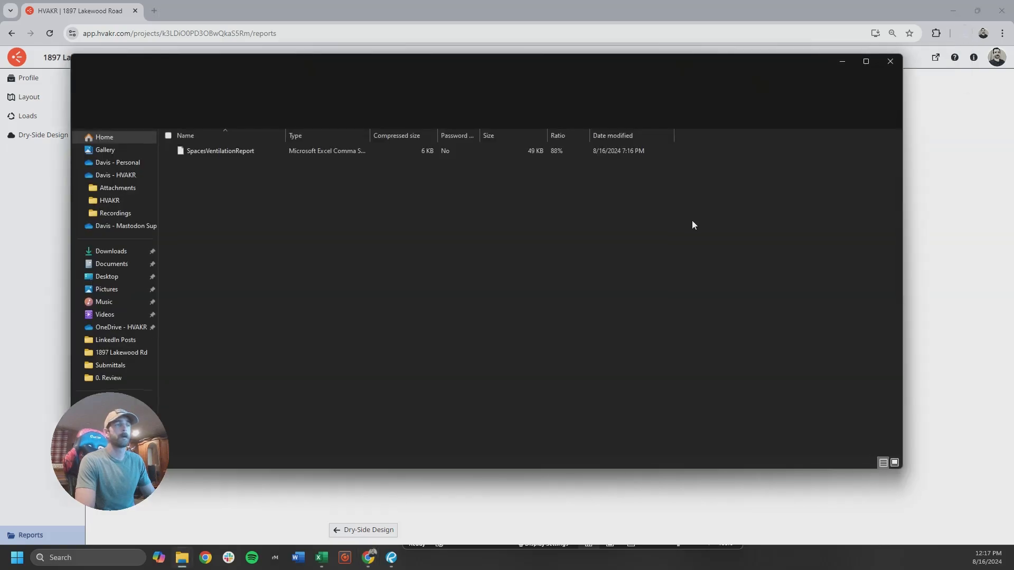
double_click(221, 153)
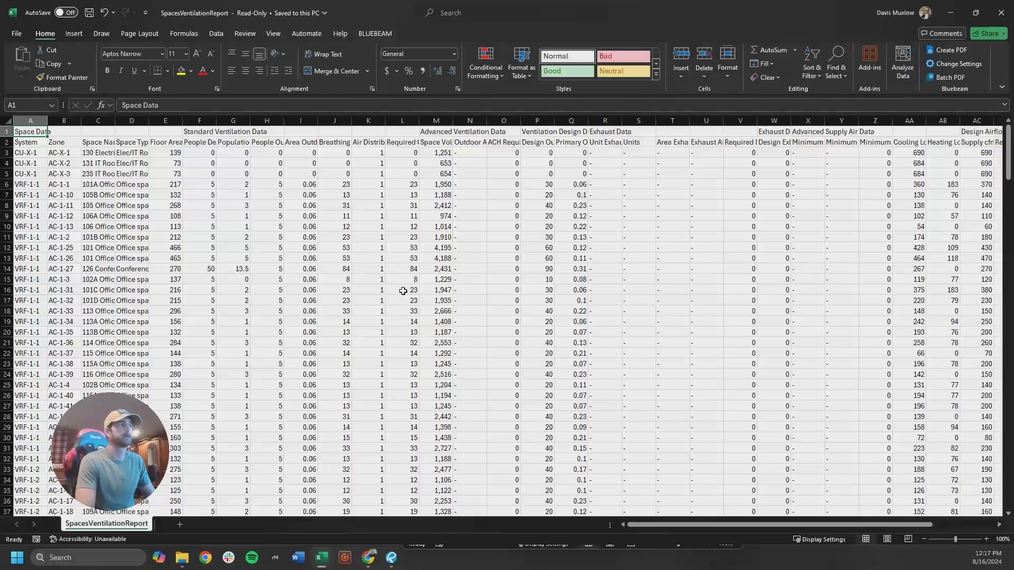
Auto-fit the width of every column in the SpacesVentilationReport sheet to its contents
scroll(216, 229, "down", 2, "ctrl")
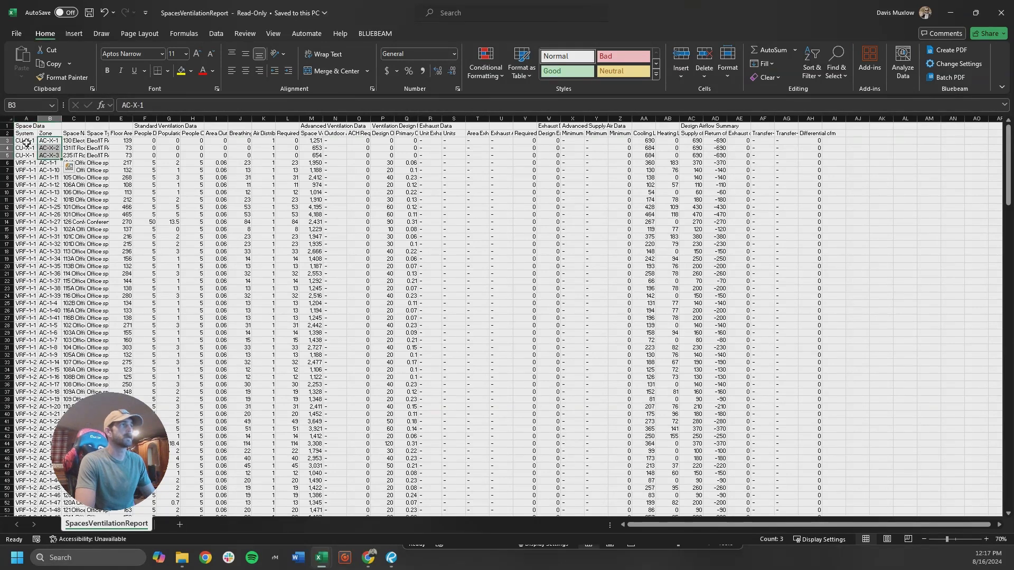
left_click(127, 155)
scroll(106, 162, "up", 1)
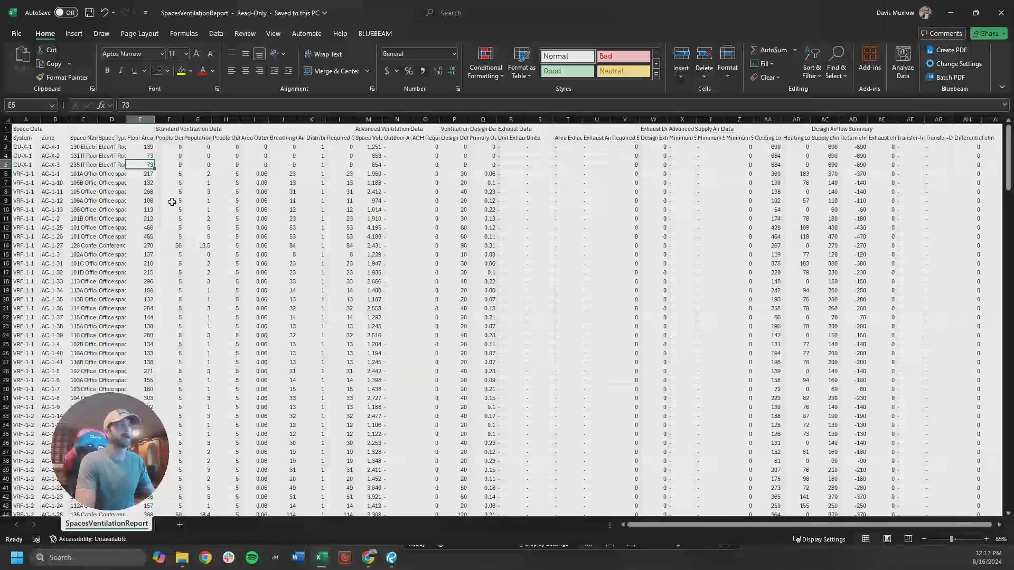
left_click(10, 123)
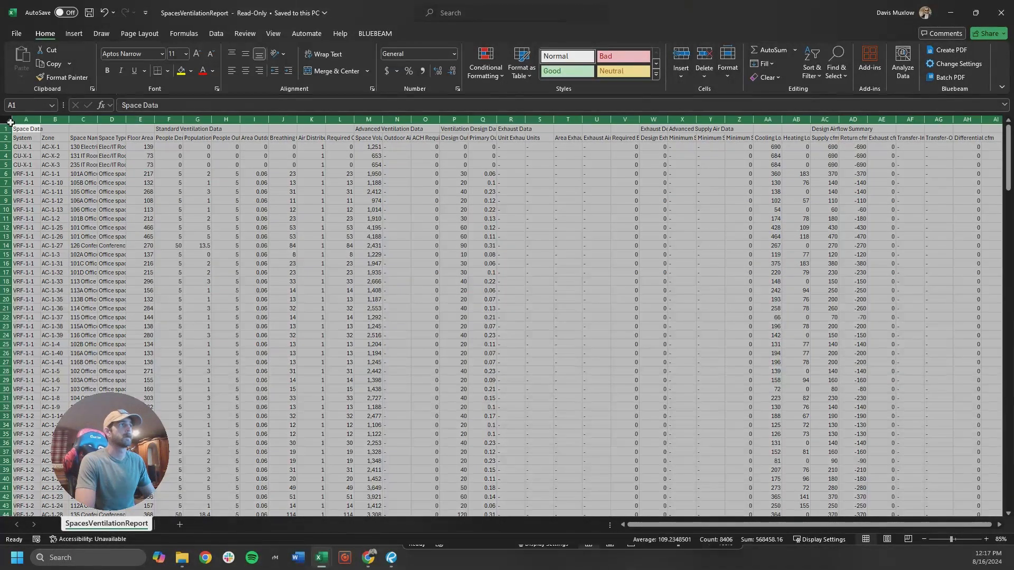
double_click(40, 120)
left_click(248, 173)
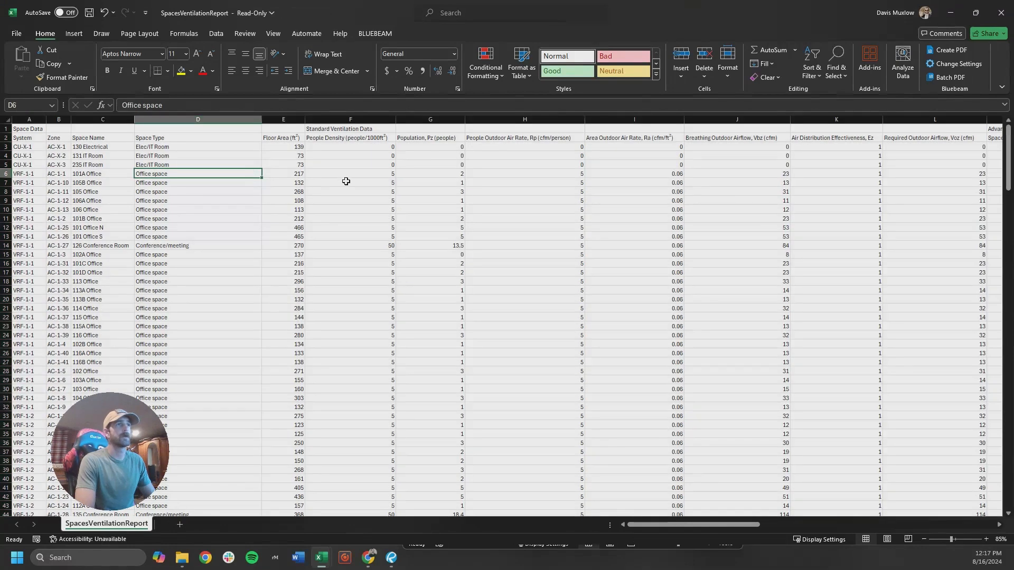
Examine the Standard Ventilation Data columns, from people density and outdoor air rates through air distribution effectiveness and required outdoor airflow
scroll(345, 181, "up", 1, "ctrl")
left_click(357, 144)
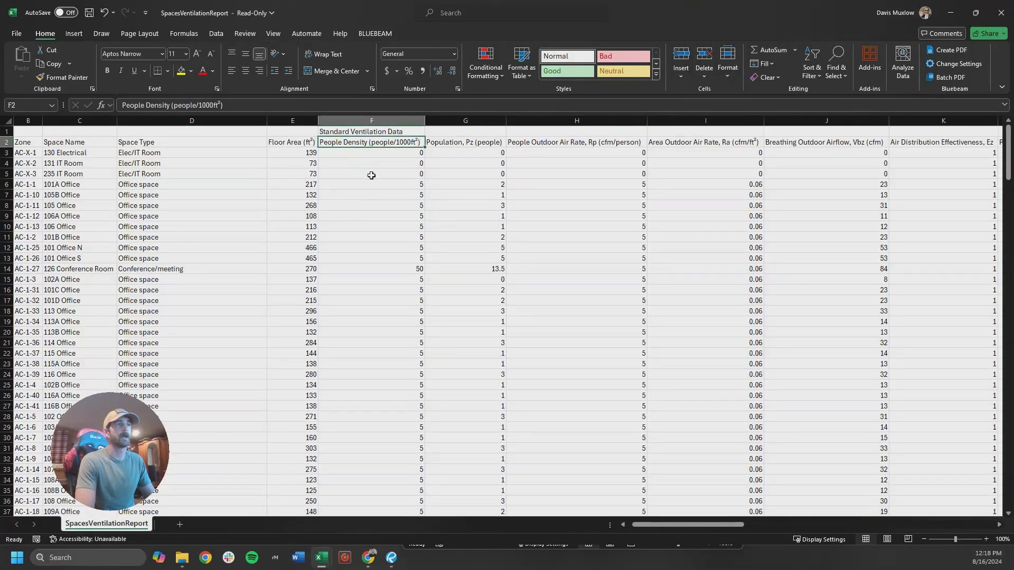
left_click(471, 144)
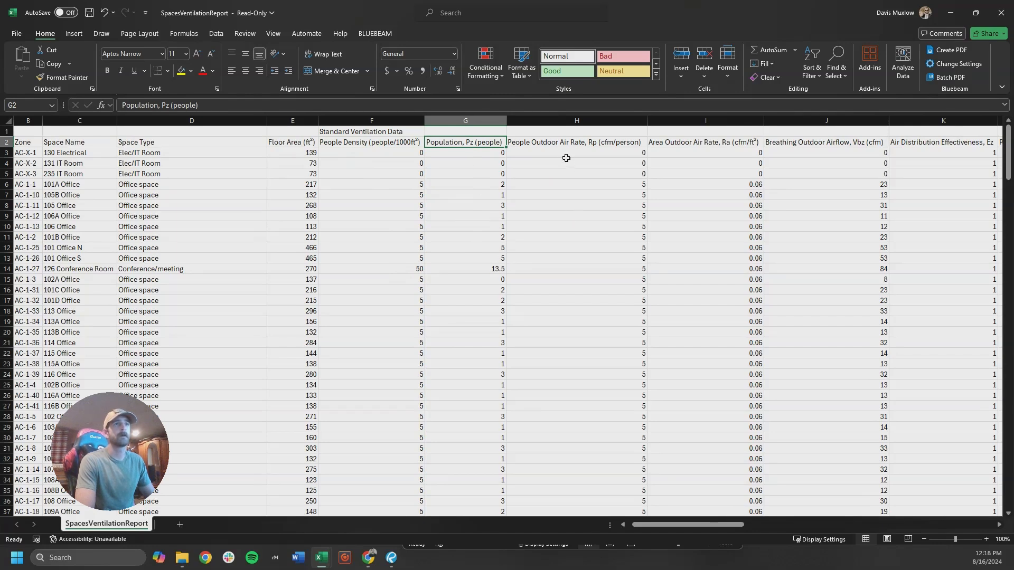
key("Right")
left_click(569, 203)
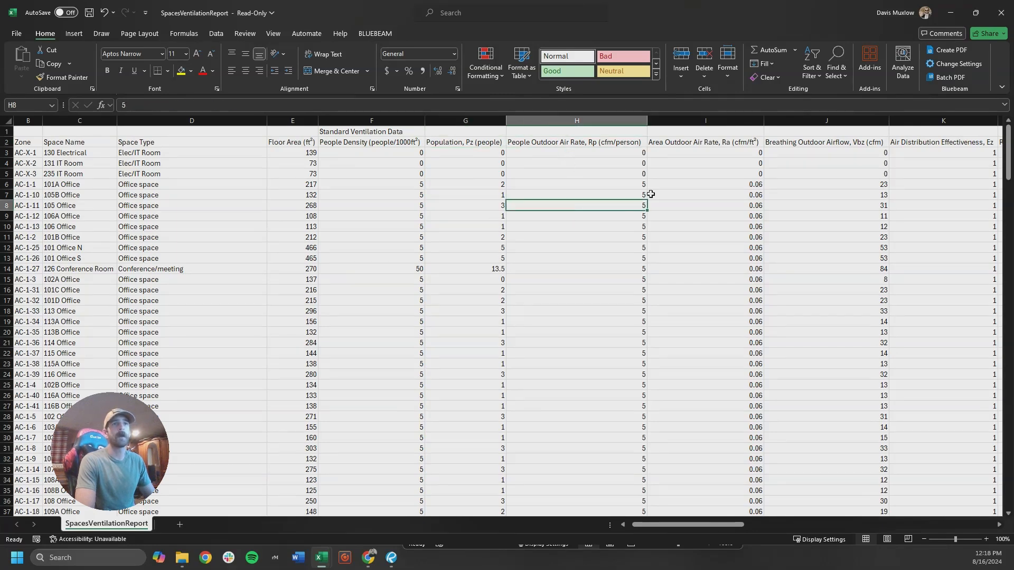
left_click(685, 144)
left_click(701, 194)
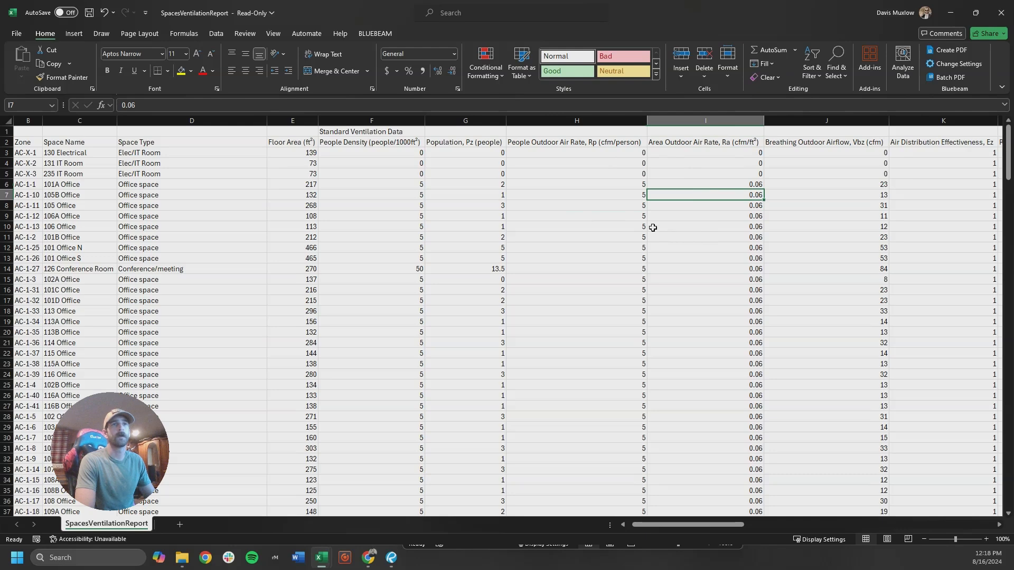
scroll(653, 228, "right", 3)
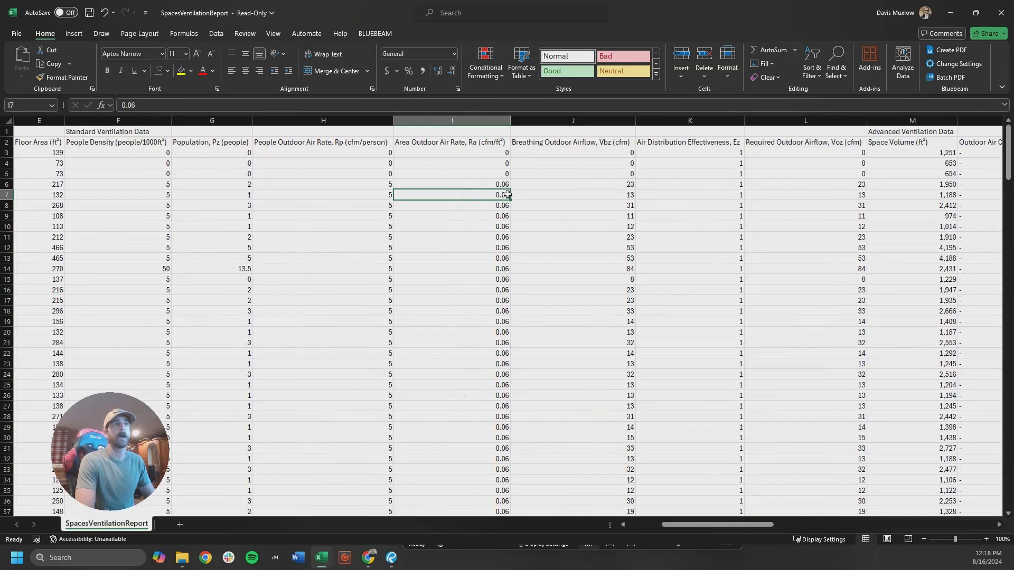
left_click(588, 147)
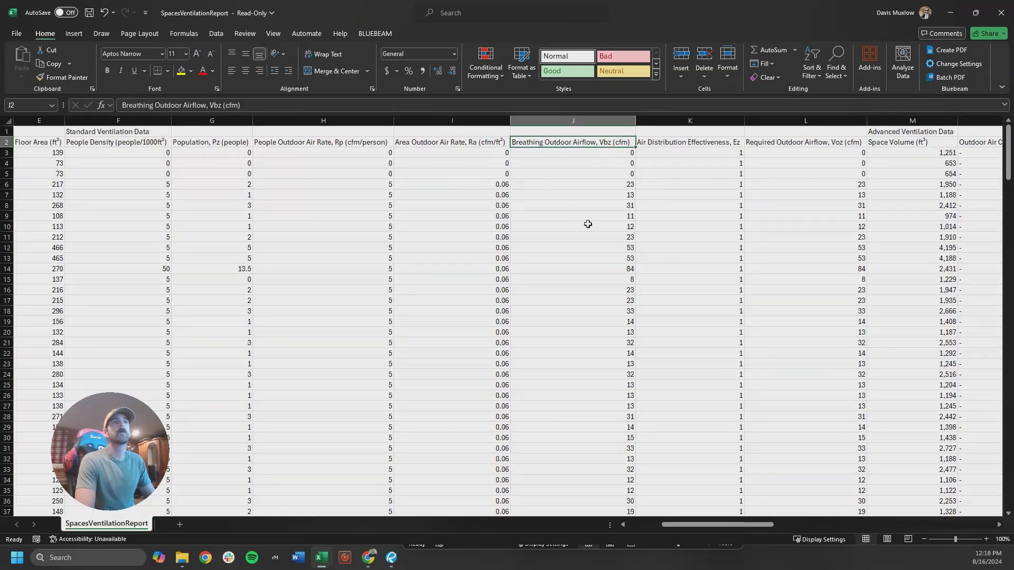
left_click(584, 188)
left_click(676, 185)
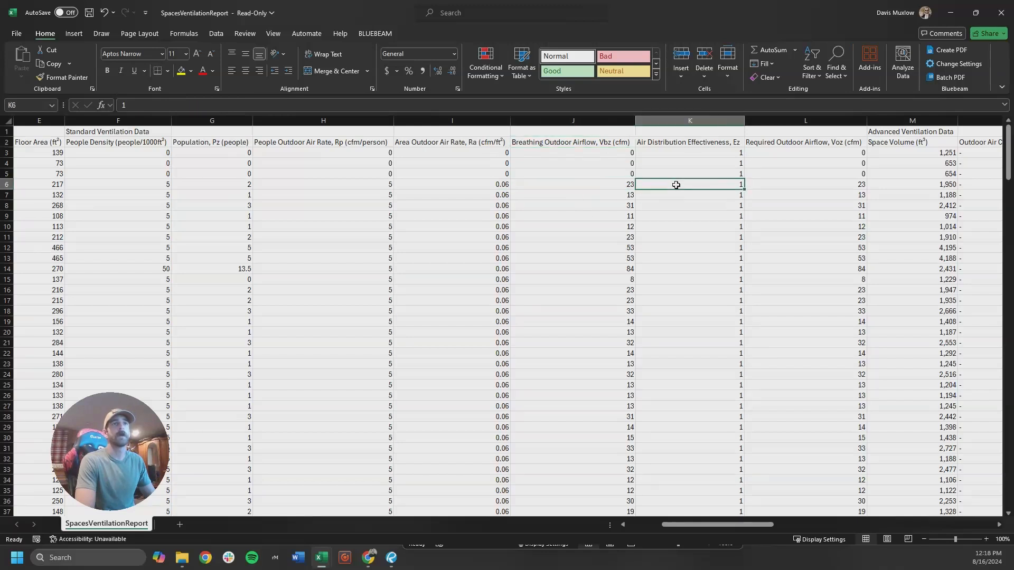
scroll(653, 222, "right", 1)
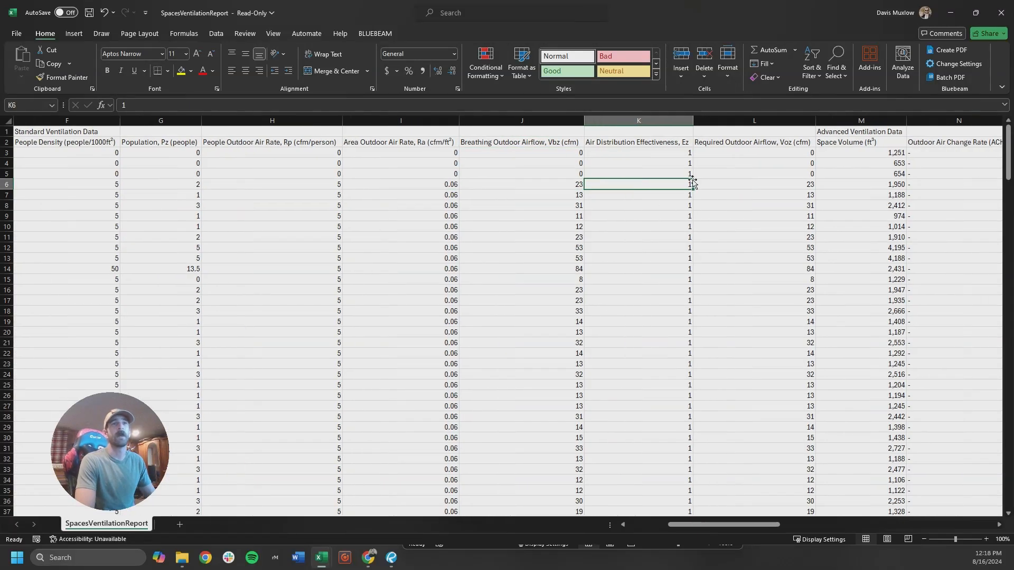
left_click(724, 183)
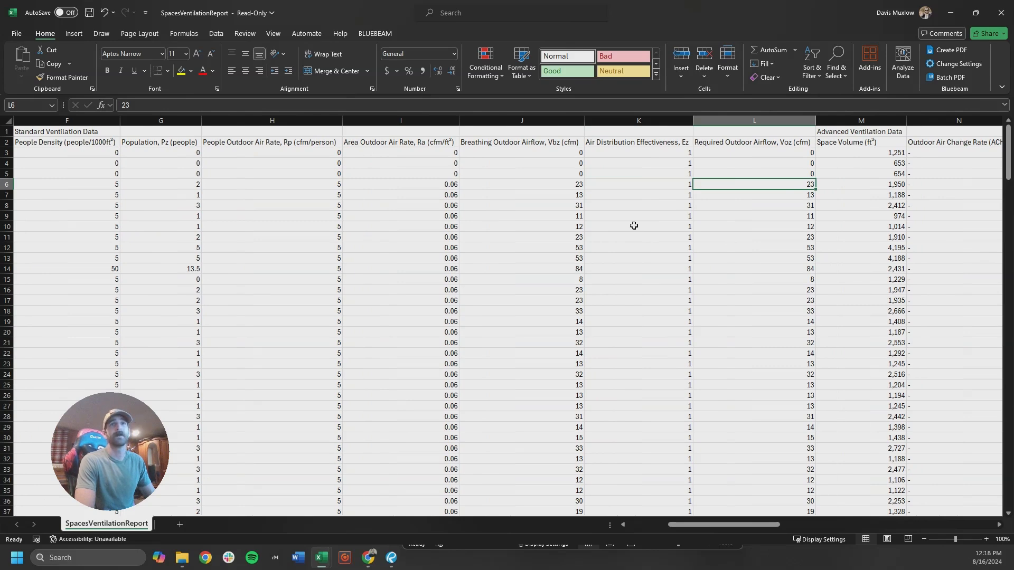
Hide the Advanced Ventilation Data columns M through O
scroll(634, 226, "right", 3)
scroll(619, 224, "right", 2)
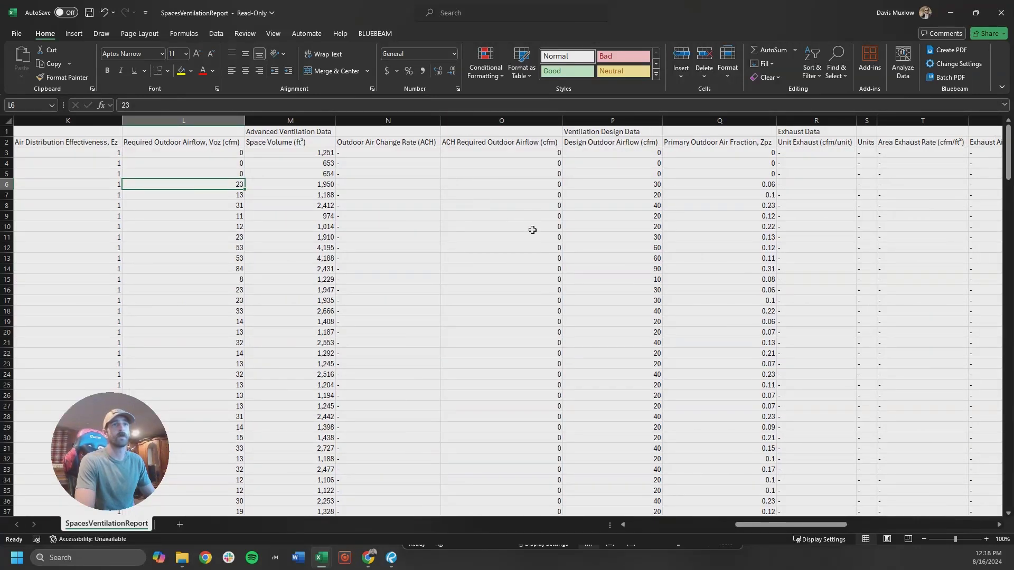
left_click(423, 121)
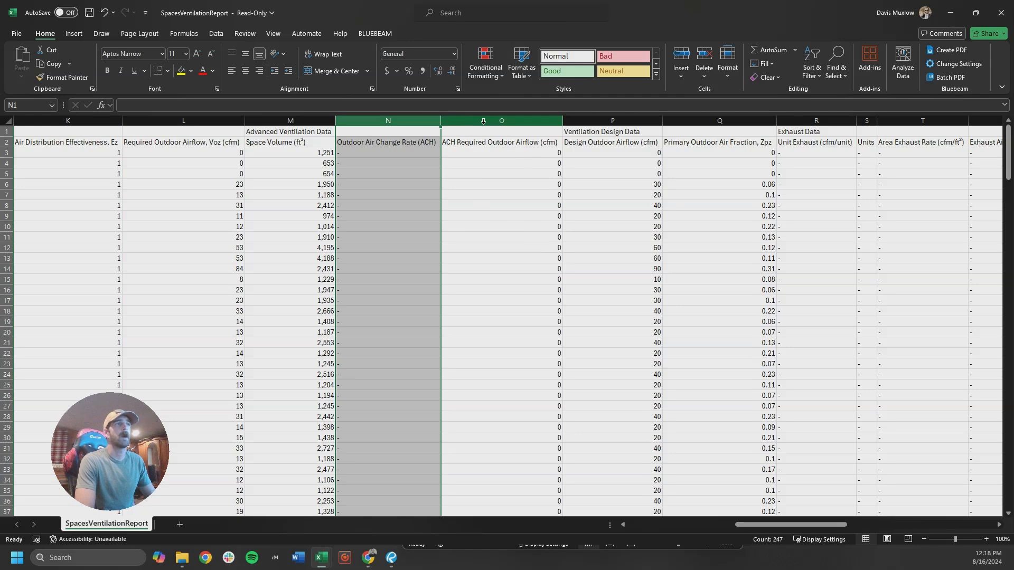
left_click(303, 121)
left_click(506, 122, "shift")
right_click(506, 122)
left_click(590, 305)
left_click(326, 185)
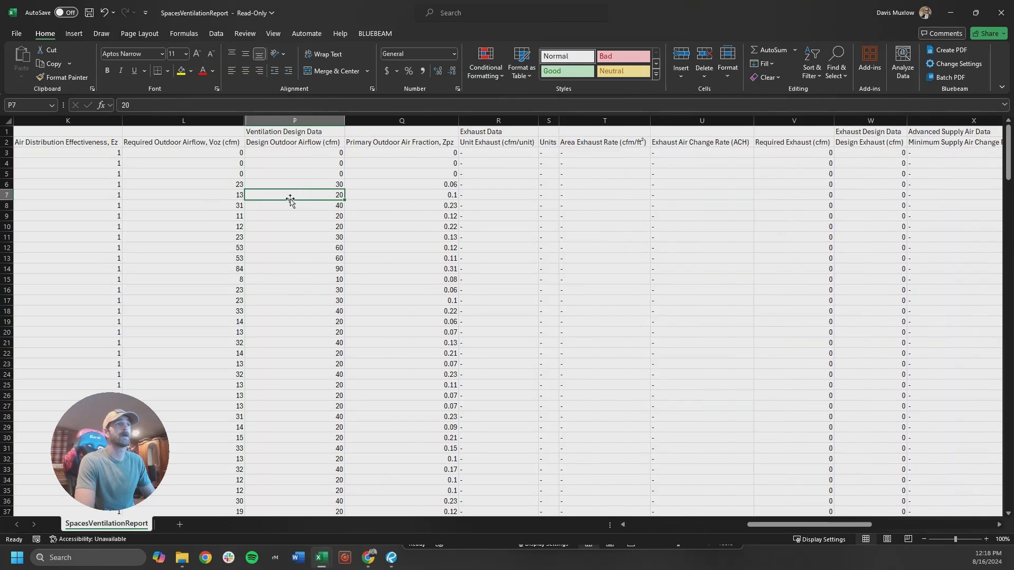
Examine the required and design outdoor airflow, primary outdoor air fraction, exhaust and supply air columns down to the last rows
key("shift+Left")
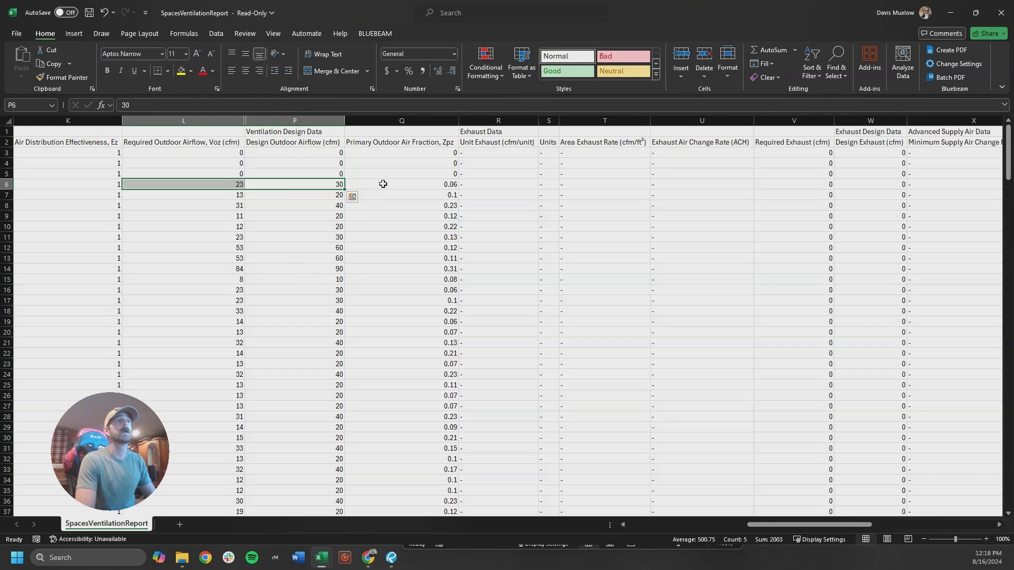
left_click(400, 181)
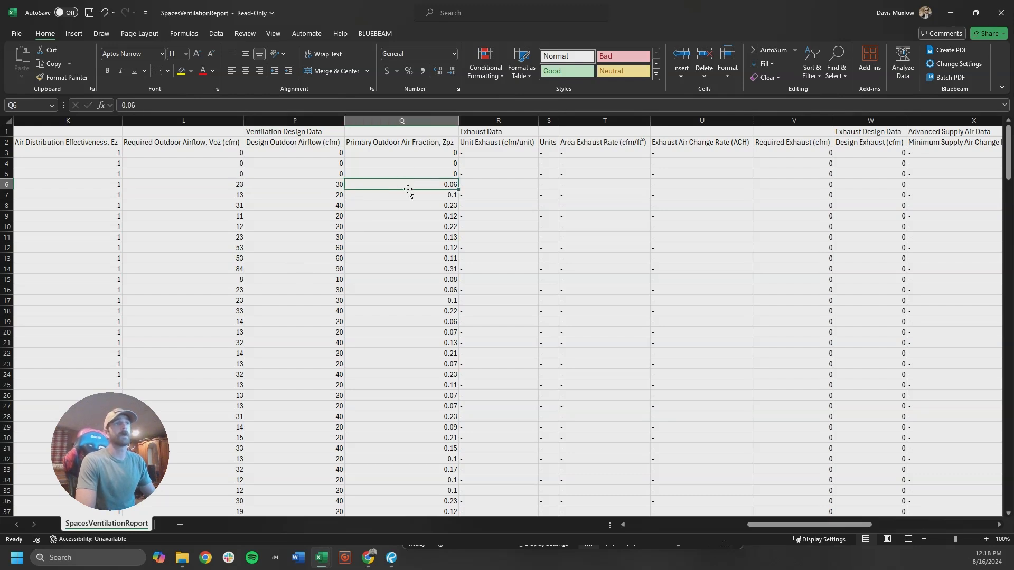
scroll(389, 204, "right", 2)
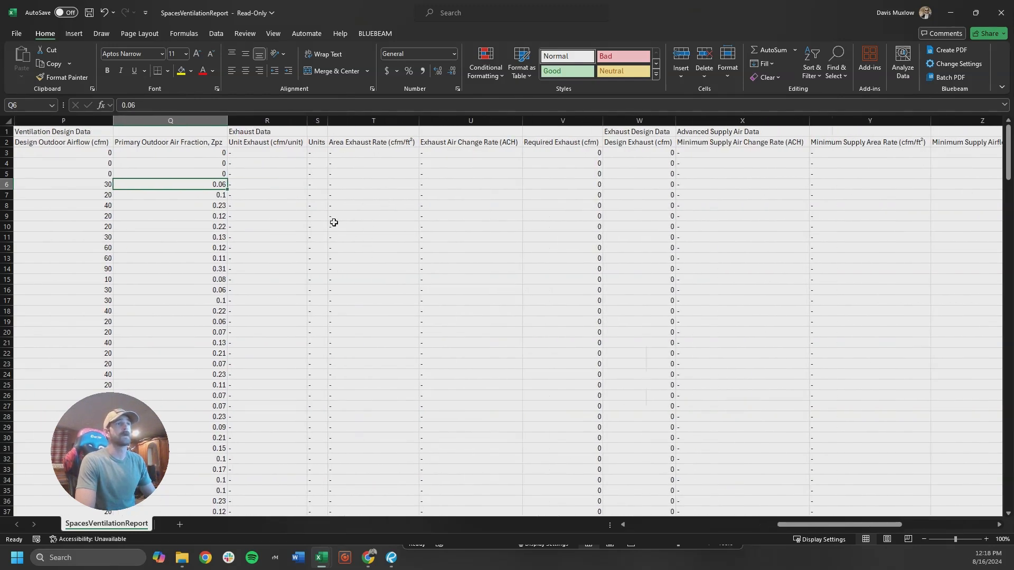
scroll(384, 264, "down", 20)
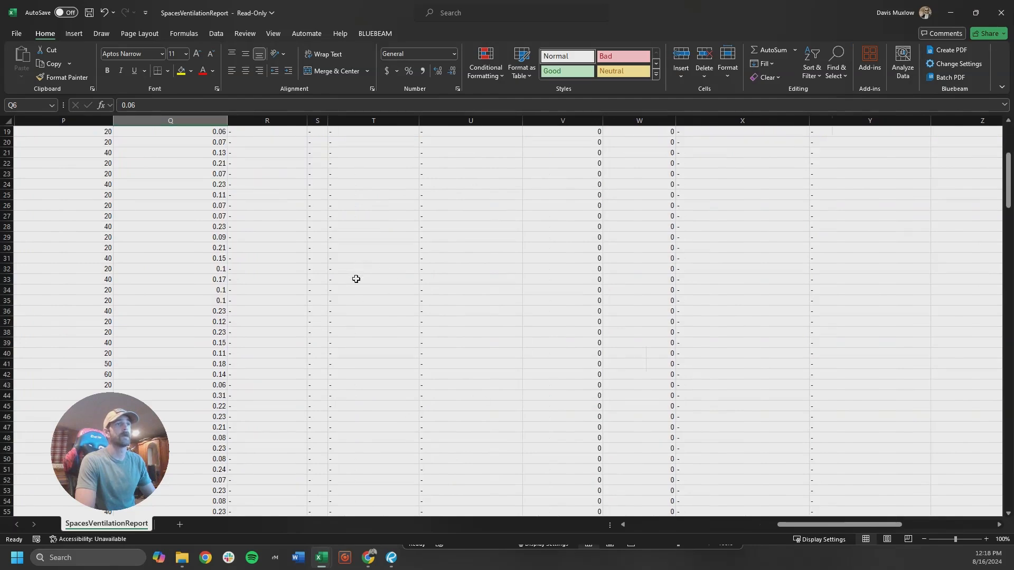
scroll(375, 292, "down", 20)
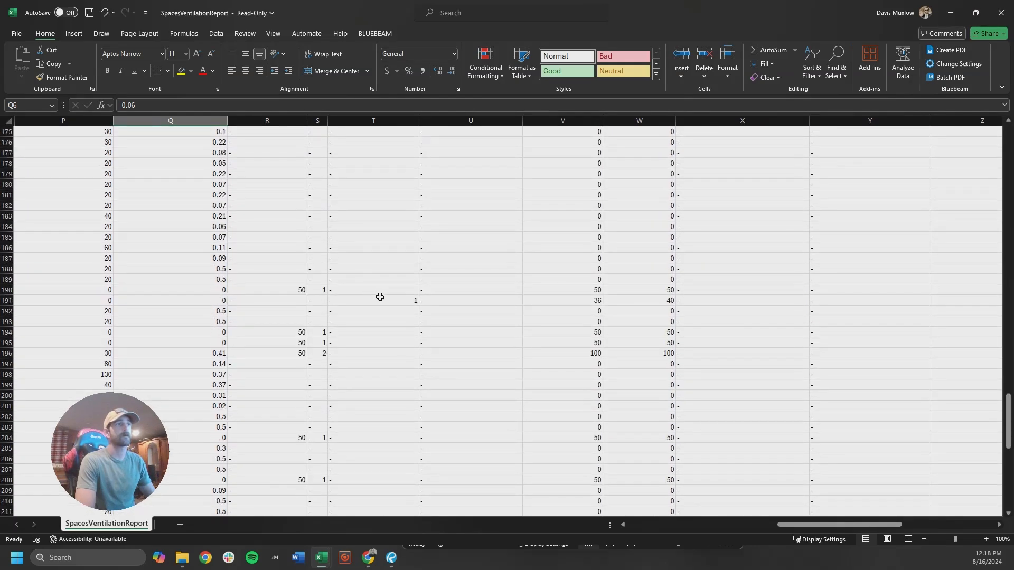
scroll(302, 245, "up", 3)
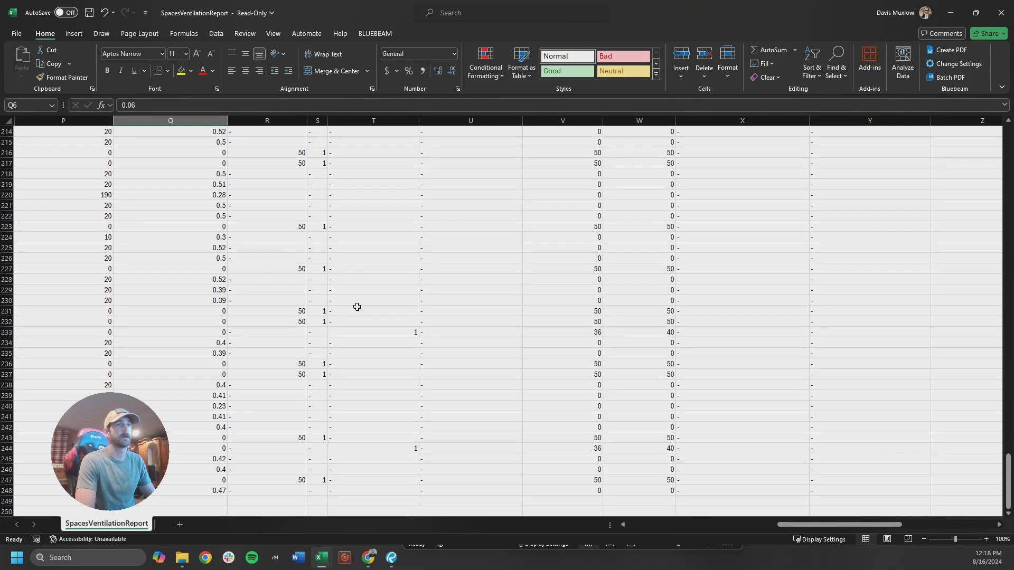
left_click(594, 312)
scroll(474, 298, "up", 20)
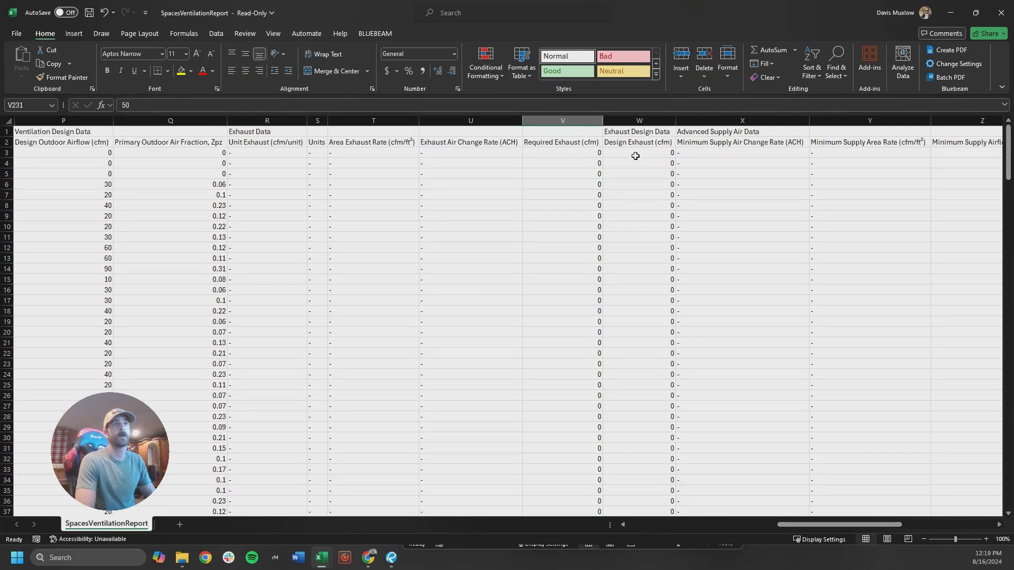
scroll(572, 186, "right", 4)
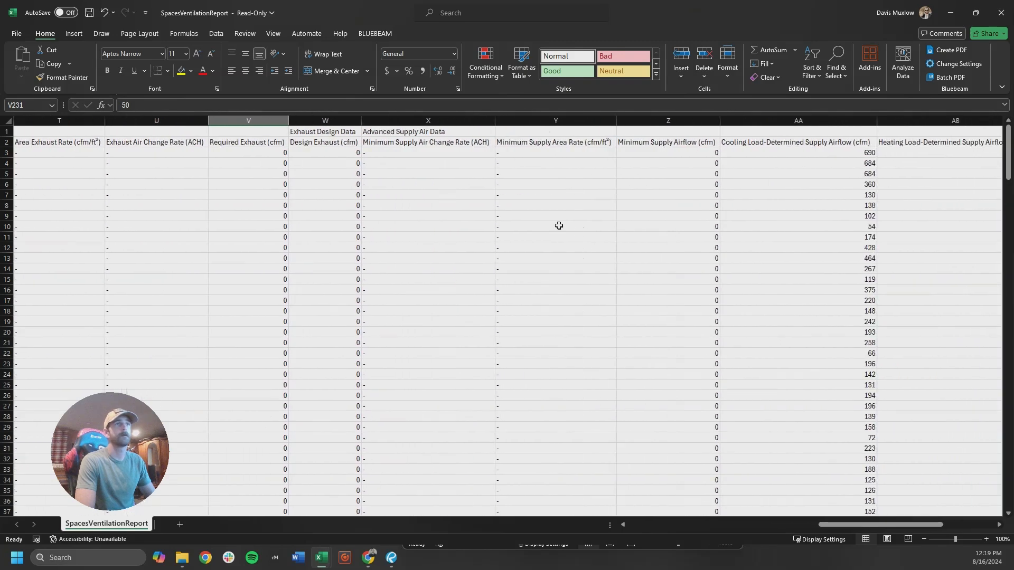
scroll(449, 168, "right", 2)
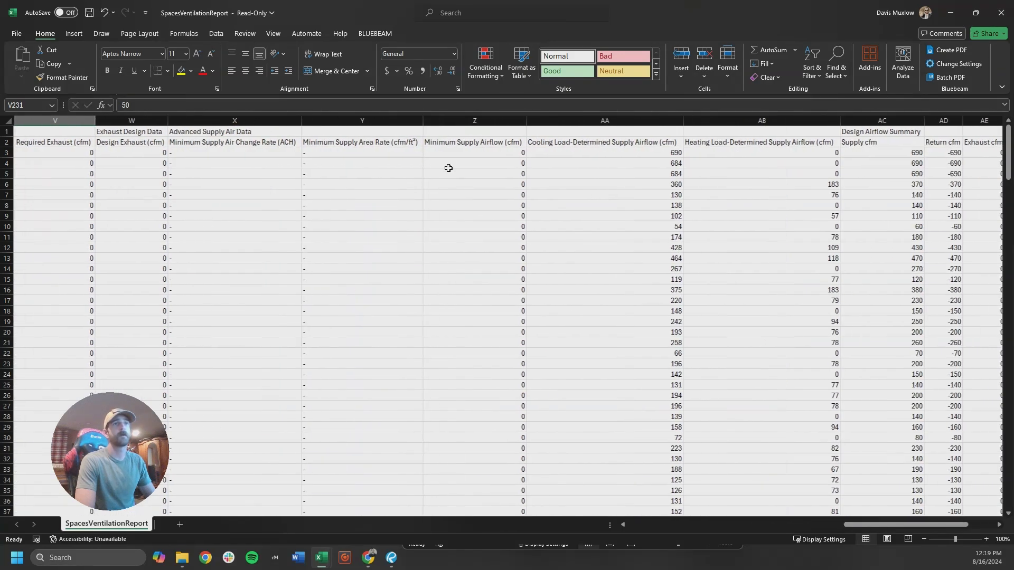
left_click(618, 188)
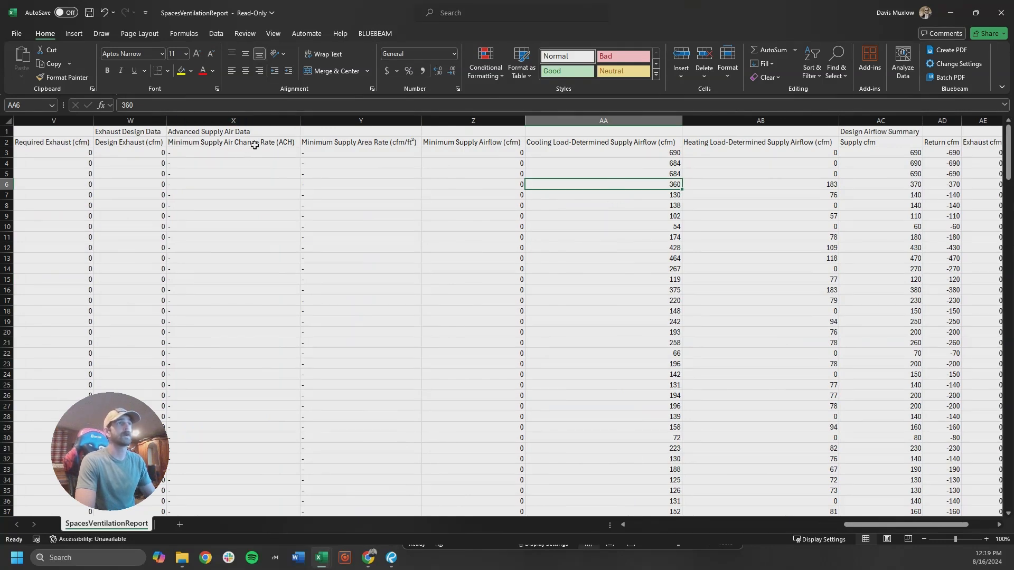
Hide the minimum supply air columns X through Z
left_click(233, 121)
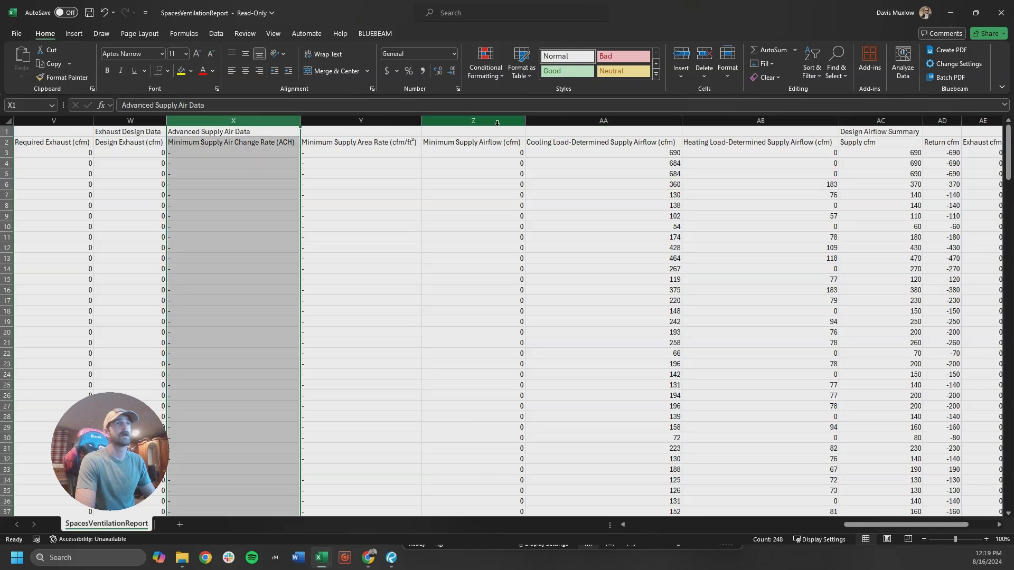
left_click(494, 122, "shift")
right_click(494, 121)
left_click(533, 309)
left_click(199, 205)
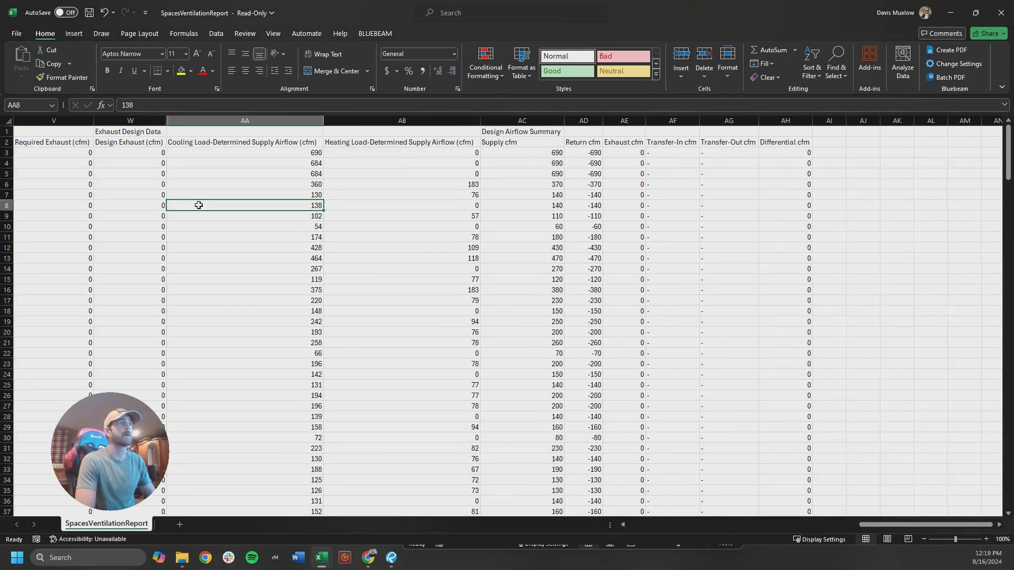
Examine the cooling and heating load-determined supply airflows and the Design Airflow Summary columns from supply to differential cfm
left_click(240, 145)
left_click(253, 159)
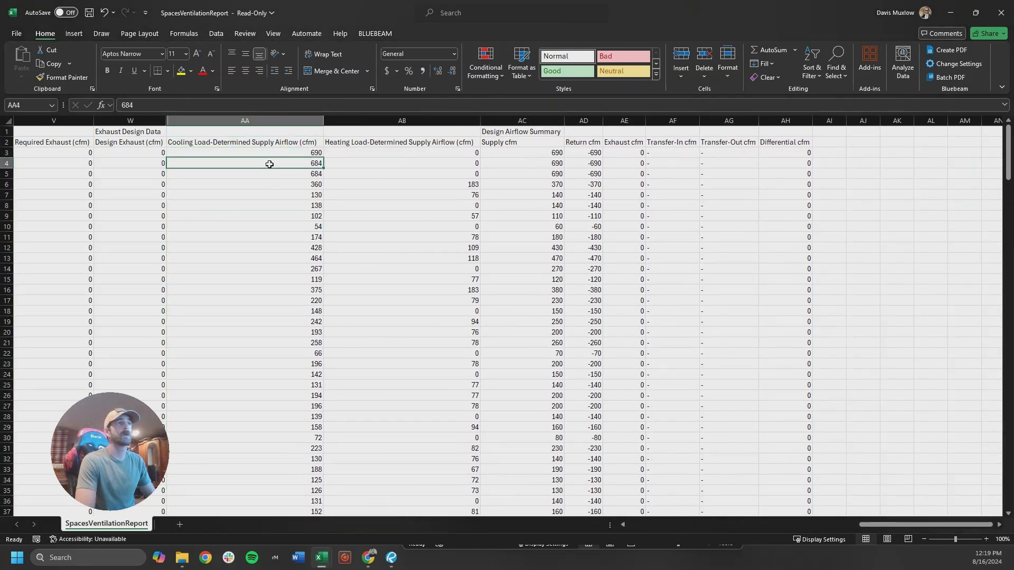
left_click(378, 145)
left_click(381, 189)
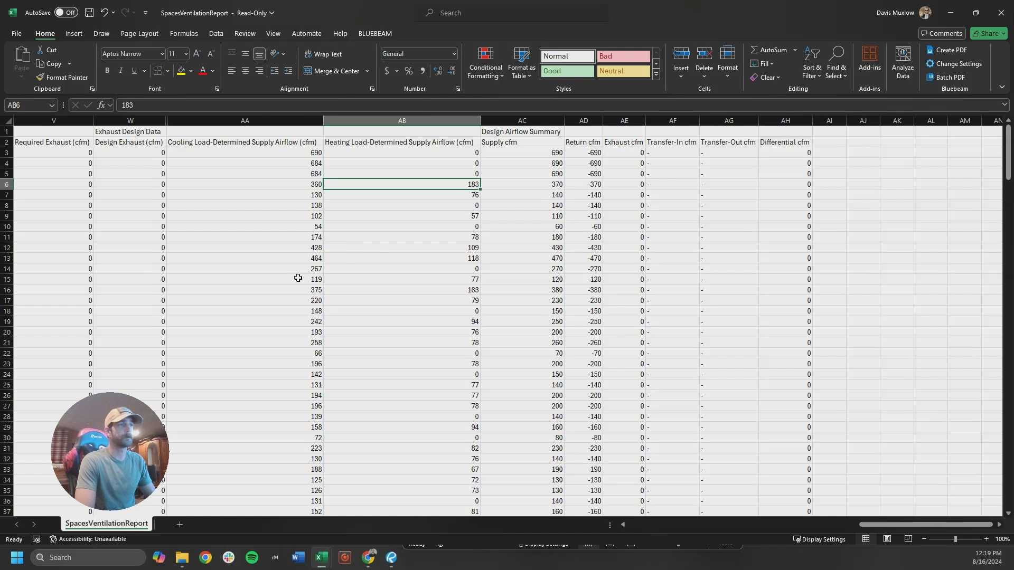
left_click(523, 132)
scroll(528, 137, "right", 1)
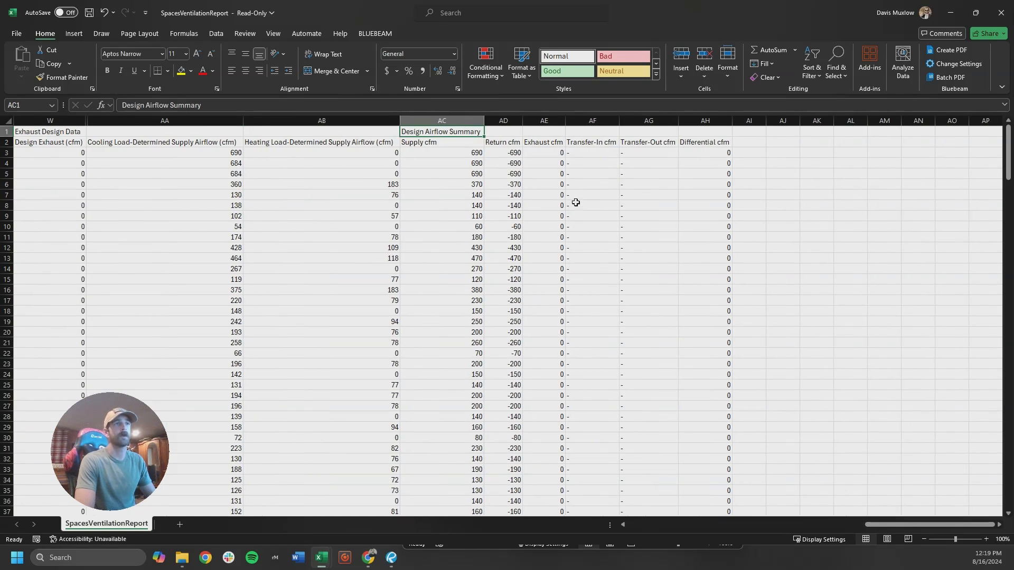
left_click(469, 207)
left_click(515, 207)
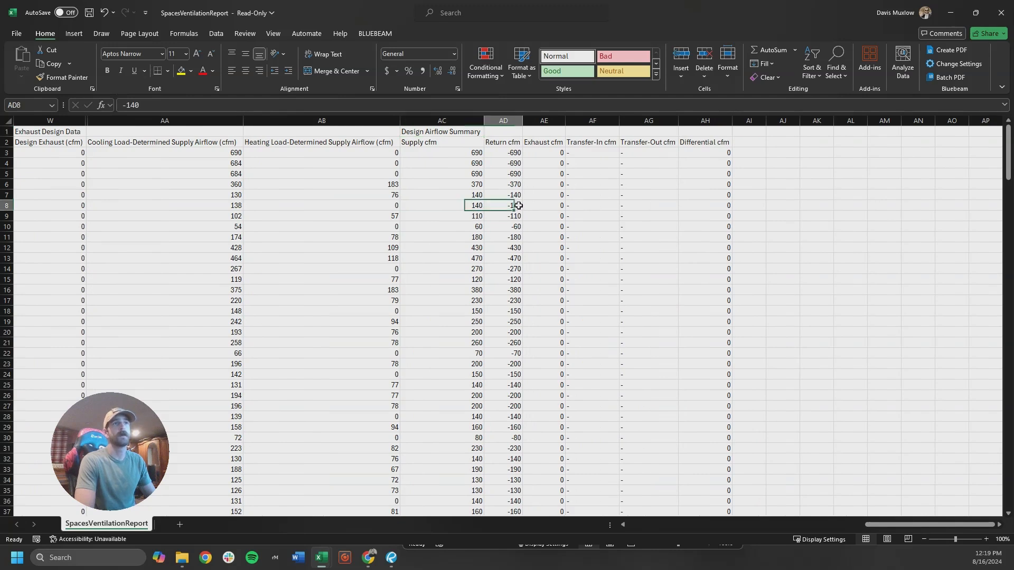
left_click(553, 208)
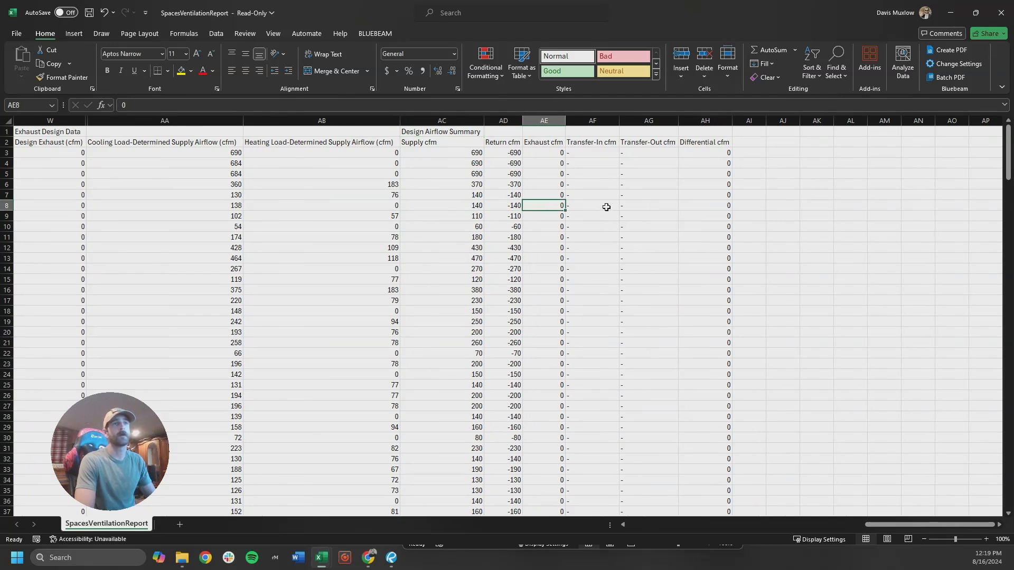
left_click_drag(606, 207, 650, 204)
left_click(706, 205)
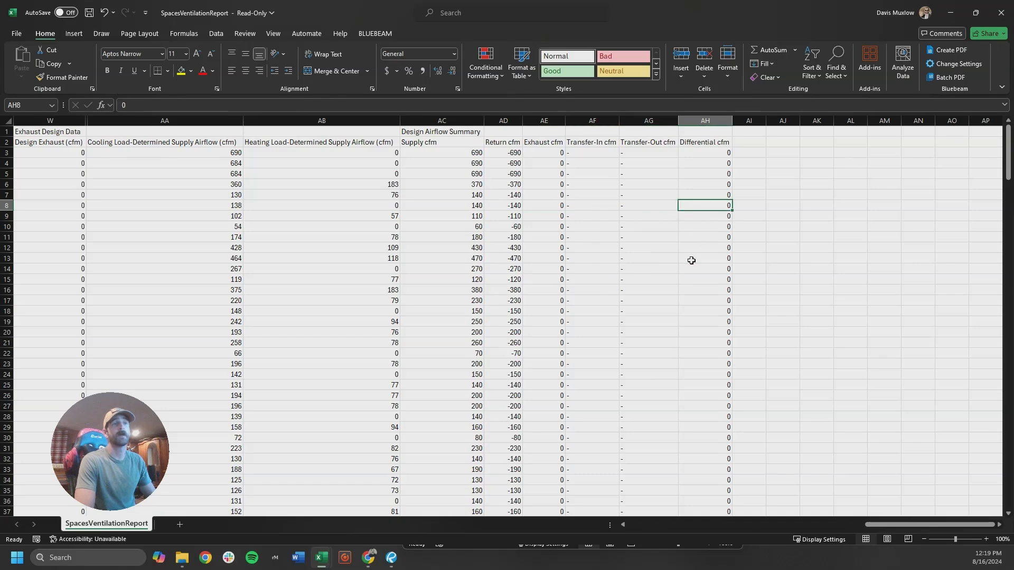
Review the Standard Ventilation Data section at the start of the sheet and switch to the HVAKR Reports page
scroll(564, 240, "left", 8)
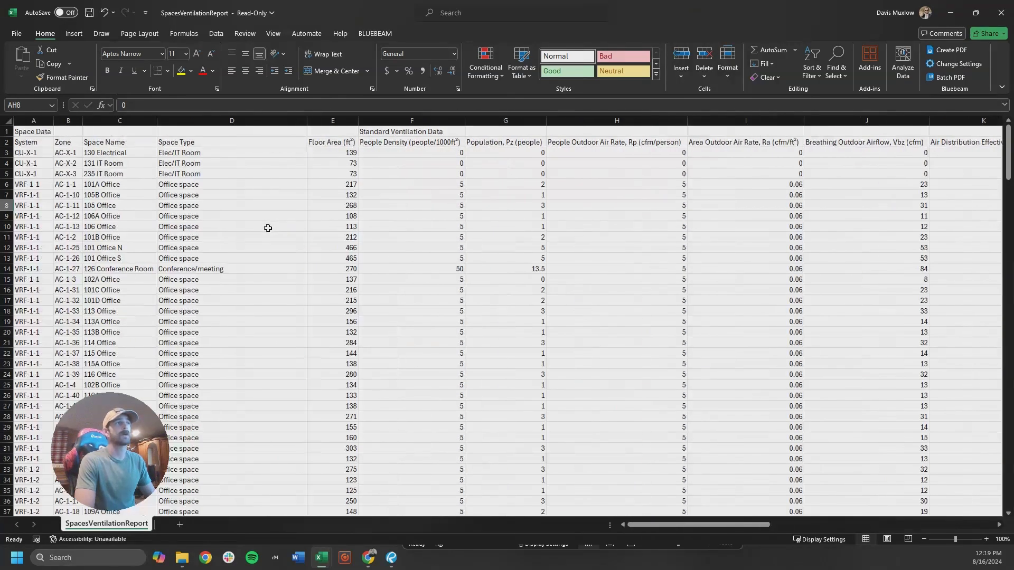
scroll(268, 228, "down", 1, "ctrl")
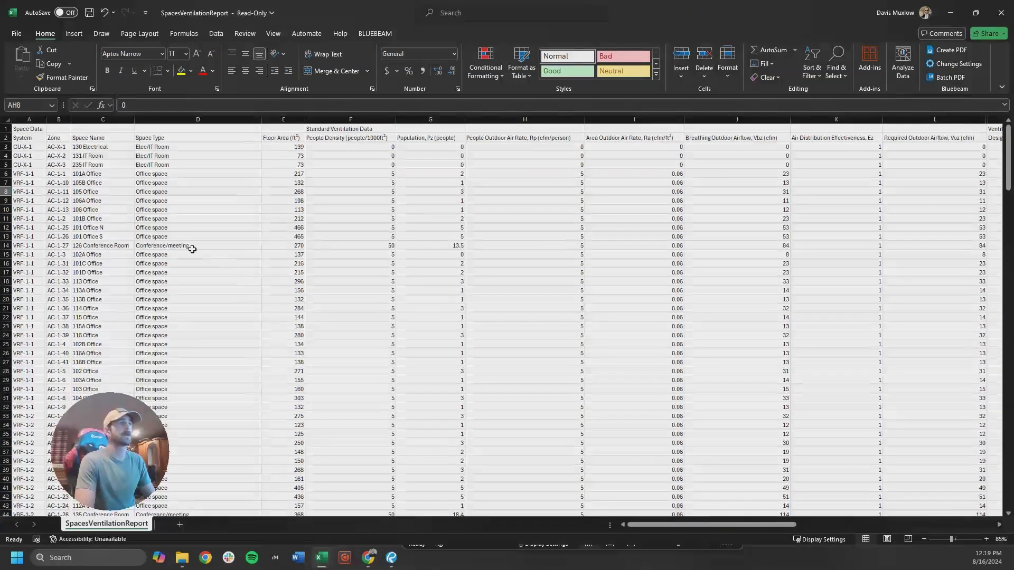
left_click(349, 129)
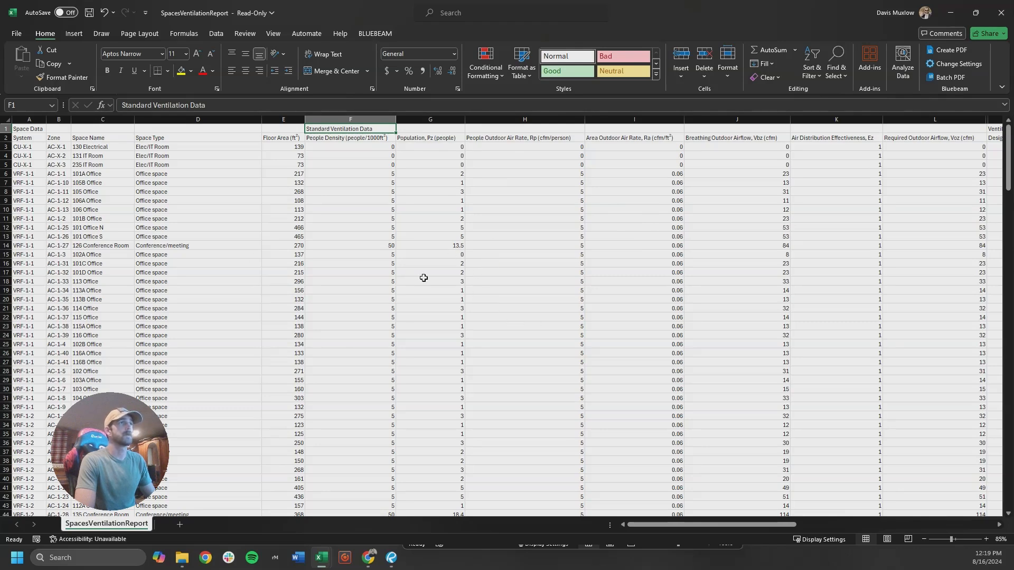
mouse_move(373, 561)
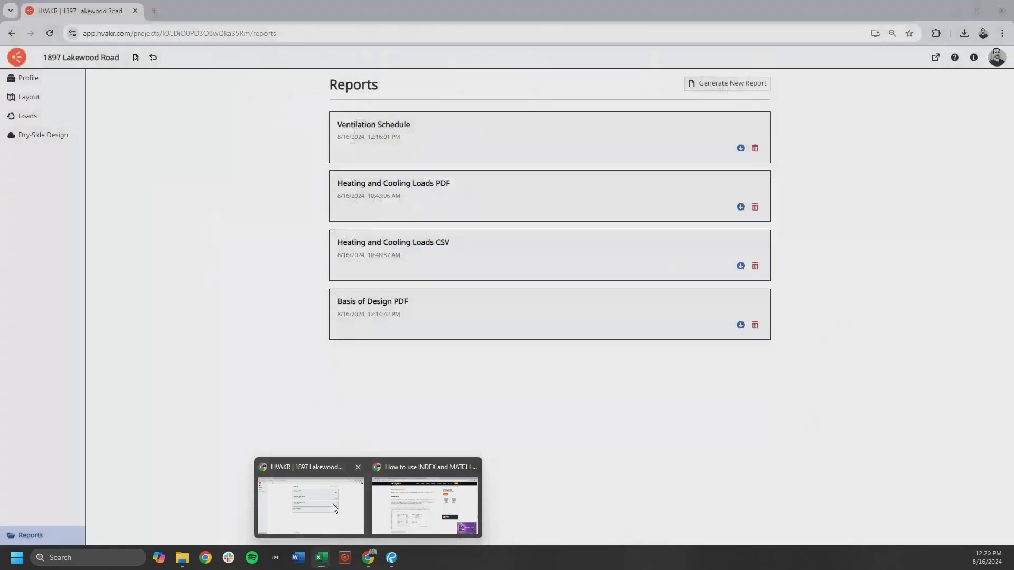
left_click(336, 505)
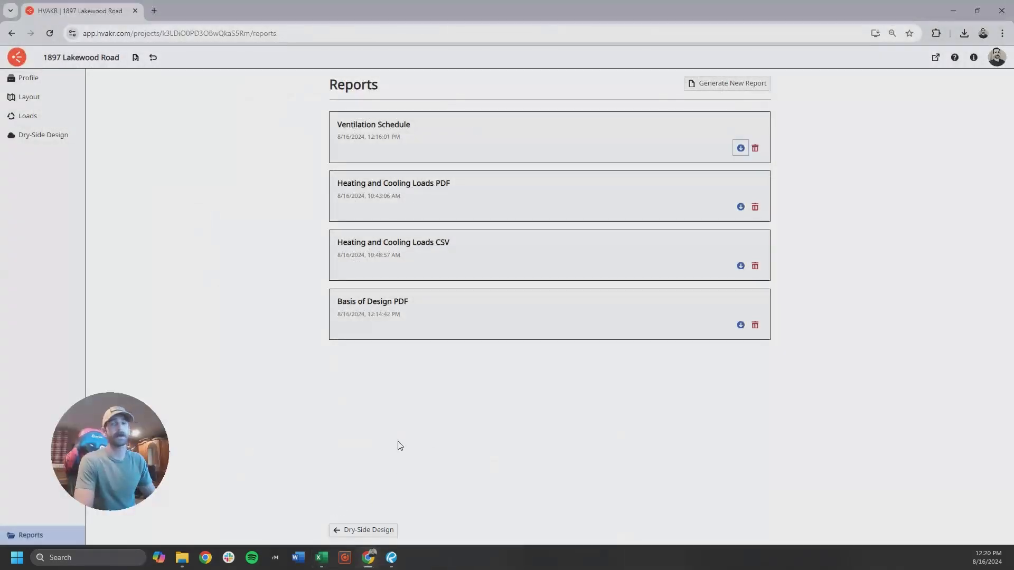